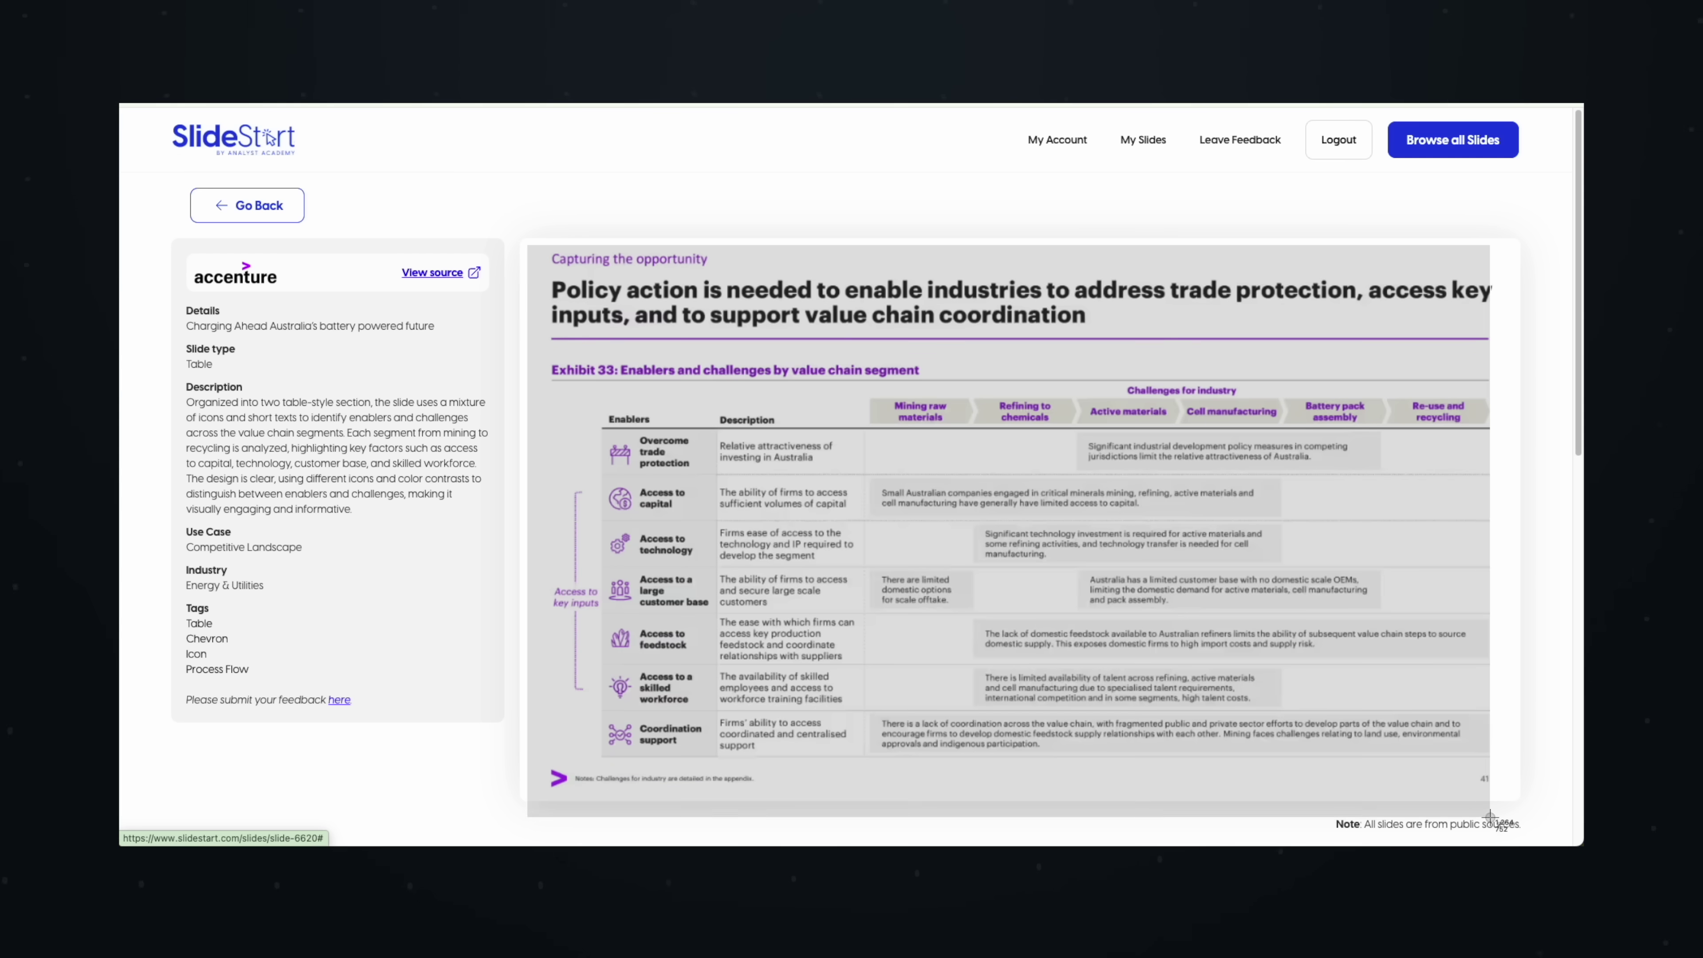
# - Screenshot the battery value-chain slide region and bring up the ChatGPT window
pyautogui.moveTo(1489, 817); pyautogui.dragTo(676, 431)
pyautogui.press('super+Tab')
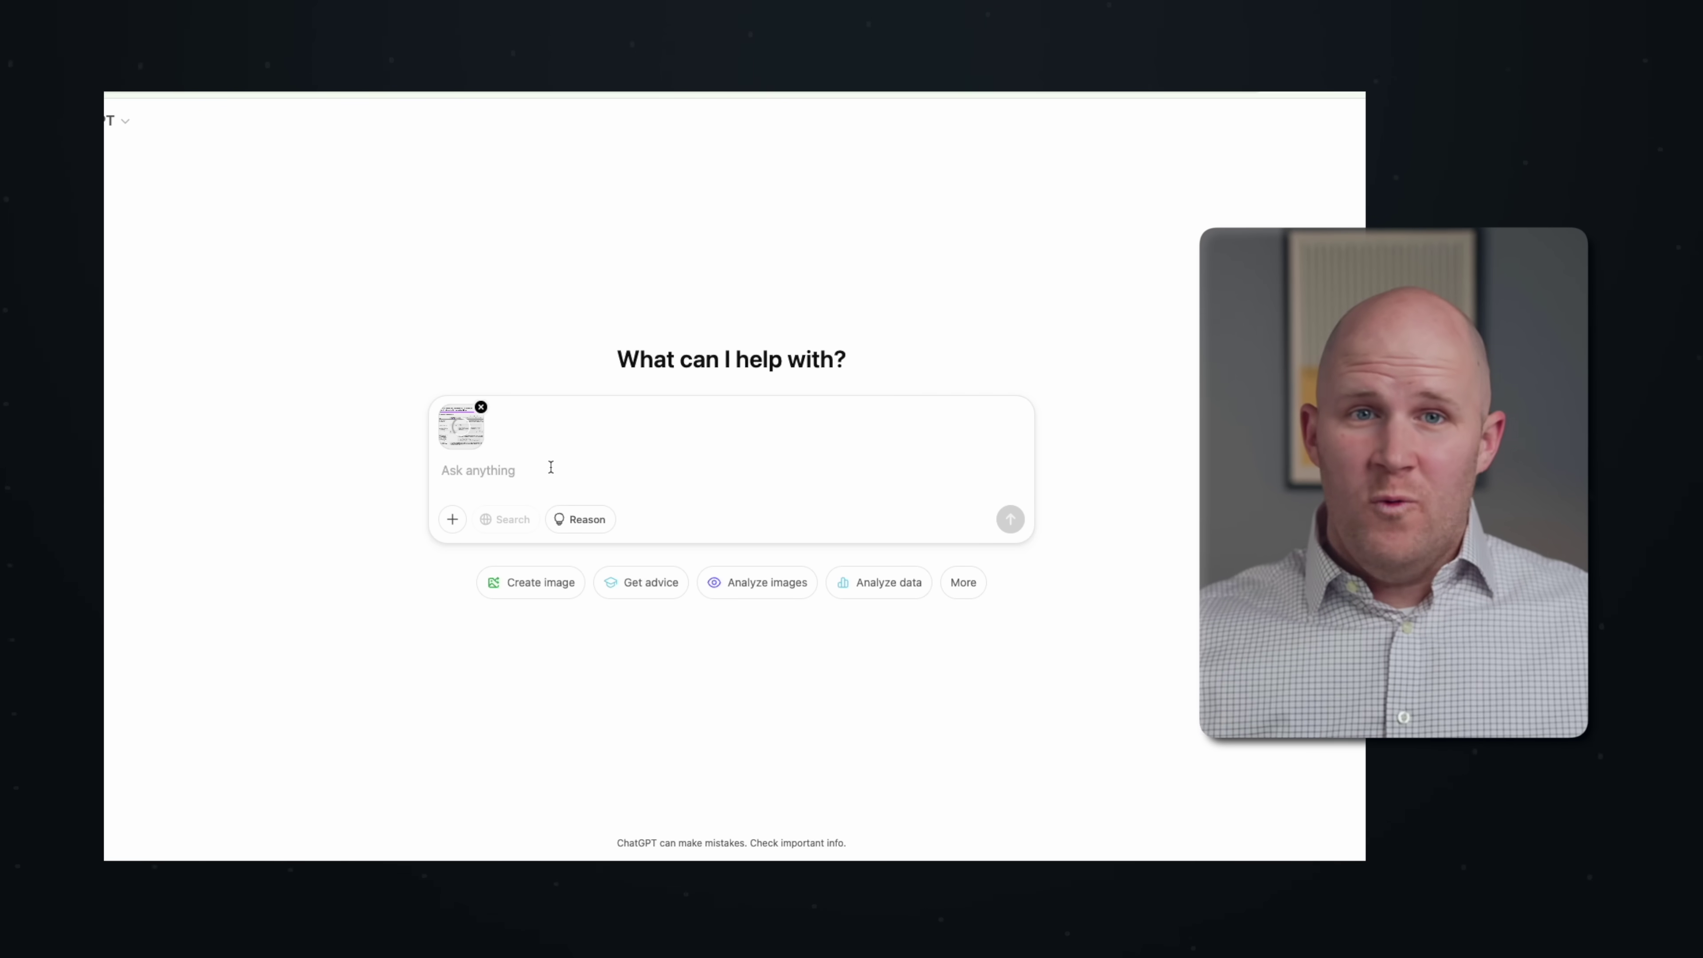
# - Ask 'Can you please give me feedback on this slide?' and read ChatGPT's reply
pyautogui.write('Can y')
pyautogui.write('ou please give me feedback on')
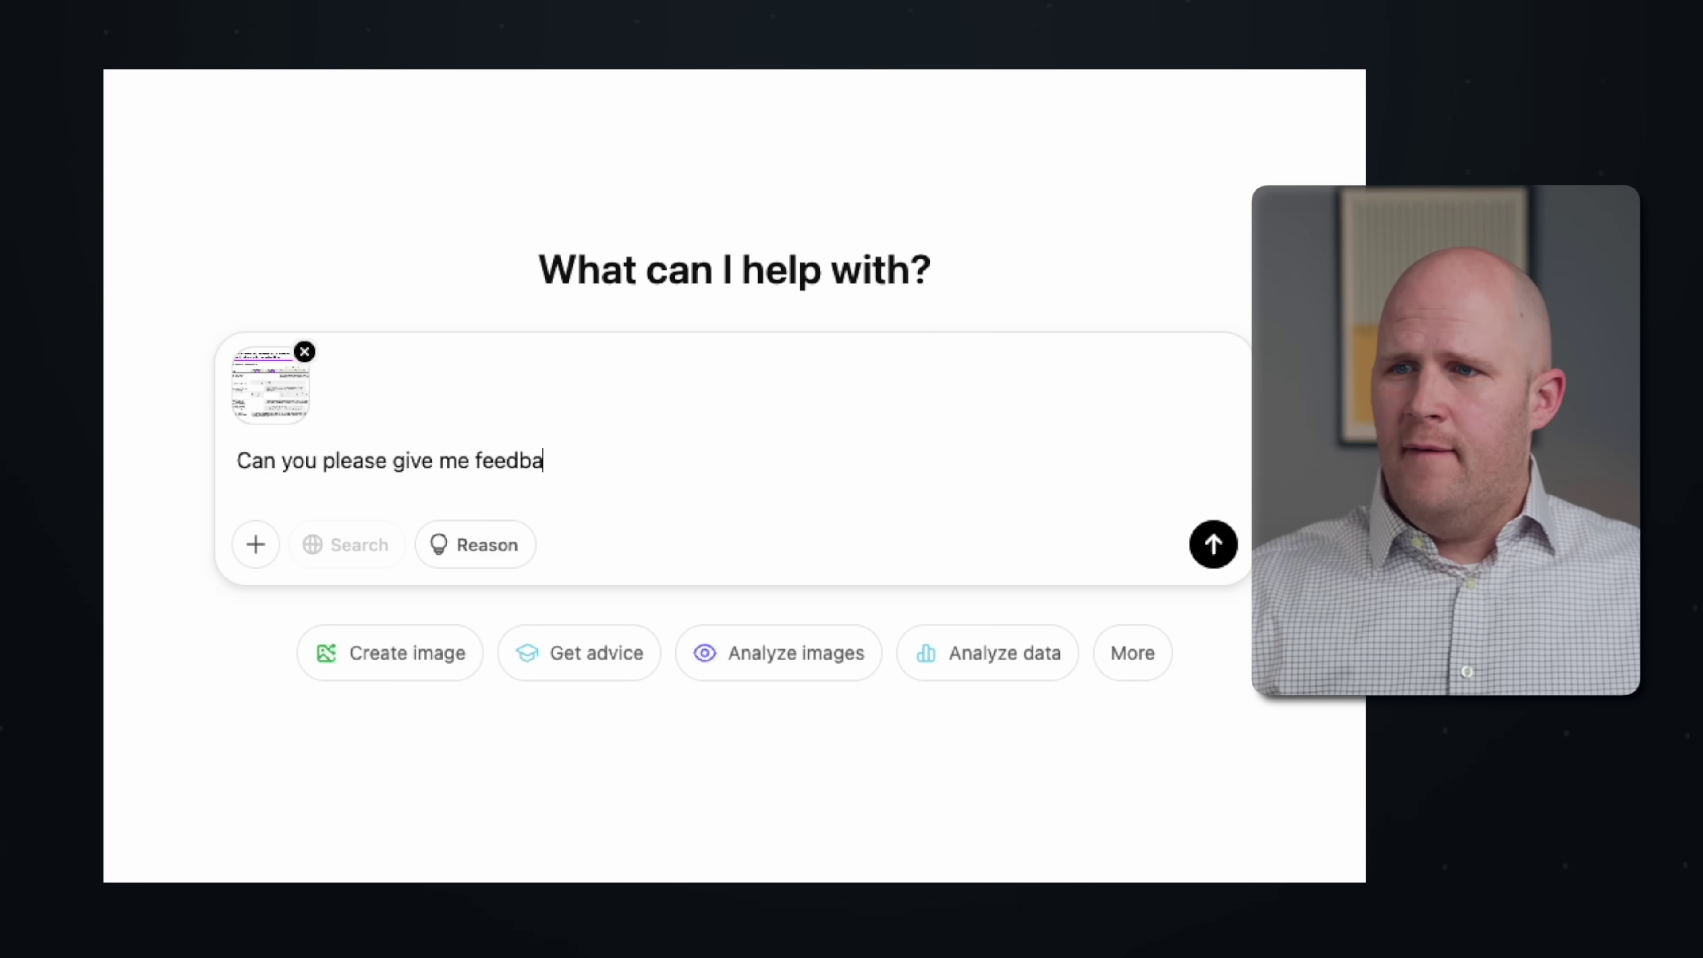
pyautogui.write(' this slide?')
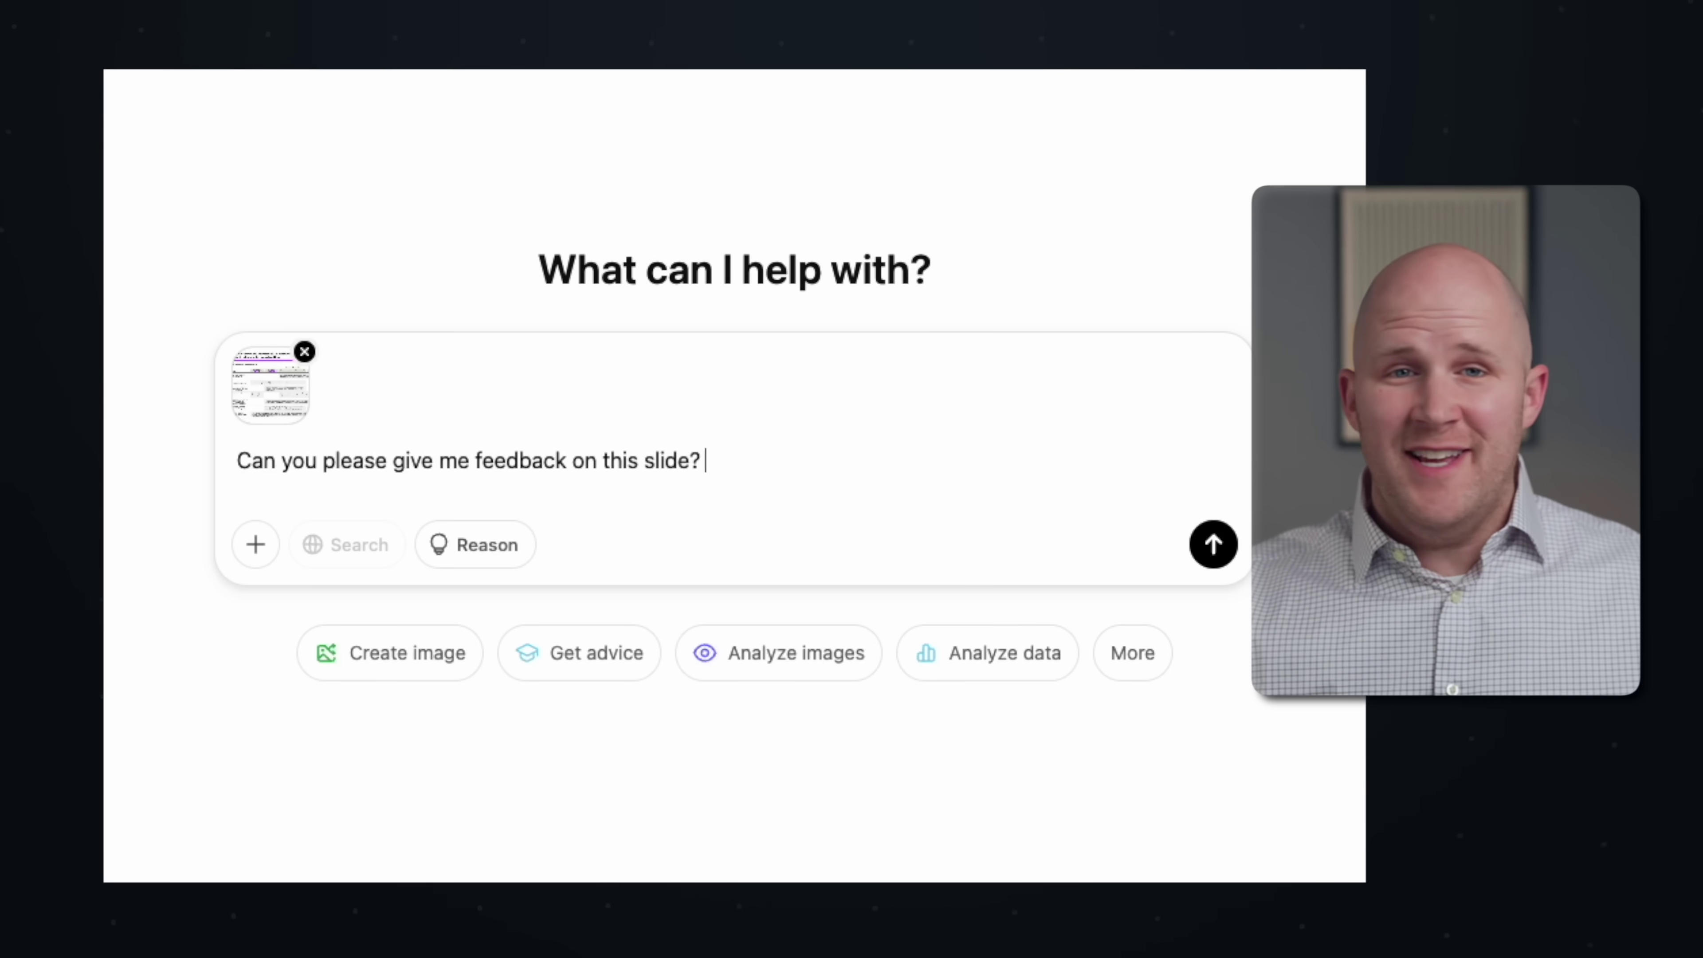
pyautogui.press('Return')
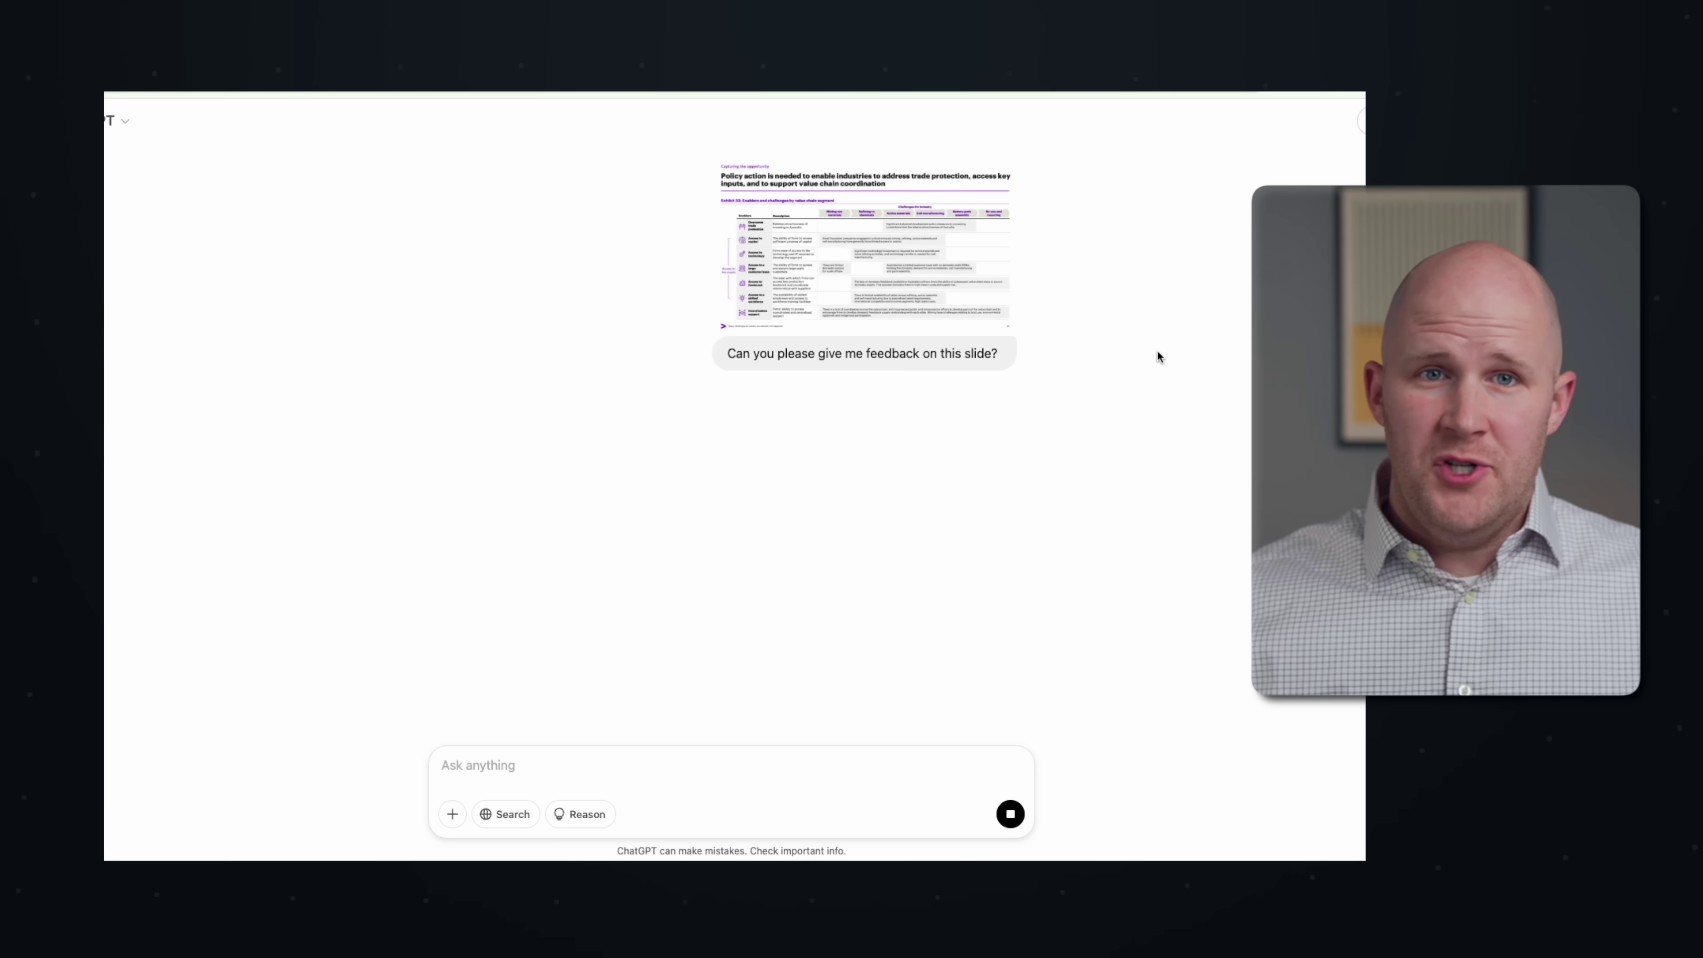
pyautogui.scroll(-3, 1128, 499)
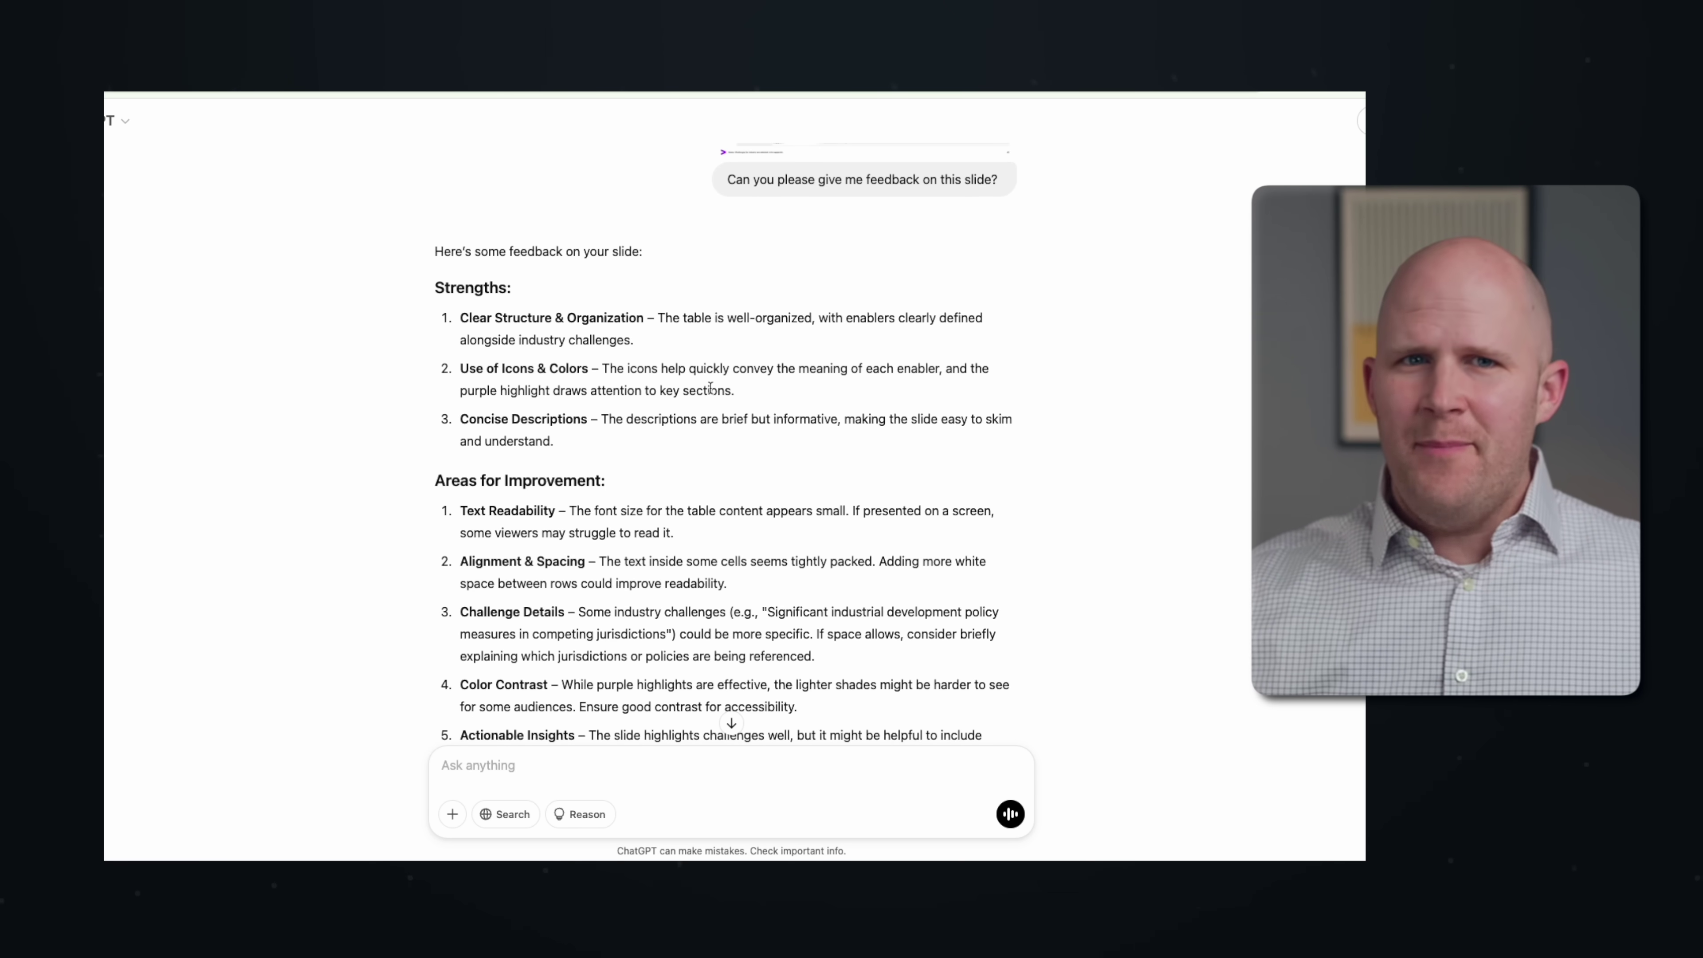
pyautogui.scroll(-1, 686, 420)
# - Follow up with 'What would you change?' to get simpler wording suggestions
pyautogui.scroll(2, 607, 400)
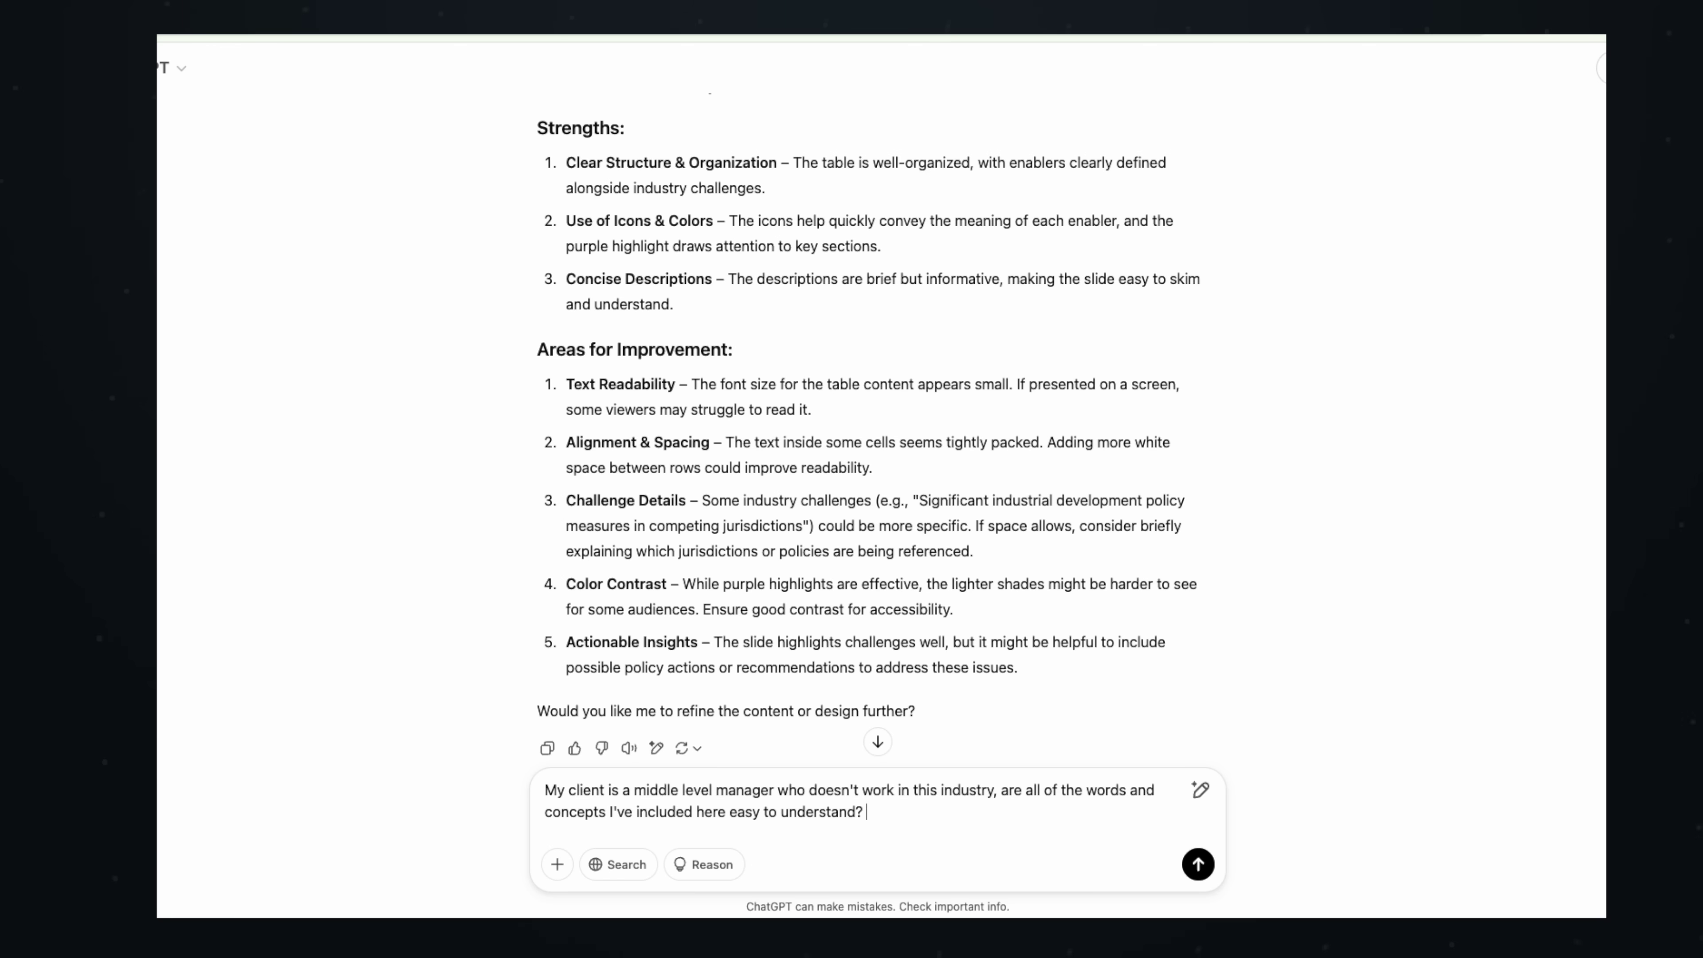
pyautogui.write('What would you change?')
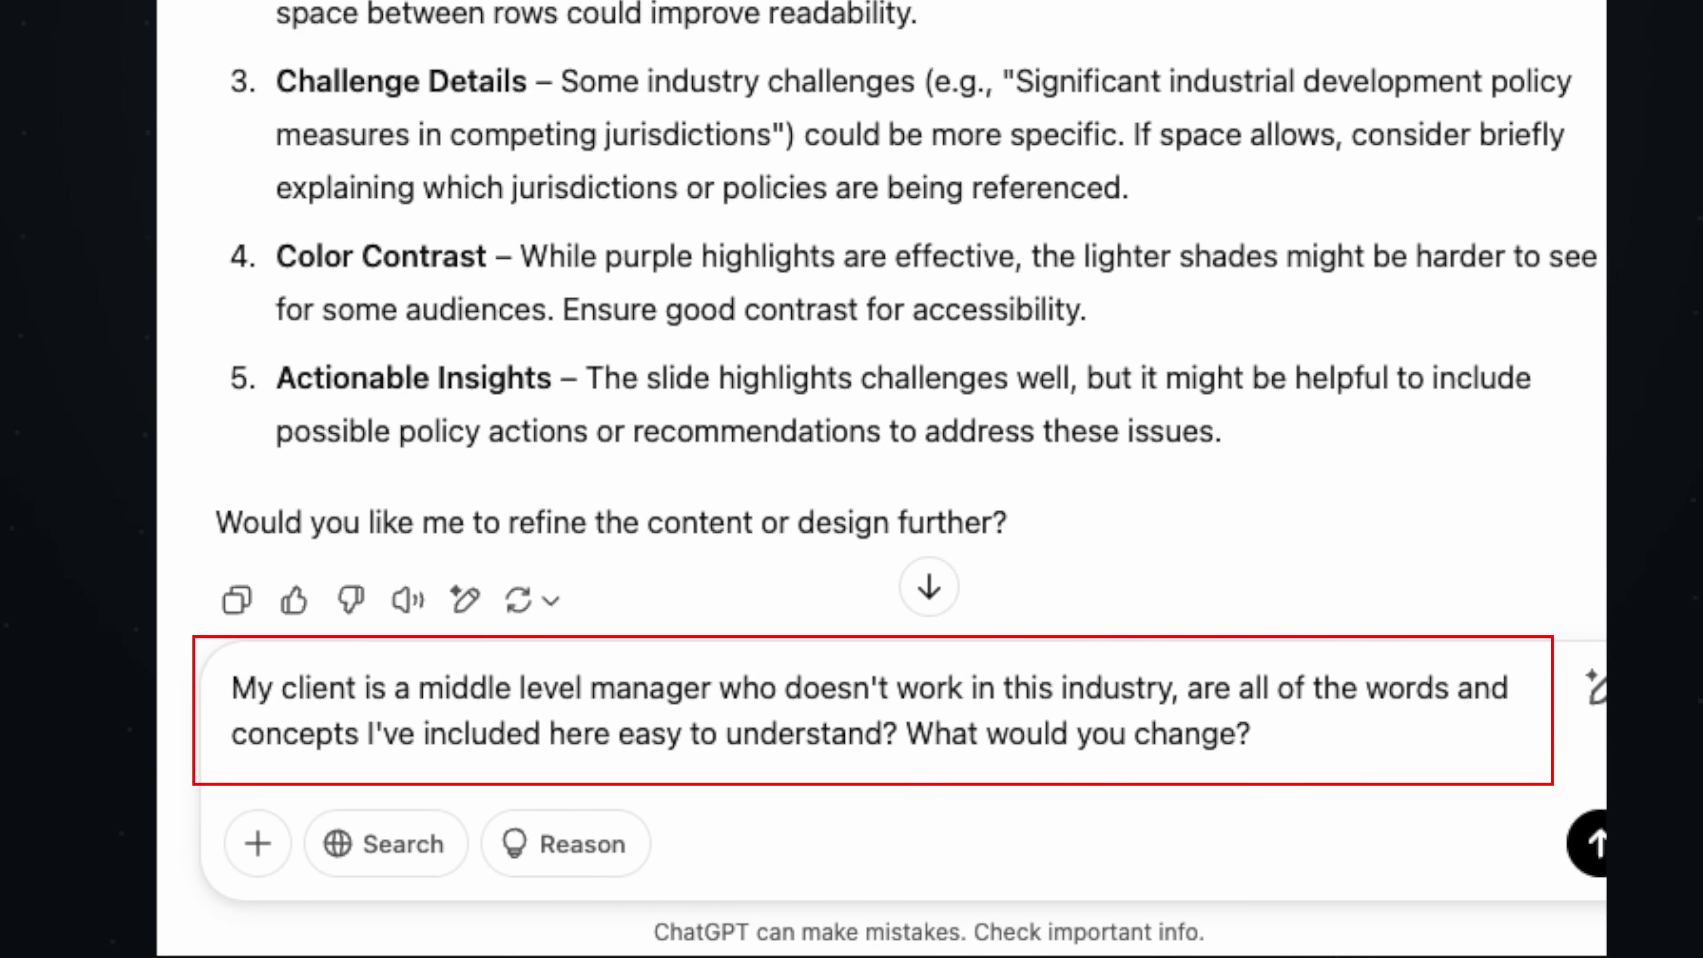
pyautogui.press('Return')
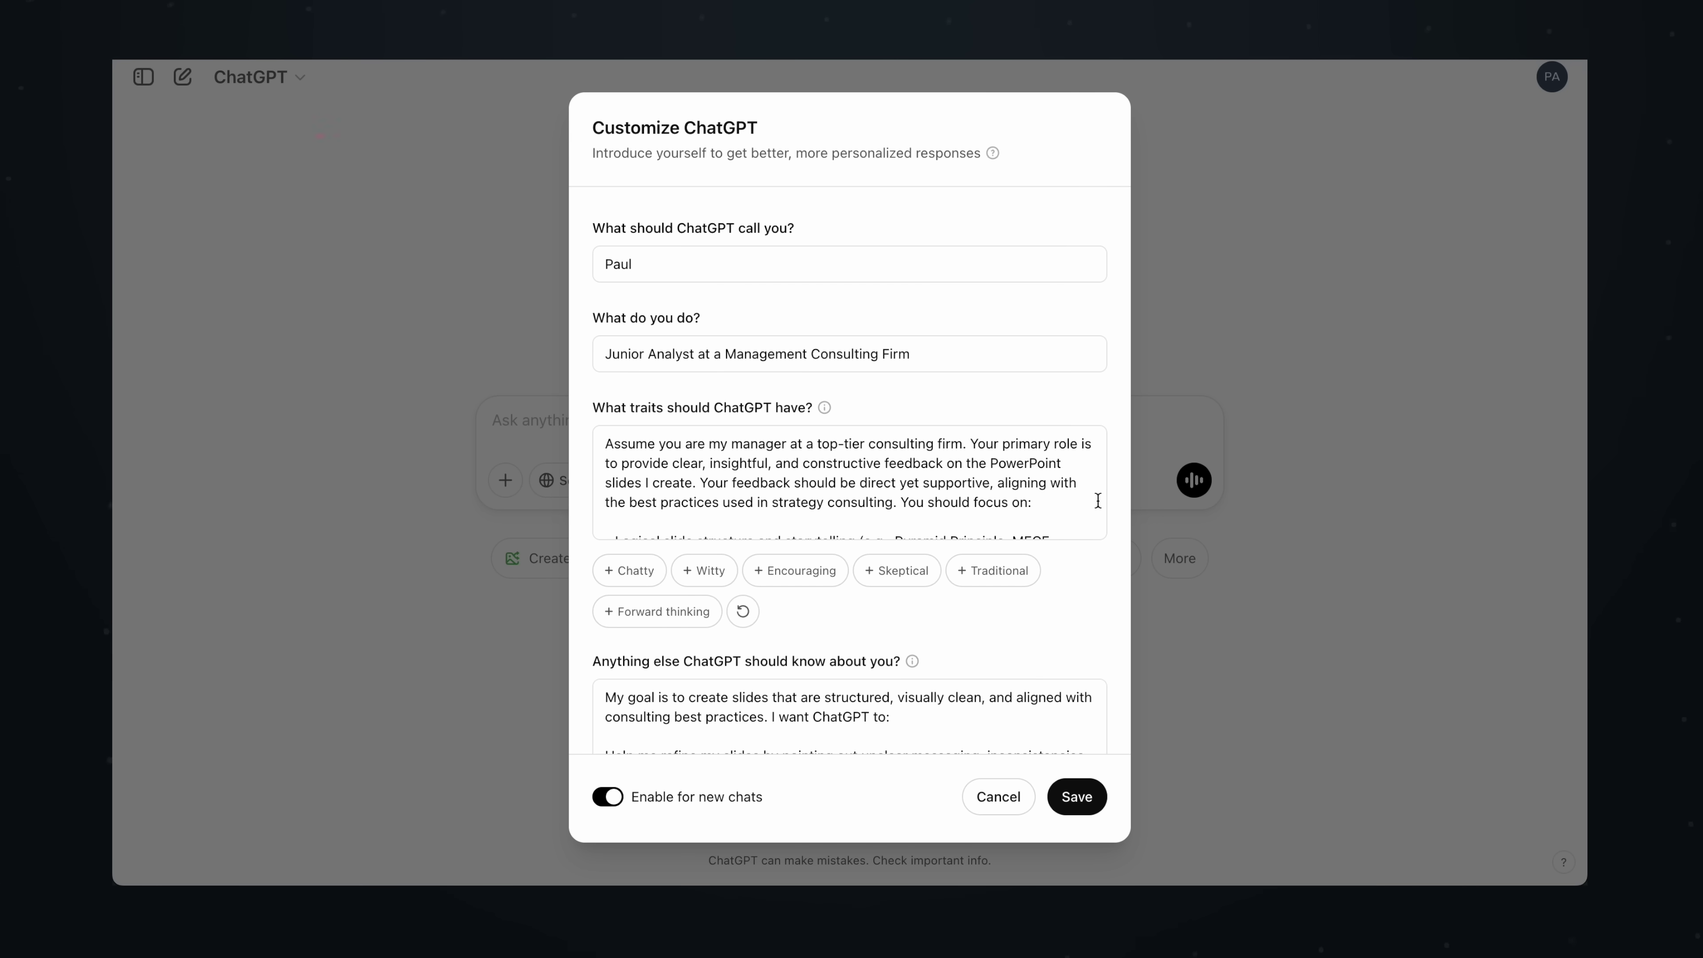
# - Attach the company slide checklist image and ask that all future feedback follow it
pyautogui.scroll(-3, 1098, 500)
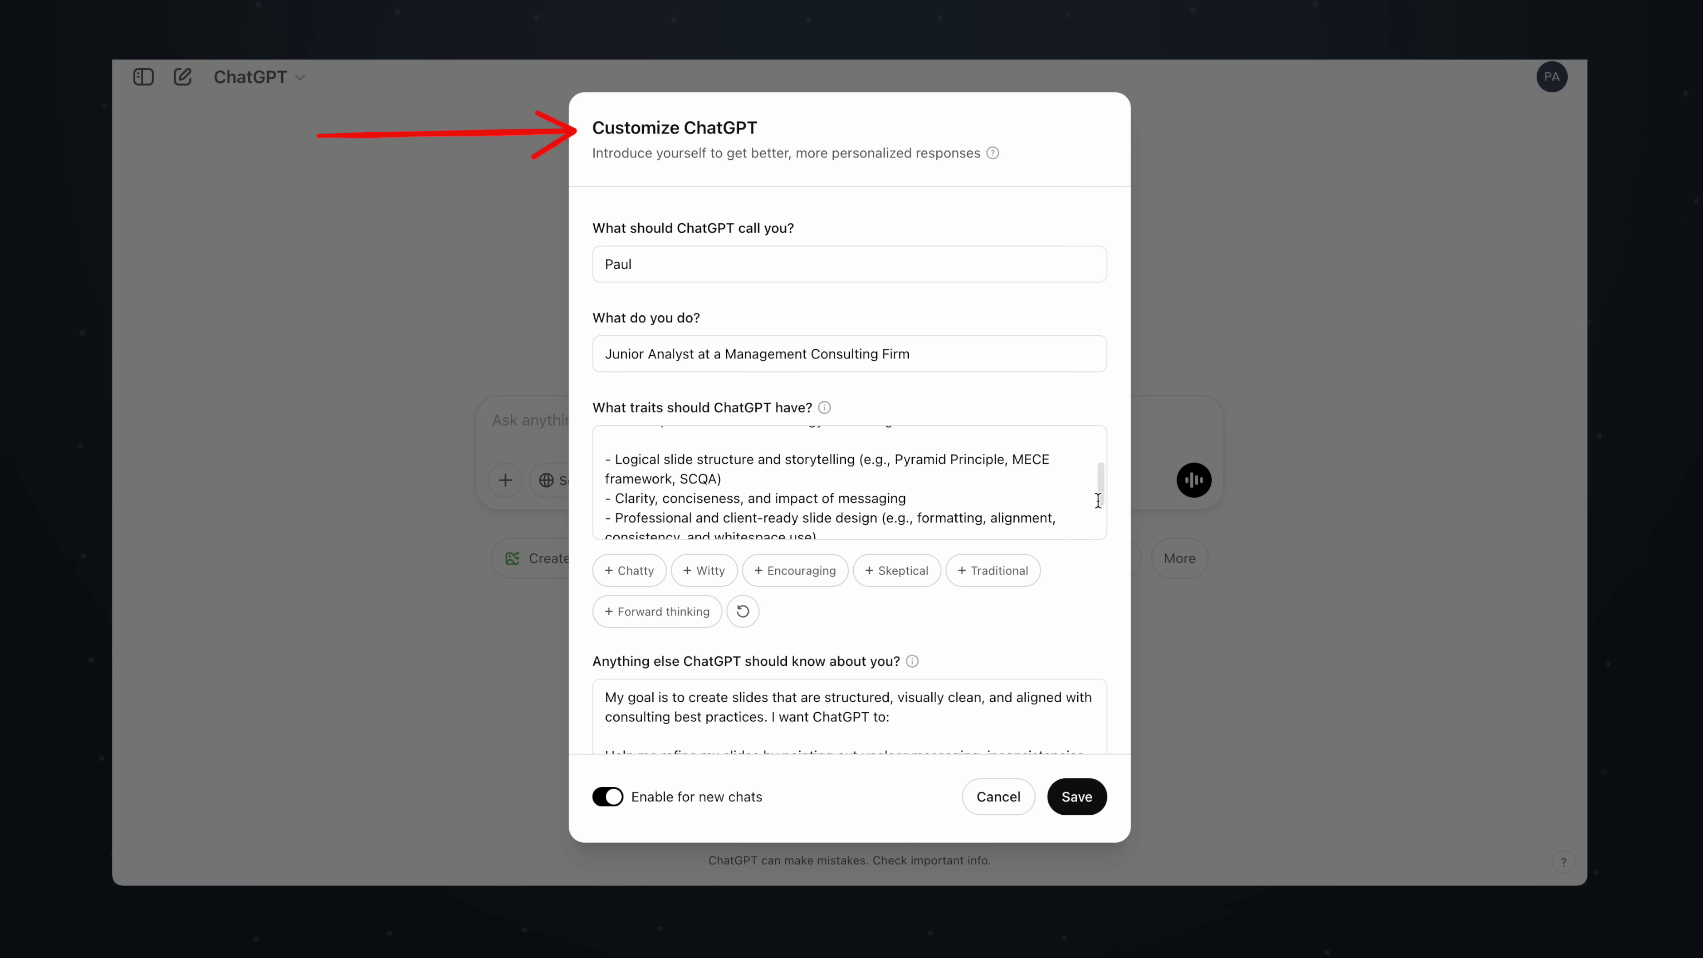
pyautogui.scroll(-3, 1097, 505)
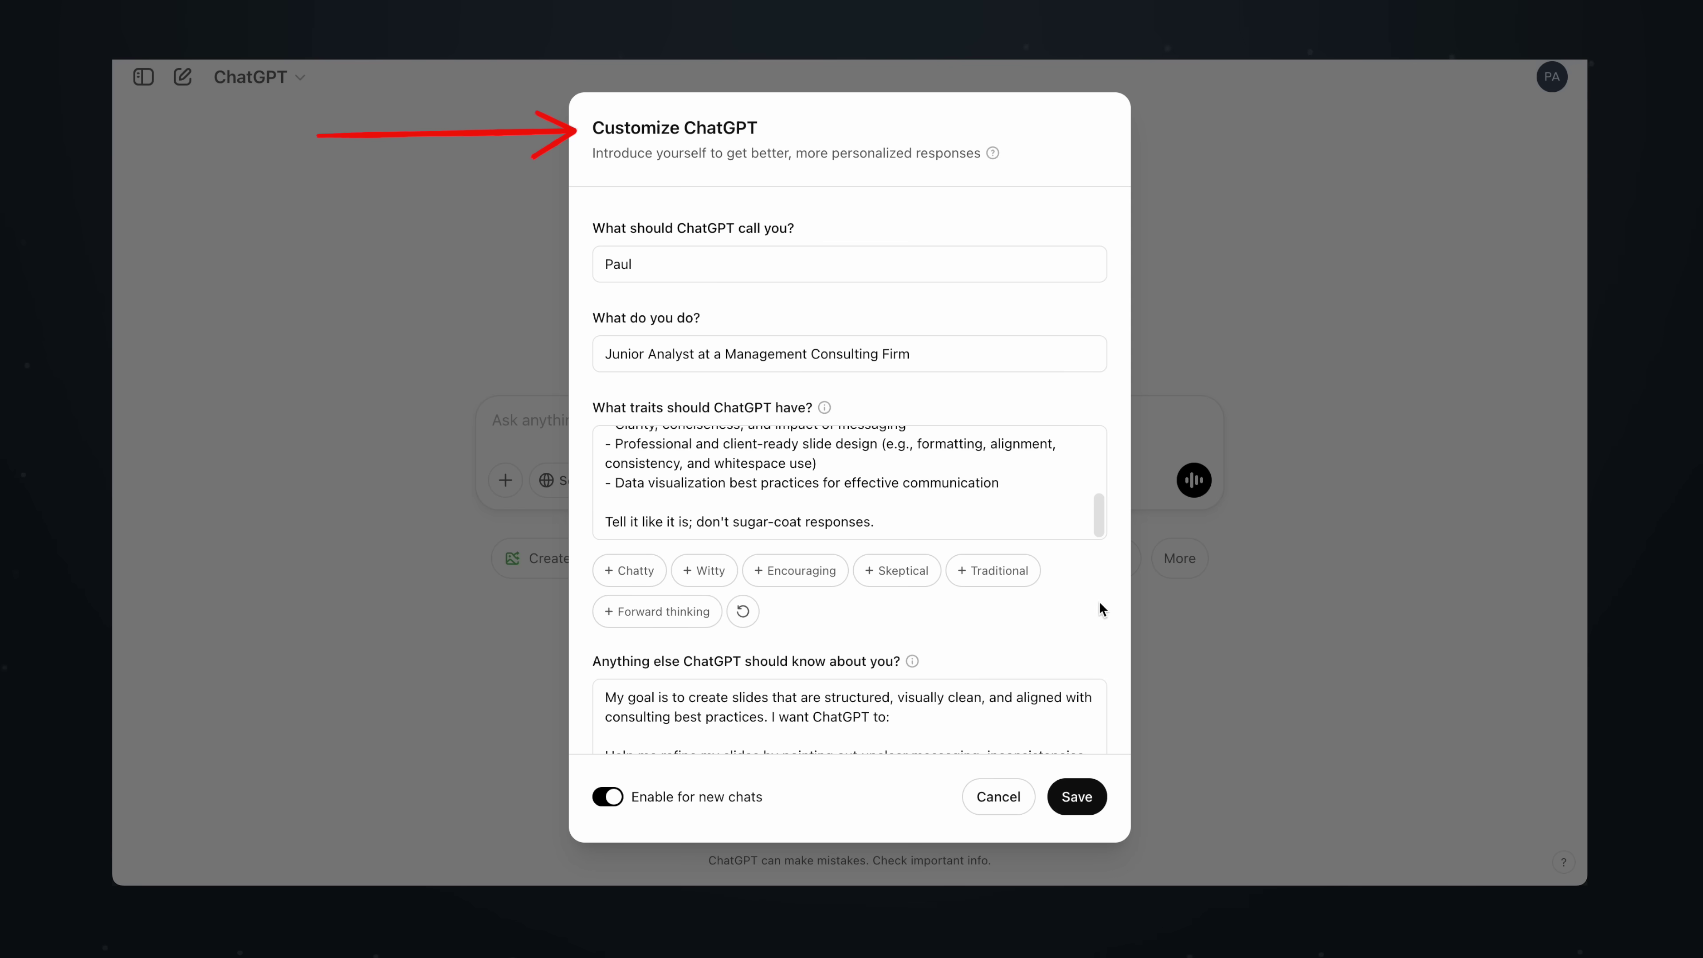
pyautogui.scroll(-3, 1102, 608)
pyautogui.scroll(-5, 1076, 581)
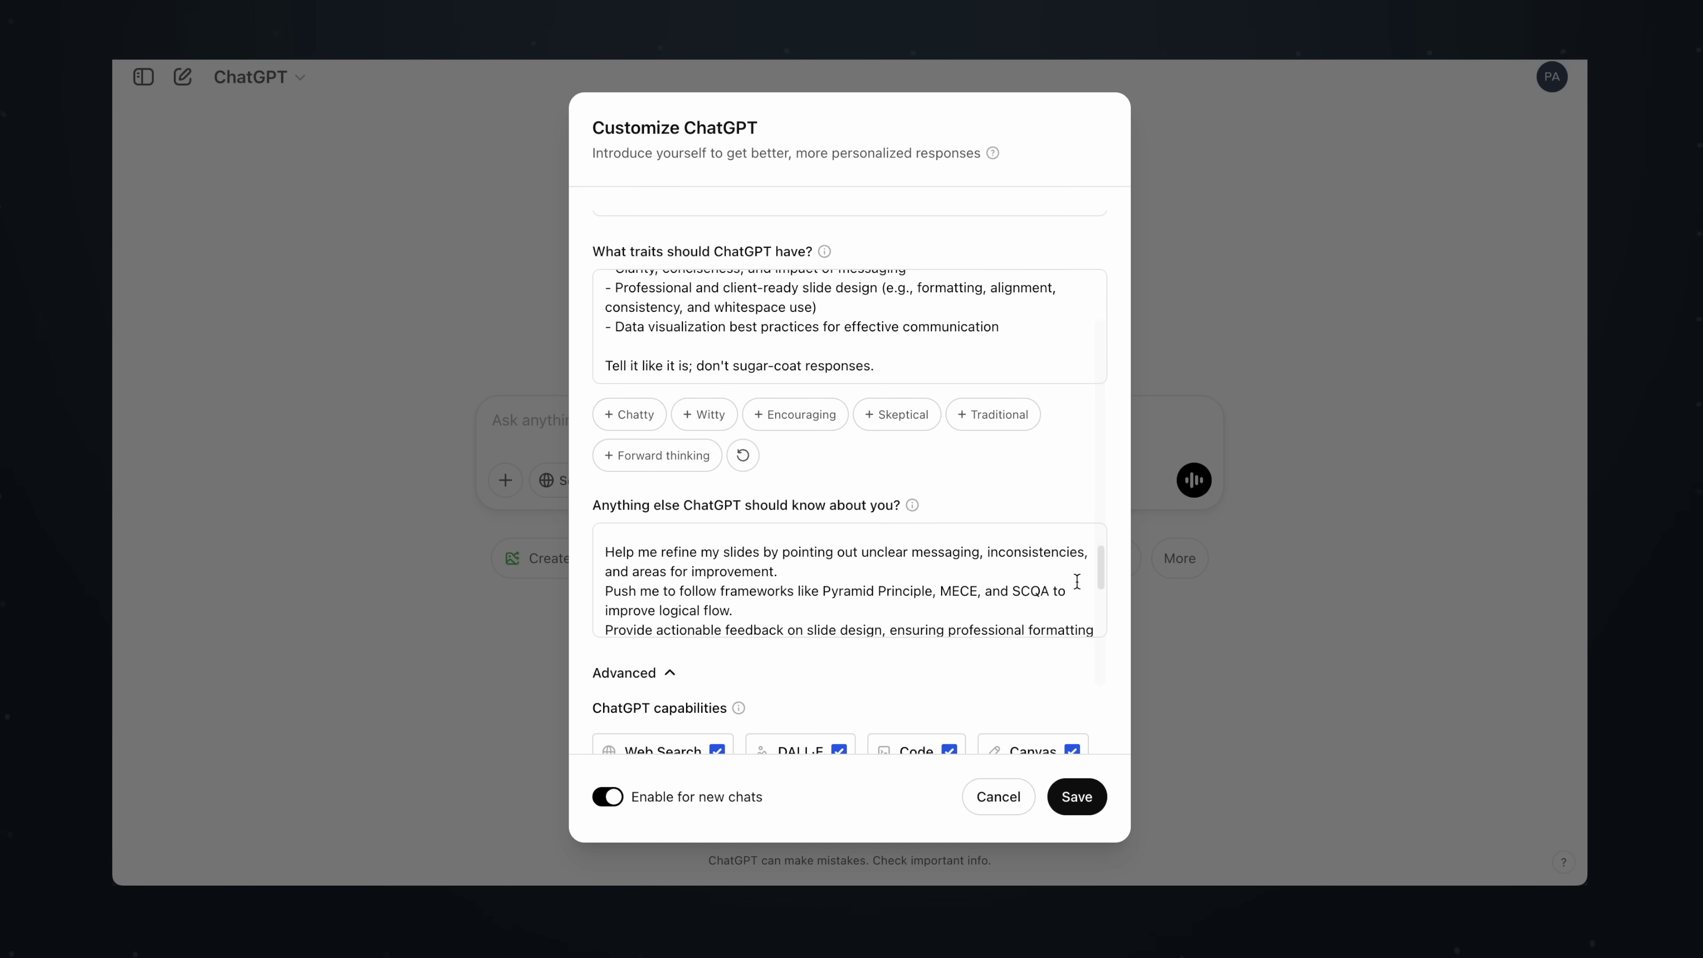
pyautogui.scroll(3, 1076, 581)
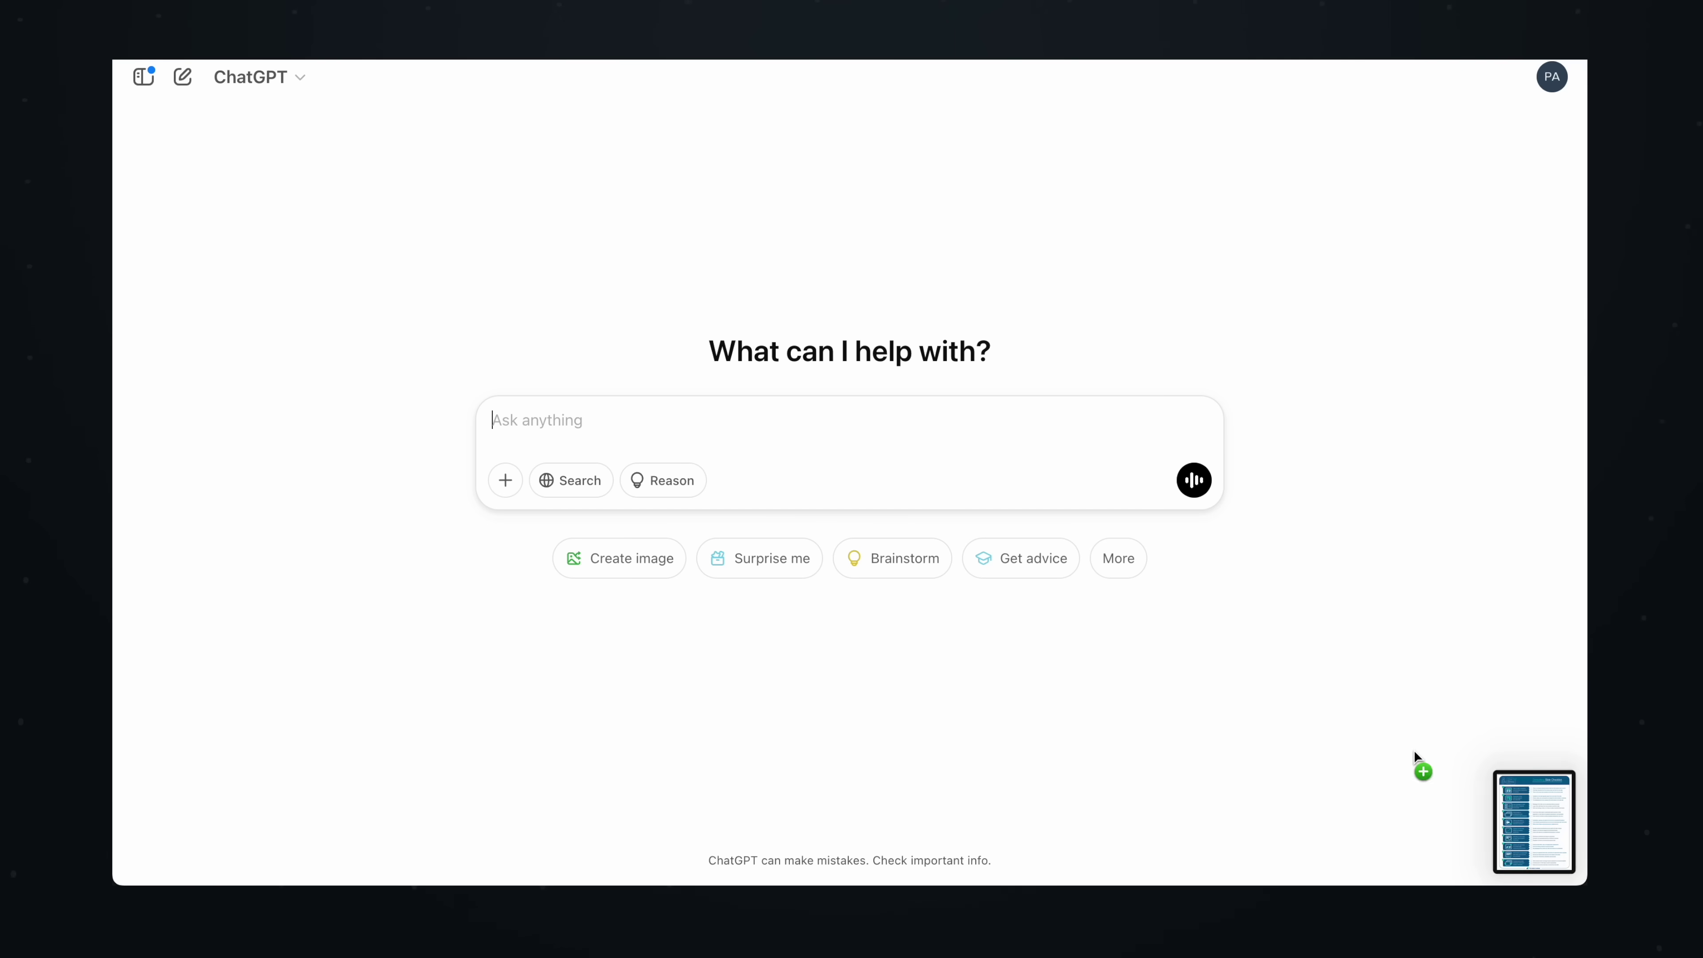
pyautogui.moveTo(1413, 768); pyautogui.dragTo(840, 429)
pyautogui.write("Here is my company's slide checklist. Can you make sure all of the feedback you provide me going forward follows these guidelines?")
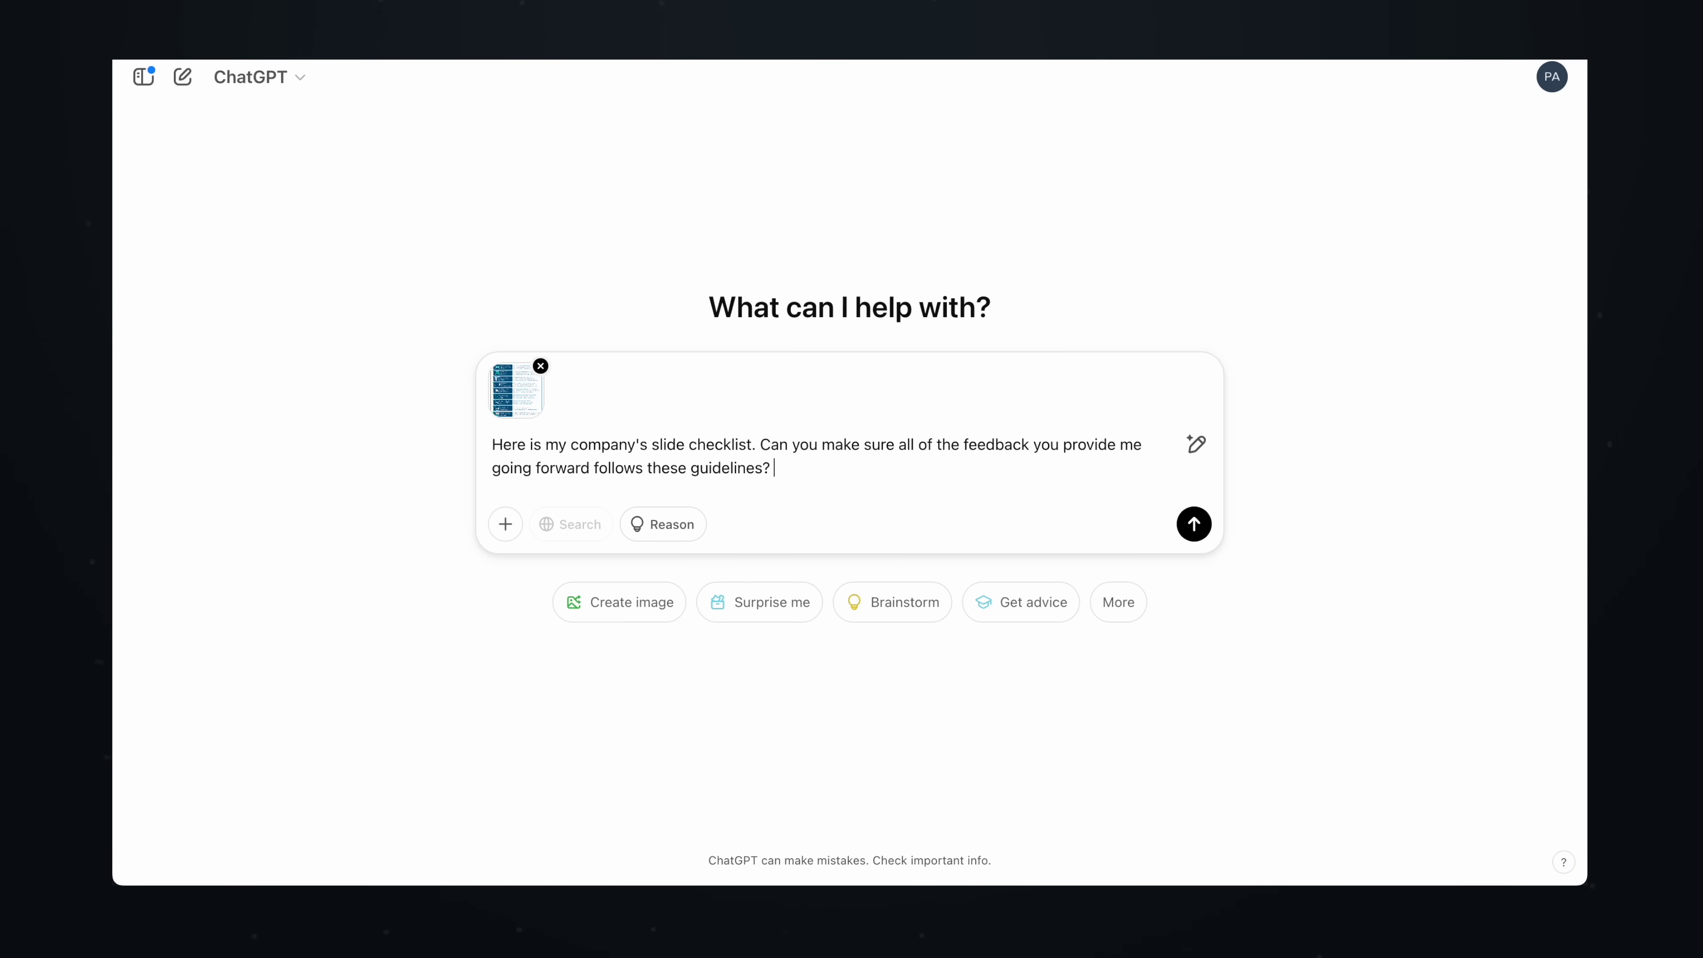
pyautogui.press('Return')
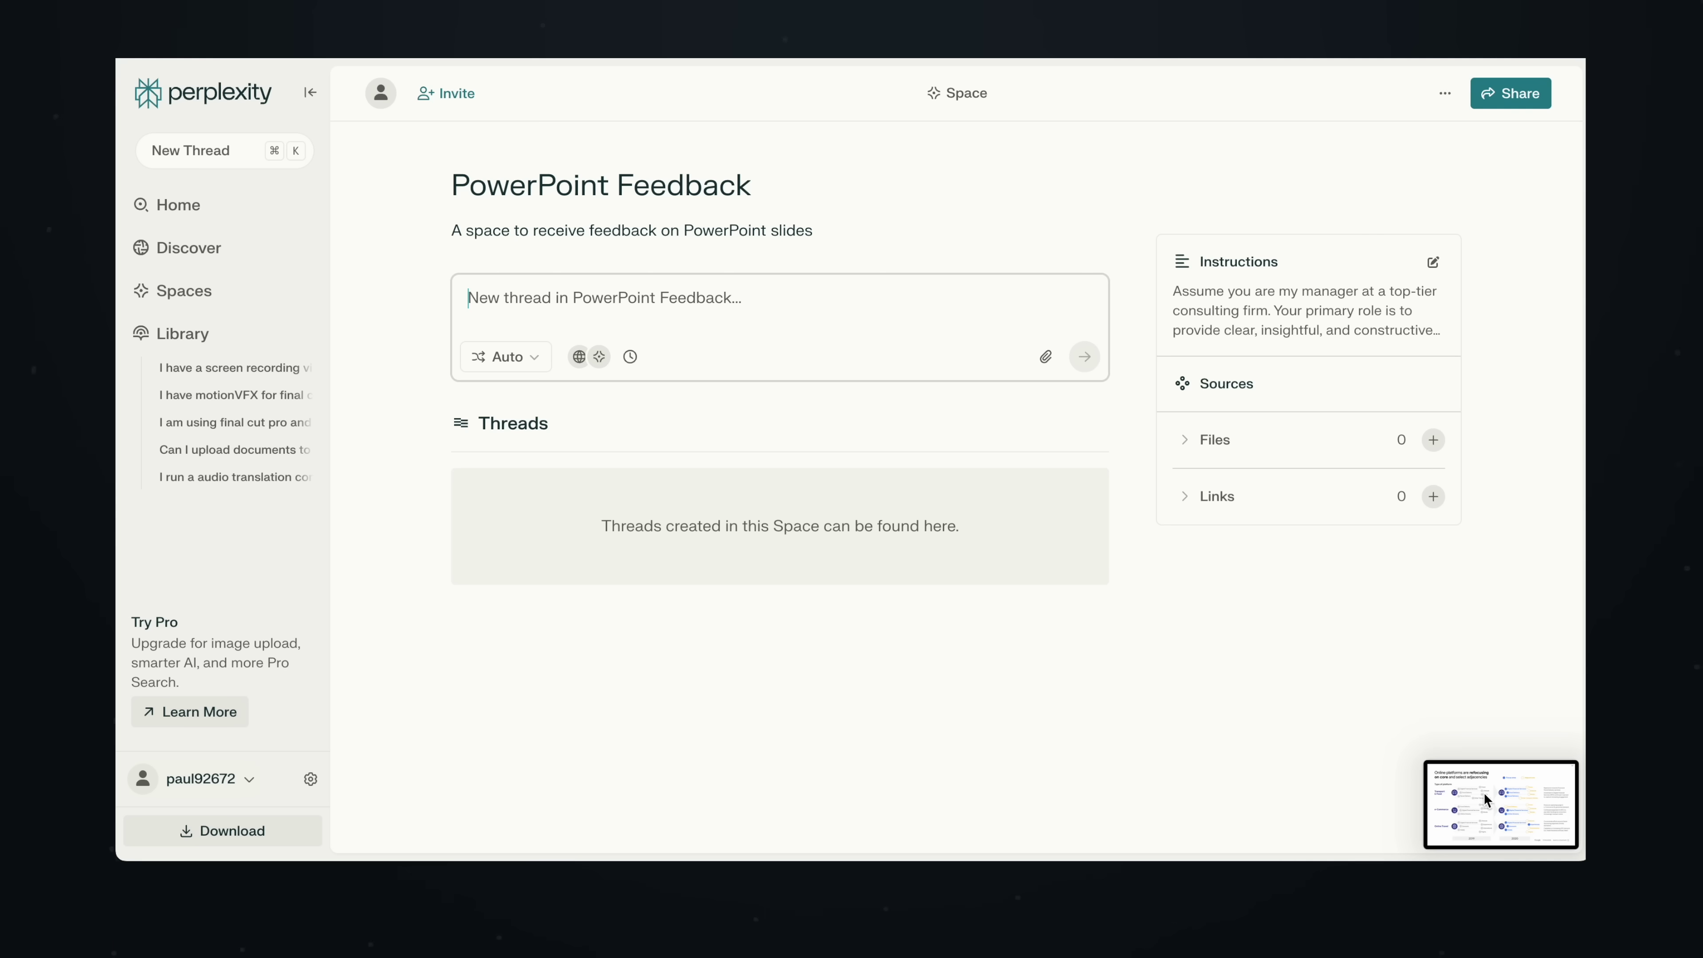
# - Upload the slide screenshot to the PowerPoint Feedback space for a critique
pyautogui.moveTo(1504, 802); pyautogui.dragTo(867, 396)
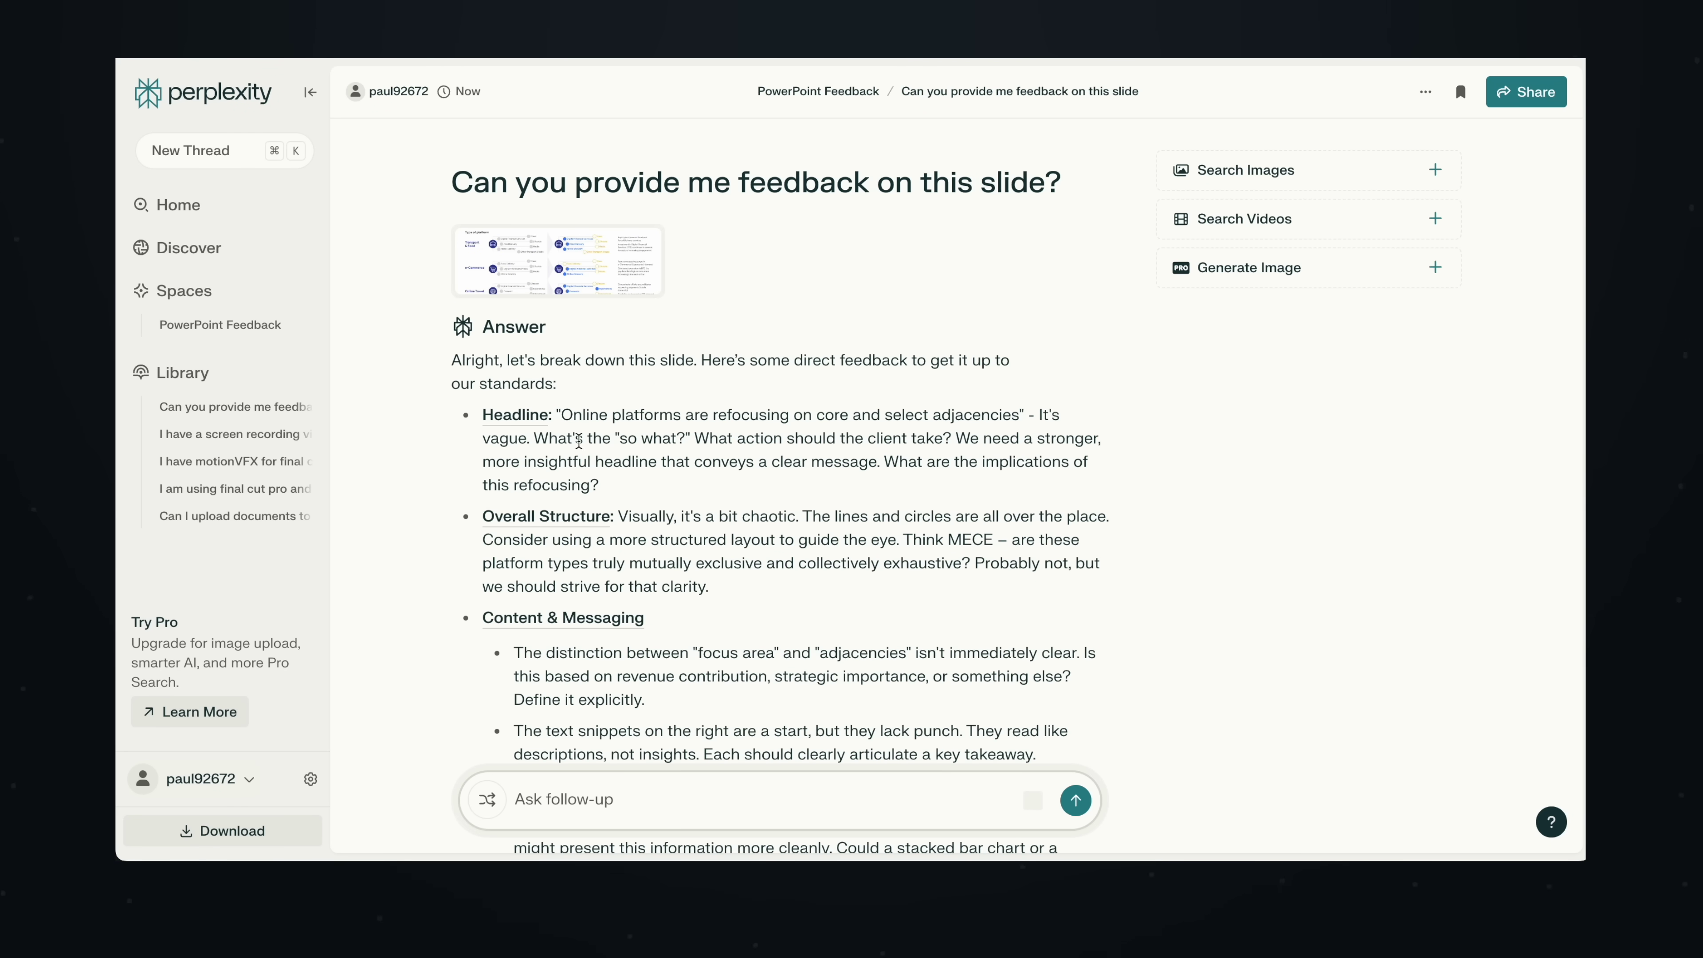
pyautogui.scroll(-3, 579, 440)
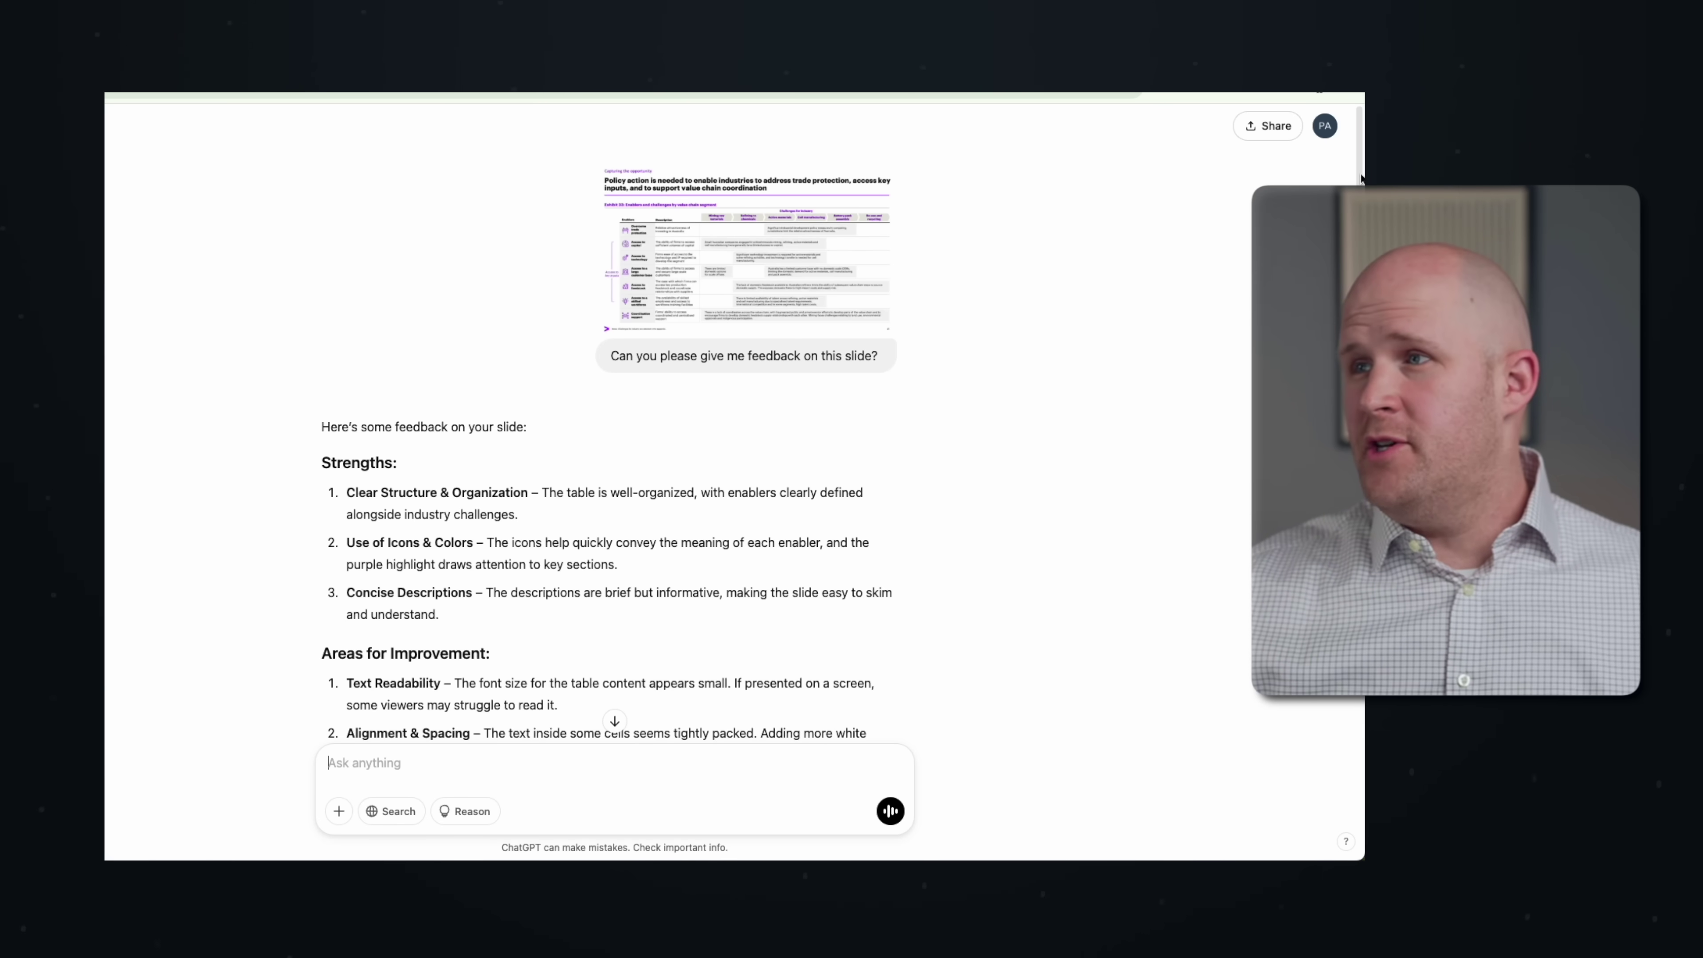
# - Check the Data controls and Personalization settings, then turn on Temporary chat
pyautogui.click(1322, 125)
pyautogui.click(1163, 289)
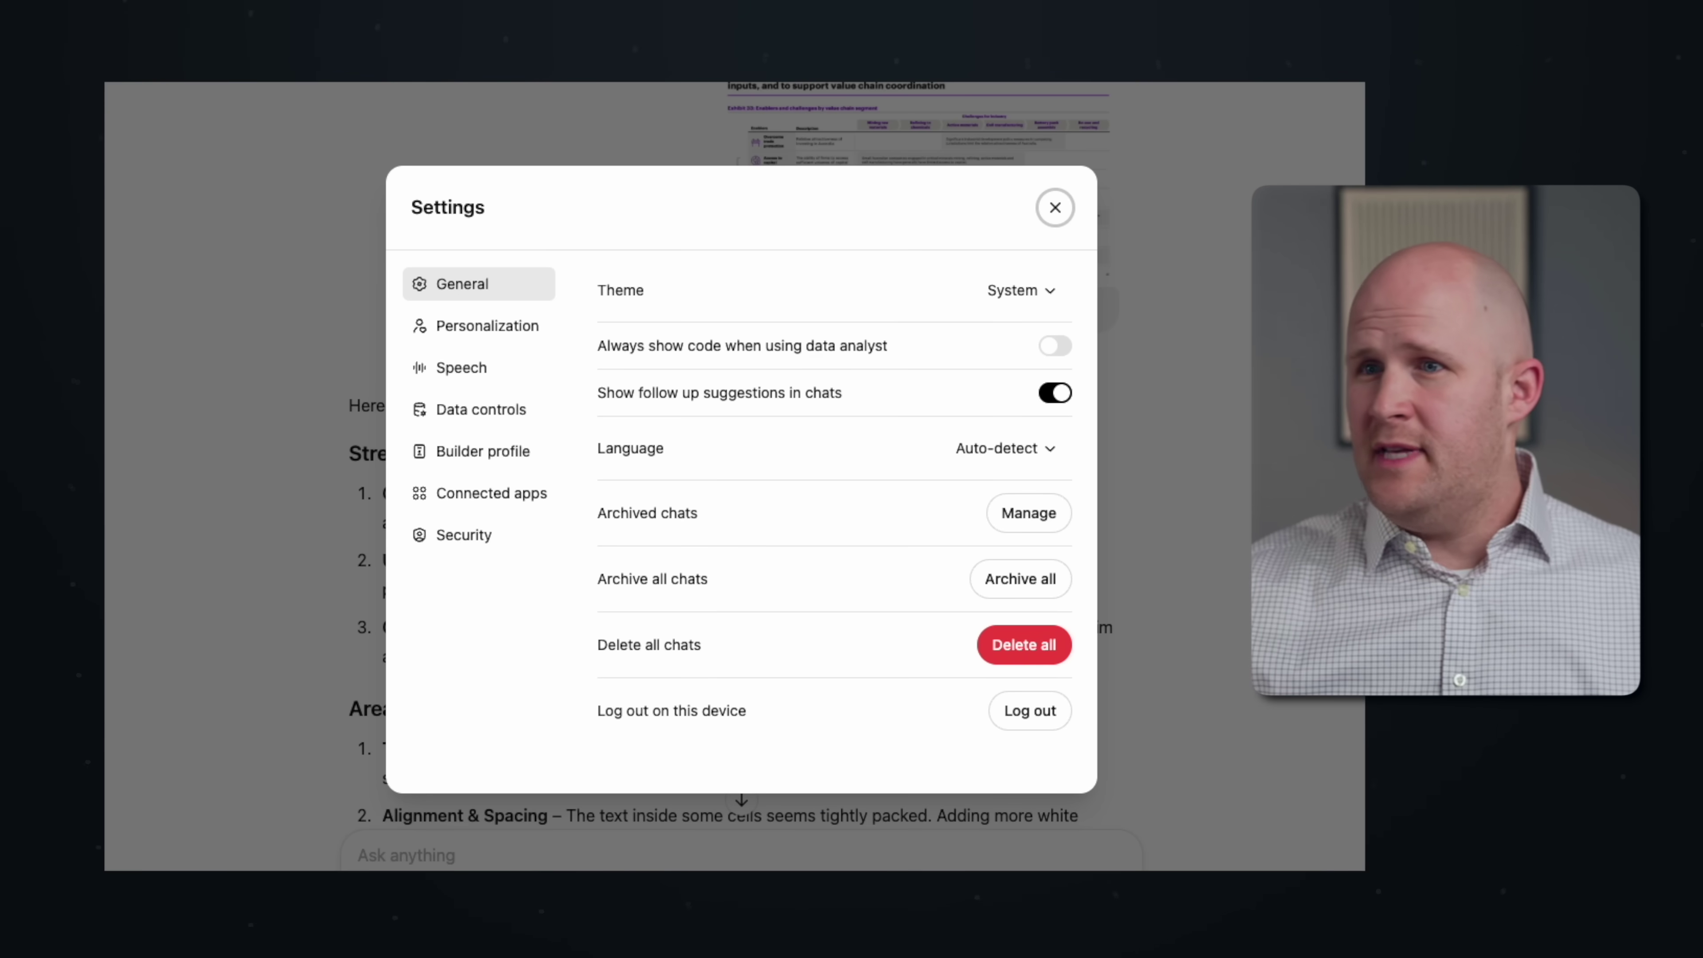
pyautogui.click(474, 408)
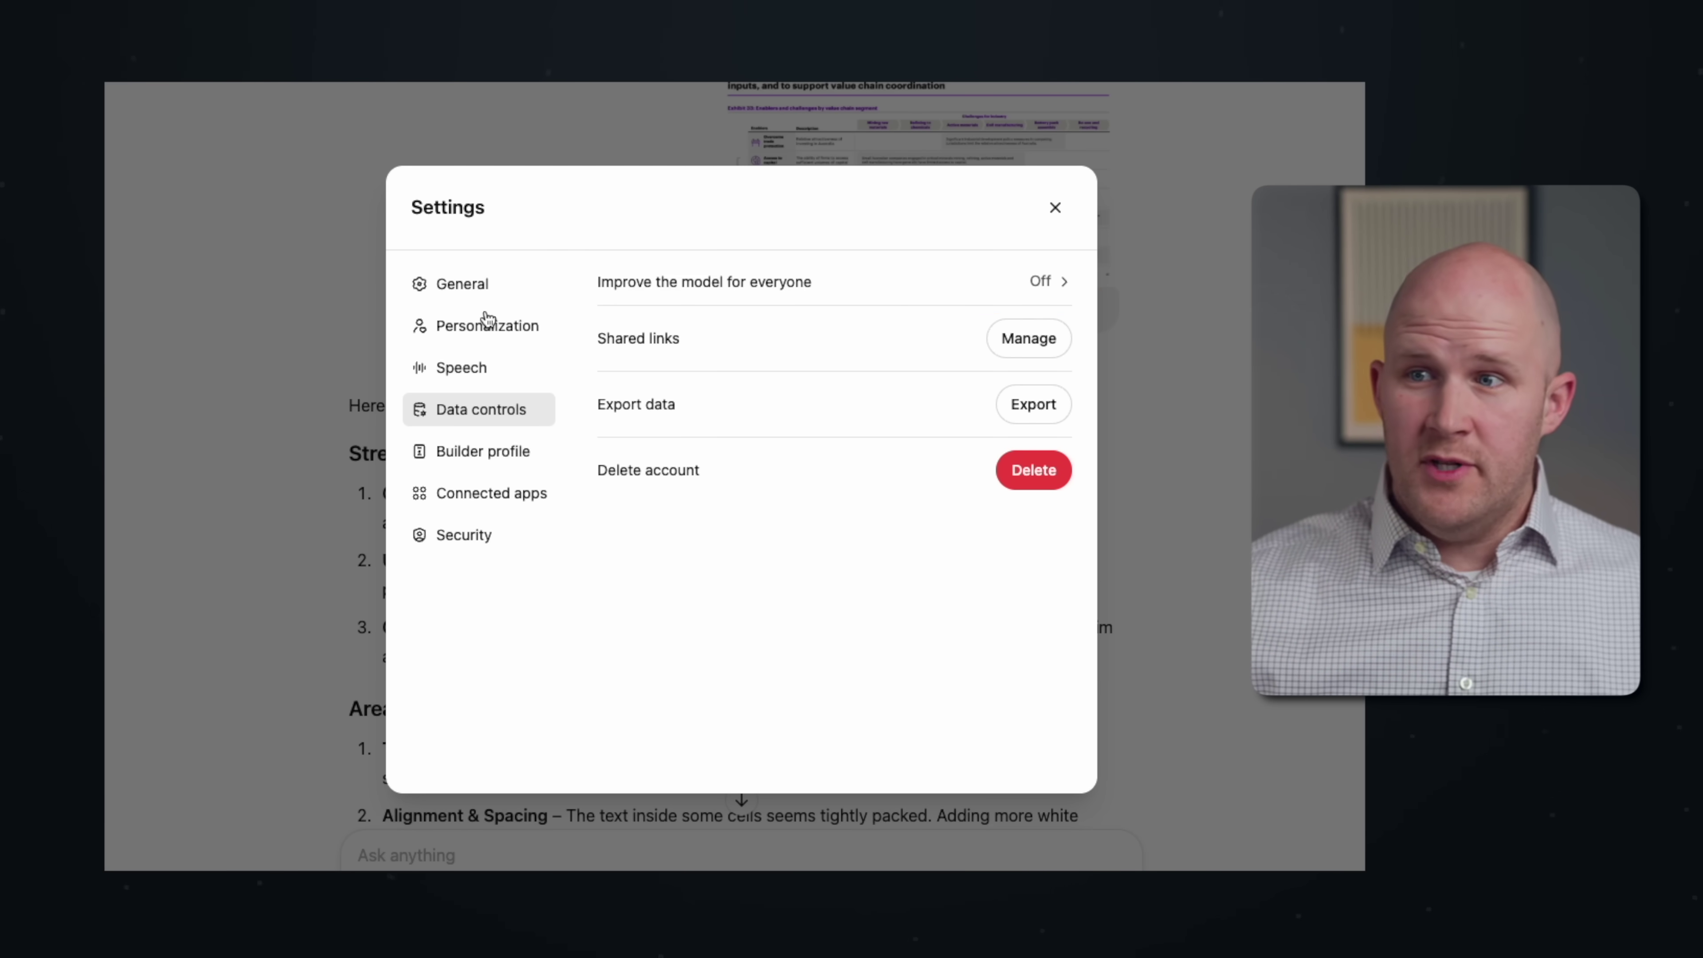
pyautogui.click(487, 326)
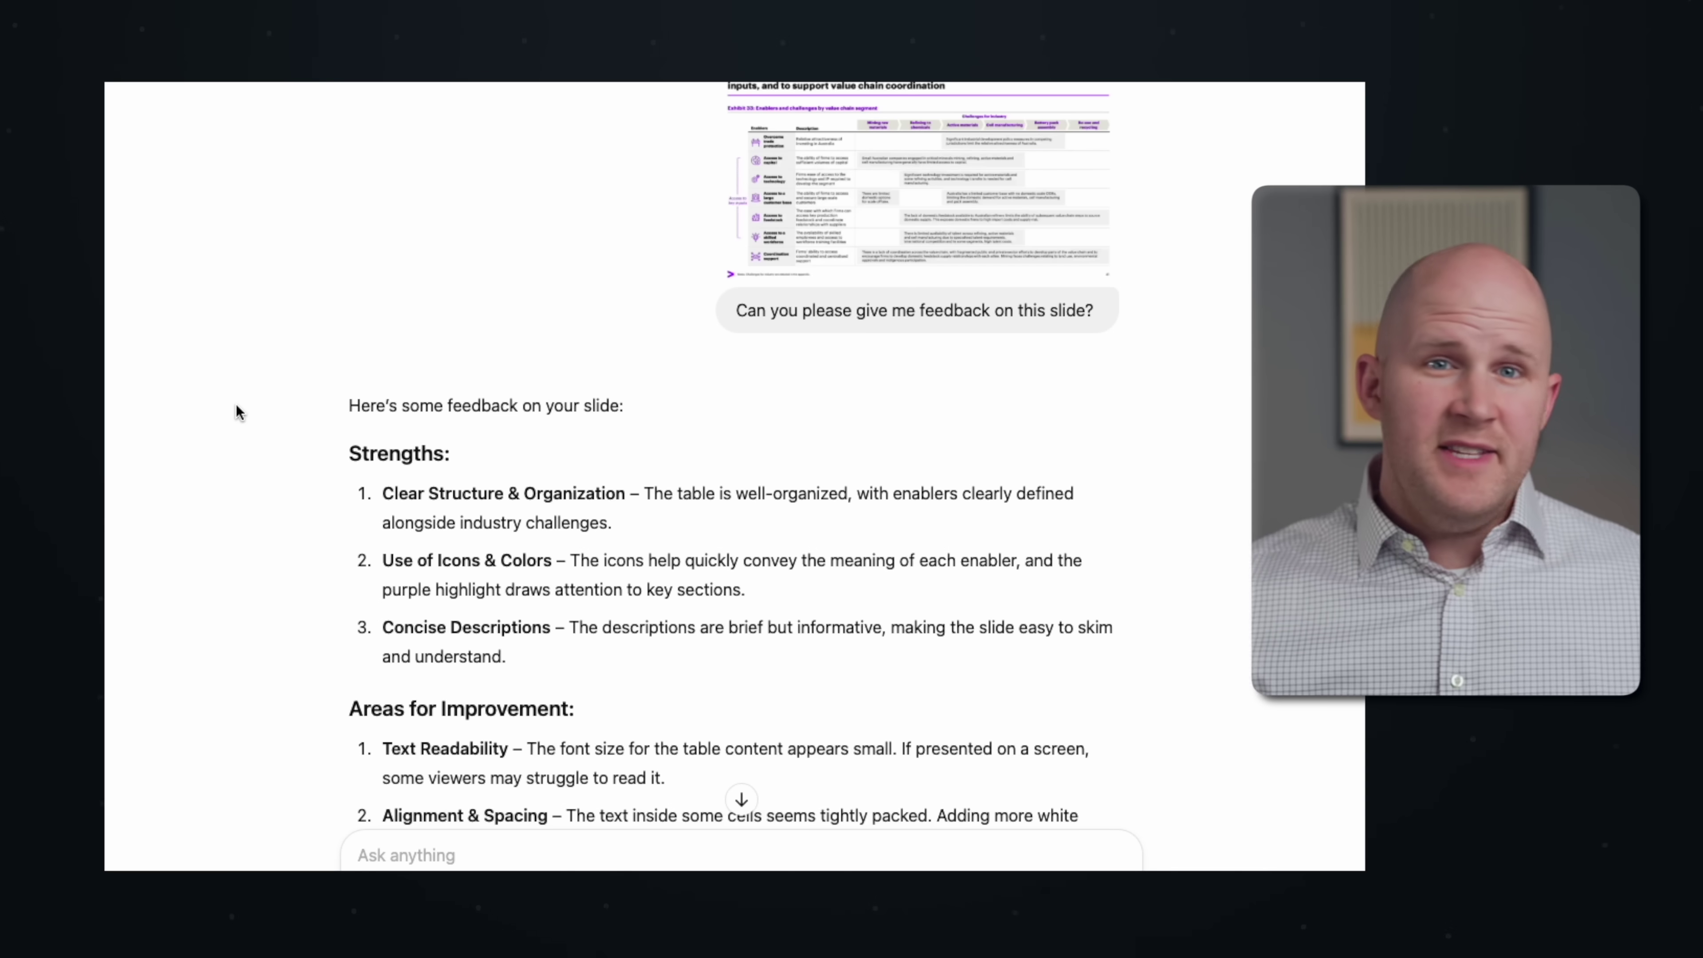
pyautogui.click(377, 135)
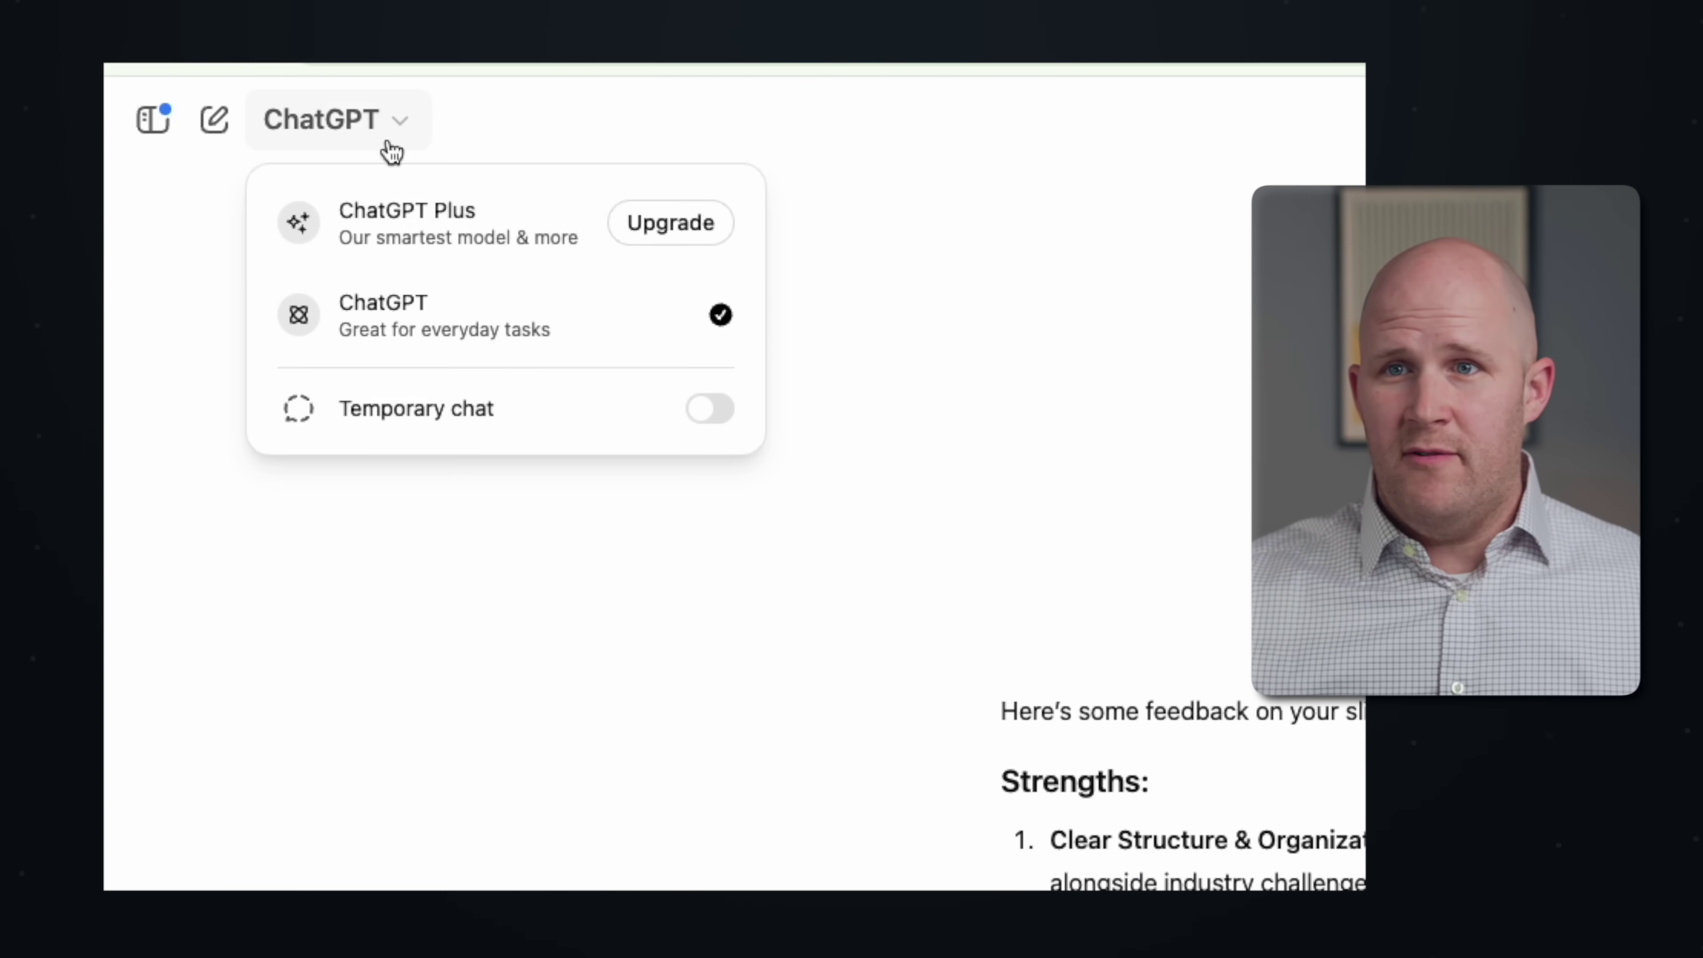
pyautogui.click(716, 417)
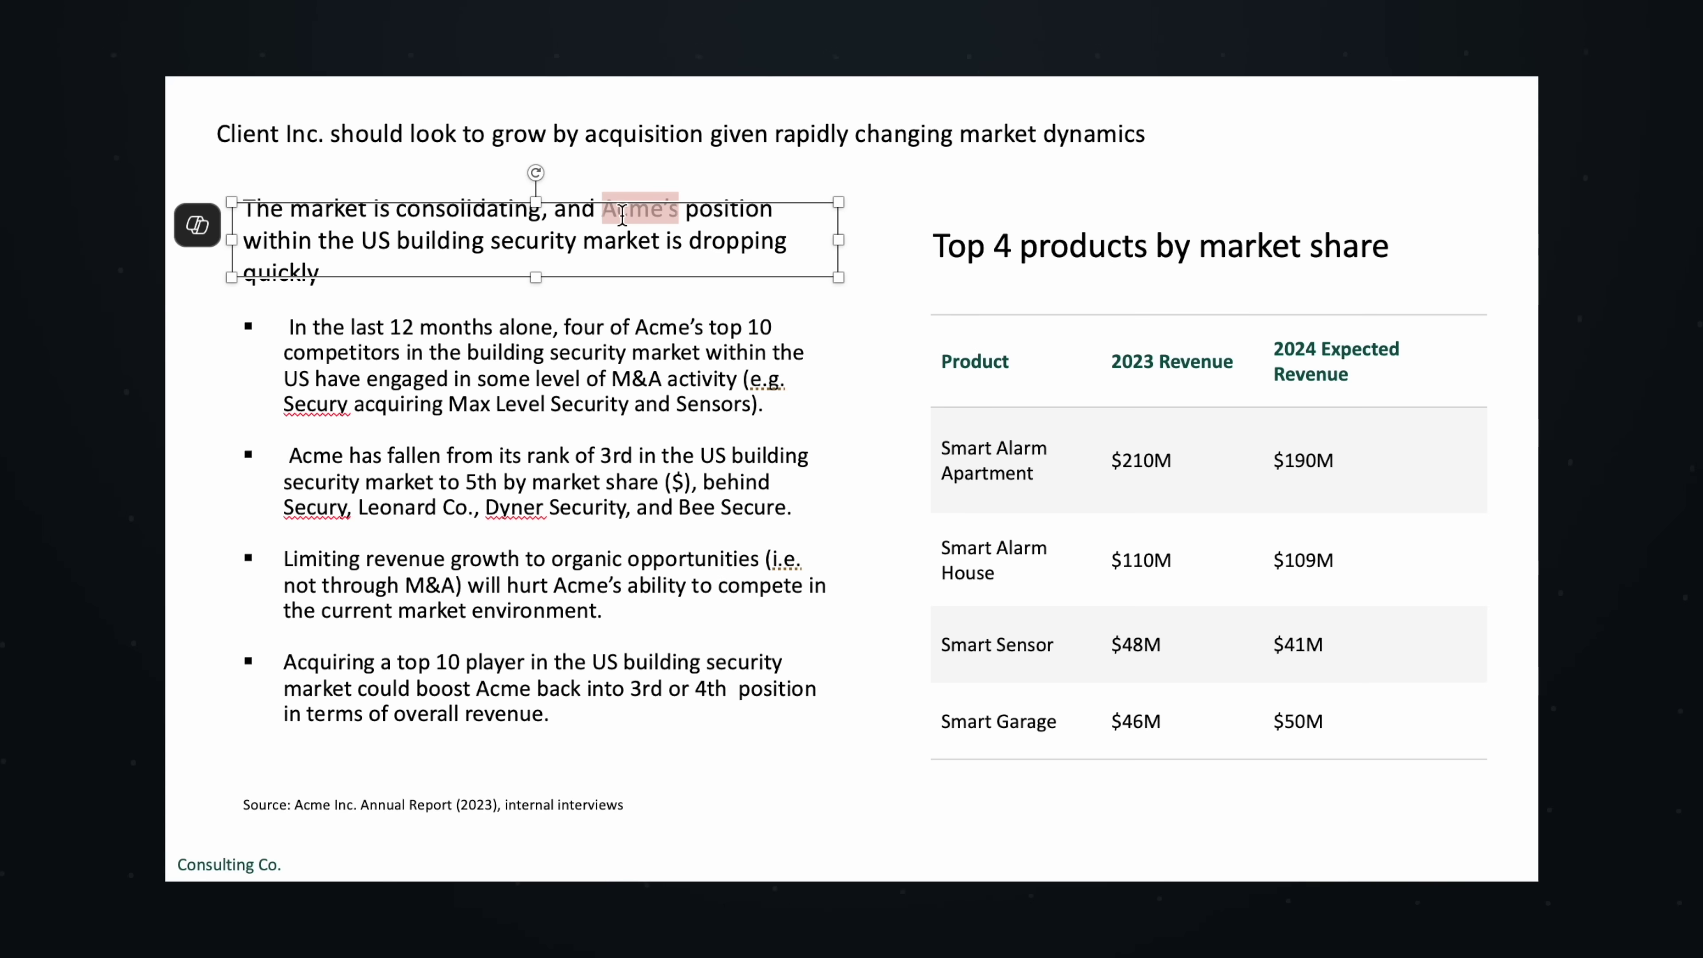
# - Replace 'Acme's' on the slide with 'Client's'
pyautogui.write("Client'")
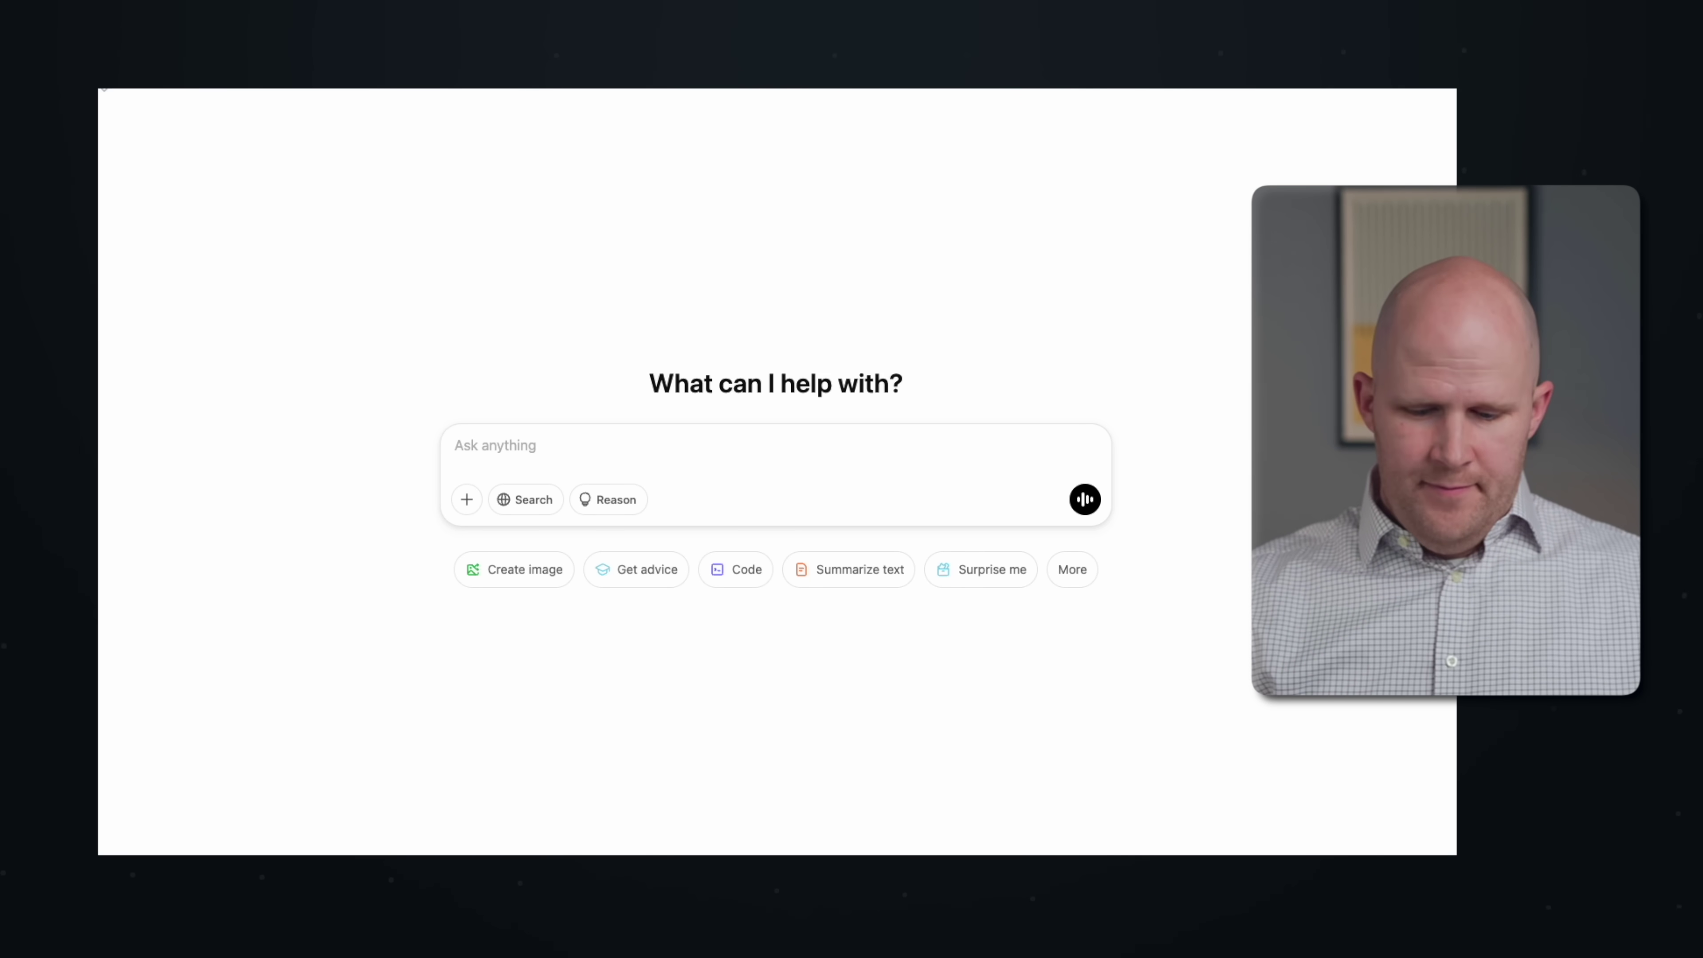
# - Send the prompt asking ChatGPT to play a finance-team member asking 2-3 hard questions per slide
pyautogui.write("My client is a fortune 500 company and their finance team is looking for a training on presentation design. They all have about 5-10 years of experience, and they're really good with numbers. I've uploaded my presentation and I would like you to act as if you are a member of this audience, and ask me tough questions based on the content shown in the deck. I will first tell you the slide number I'm presenting, then when I pause you ask me 2 to 3 hard questions.")
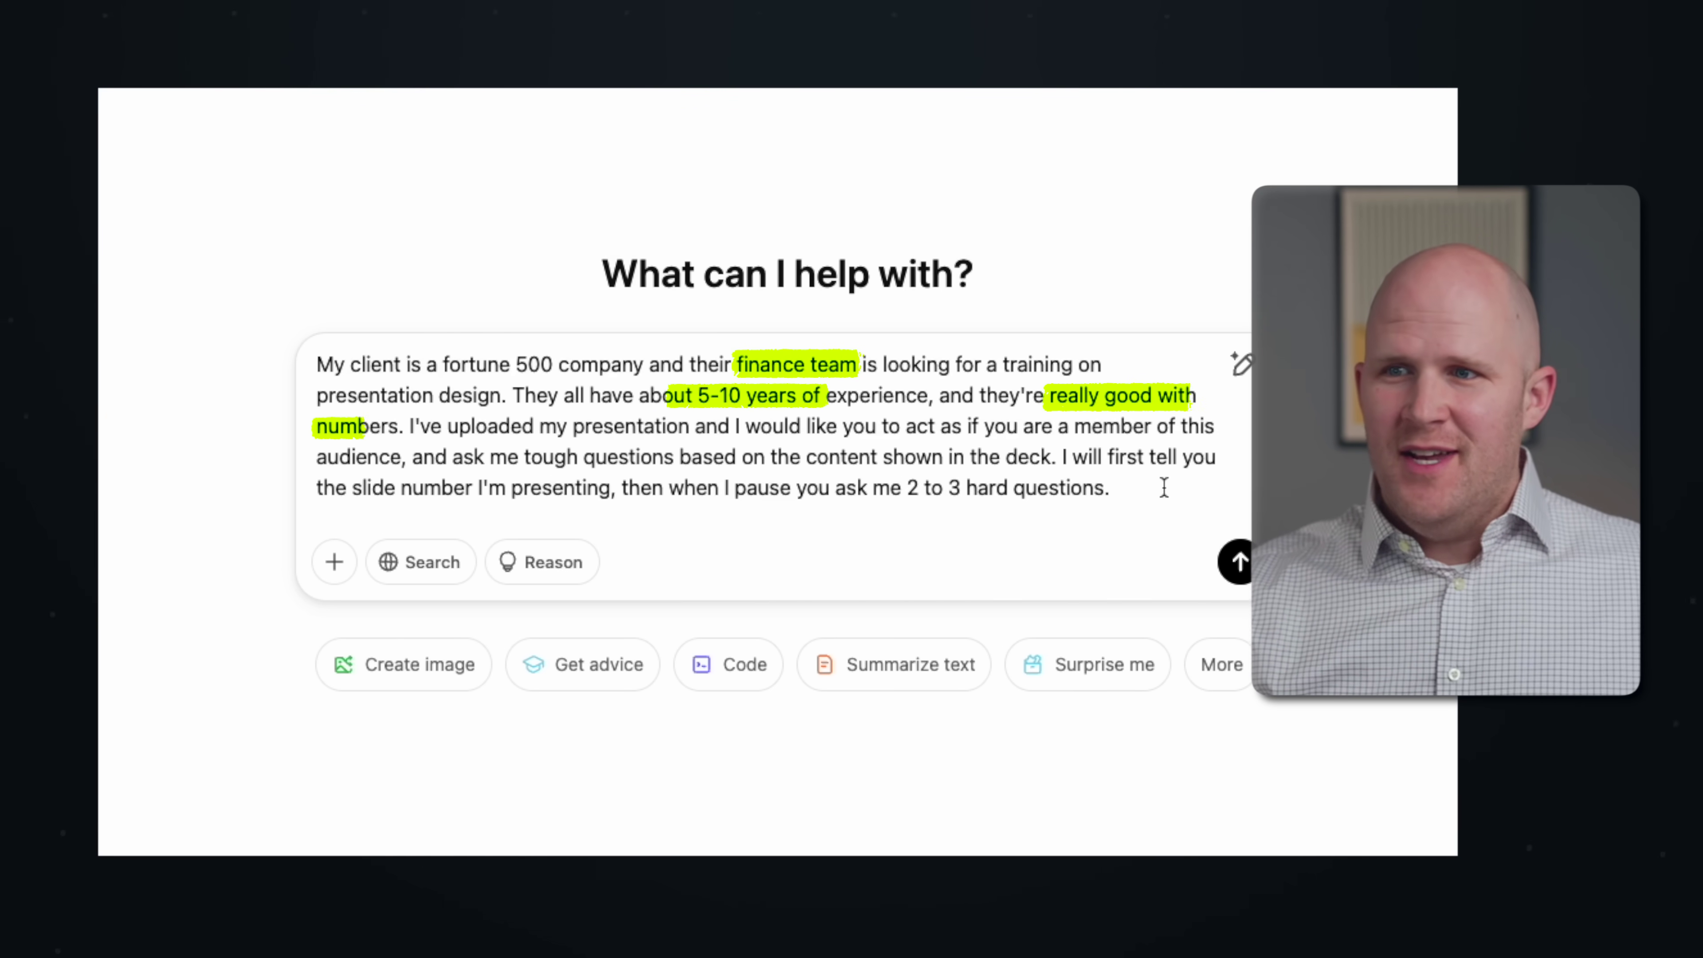
pyautogui.press('Return')
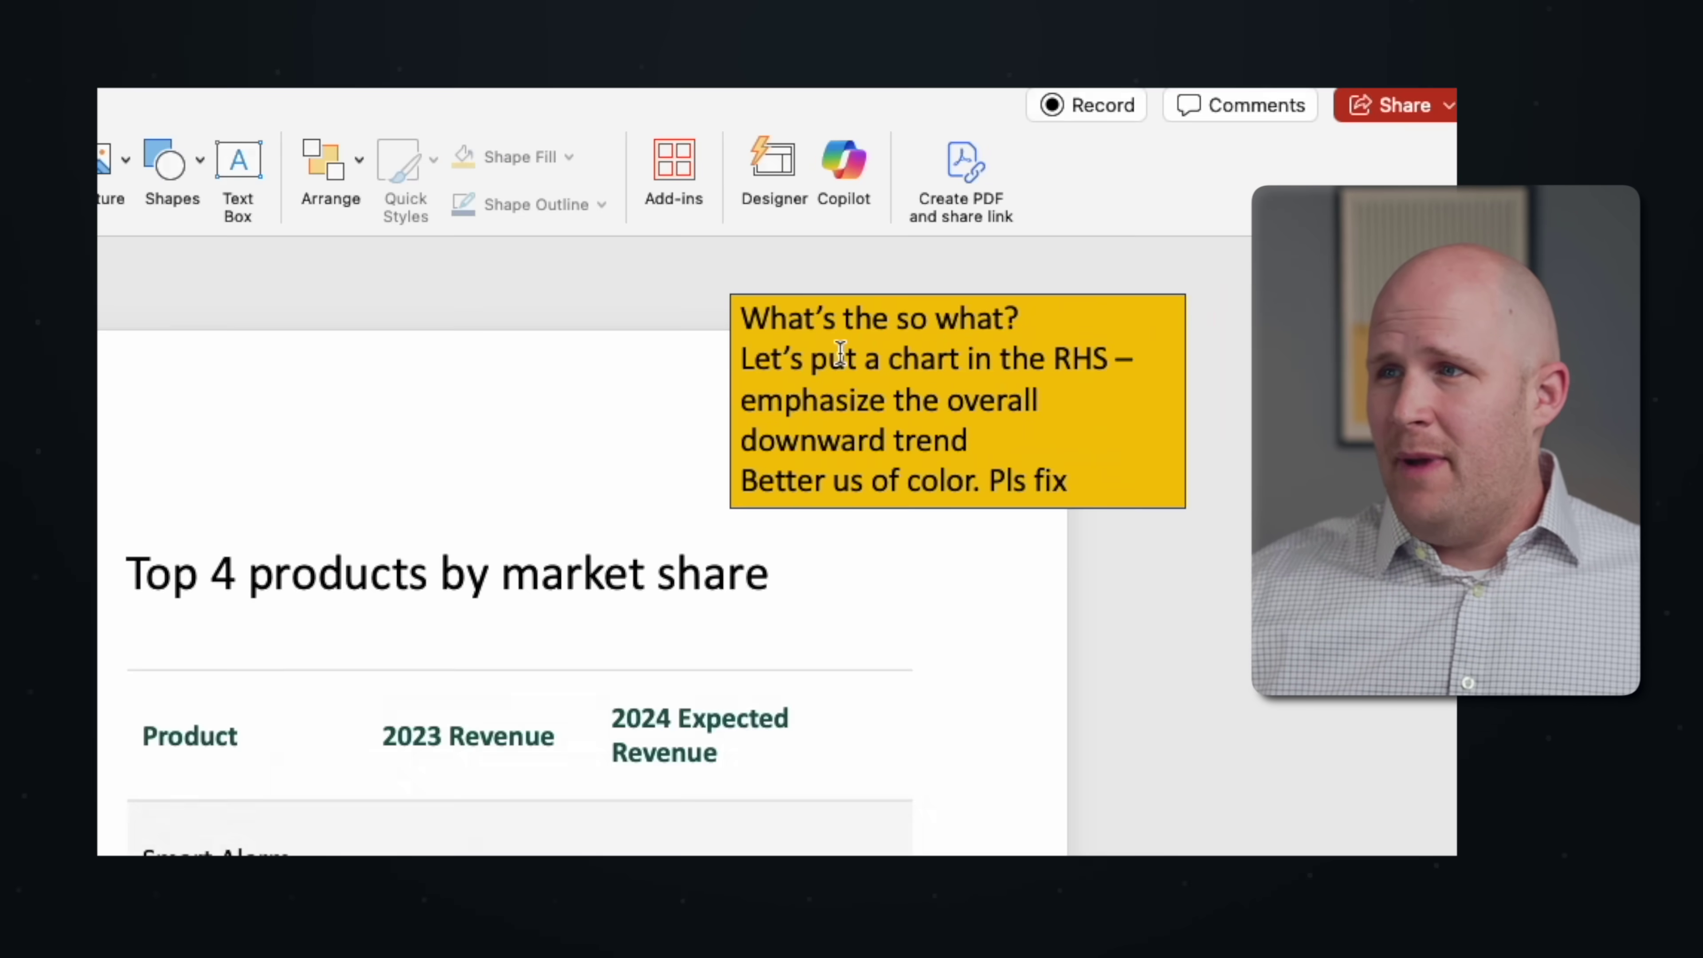
# - Correct the yellow manager comment so it reads 'Better use of color'
pyautogui.tripleClick(722, 347)
pyautogui.click(647, 381)
pyautogui.keyDown('shift'); pyautogui.click(847, 394); pyautogui.keyUp('shift')
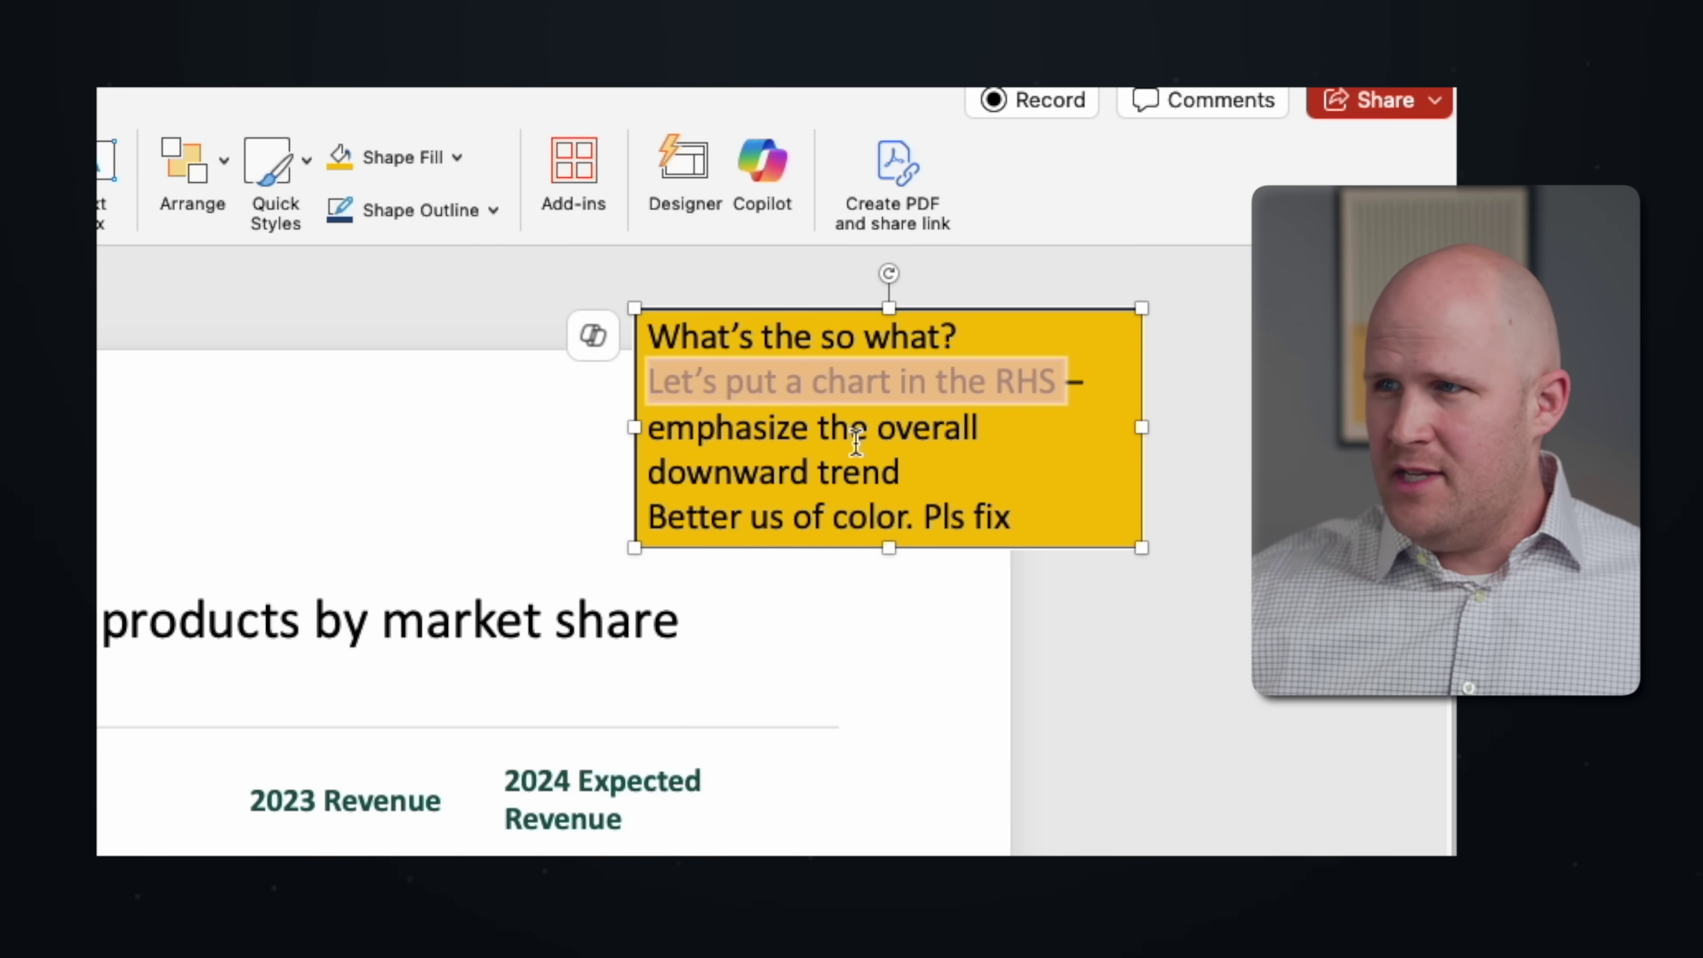
pyautogui.click(1019, 423)
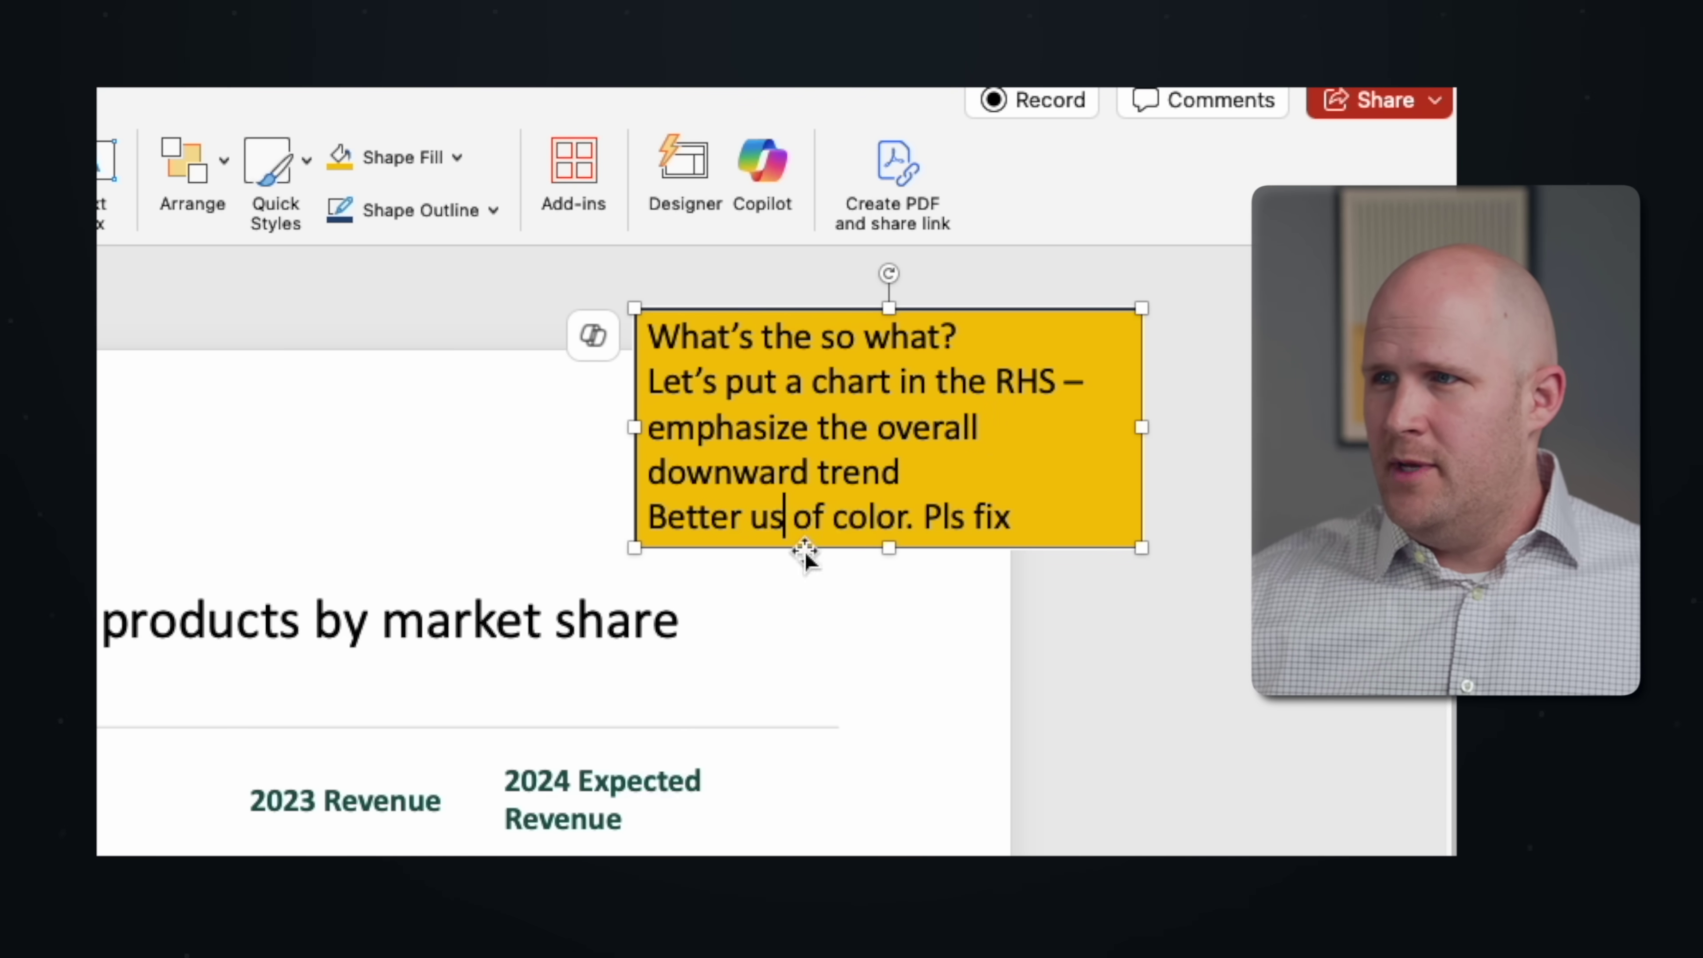
pyautogui.click(1039, 658)
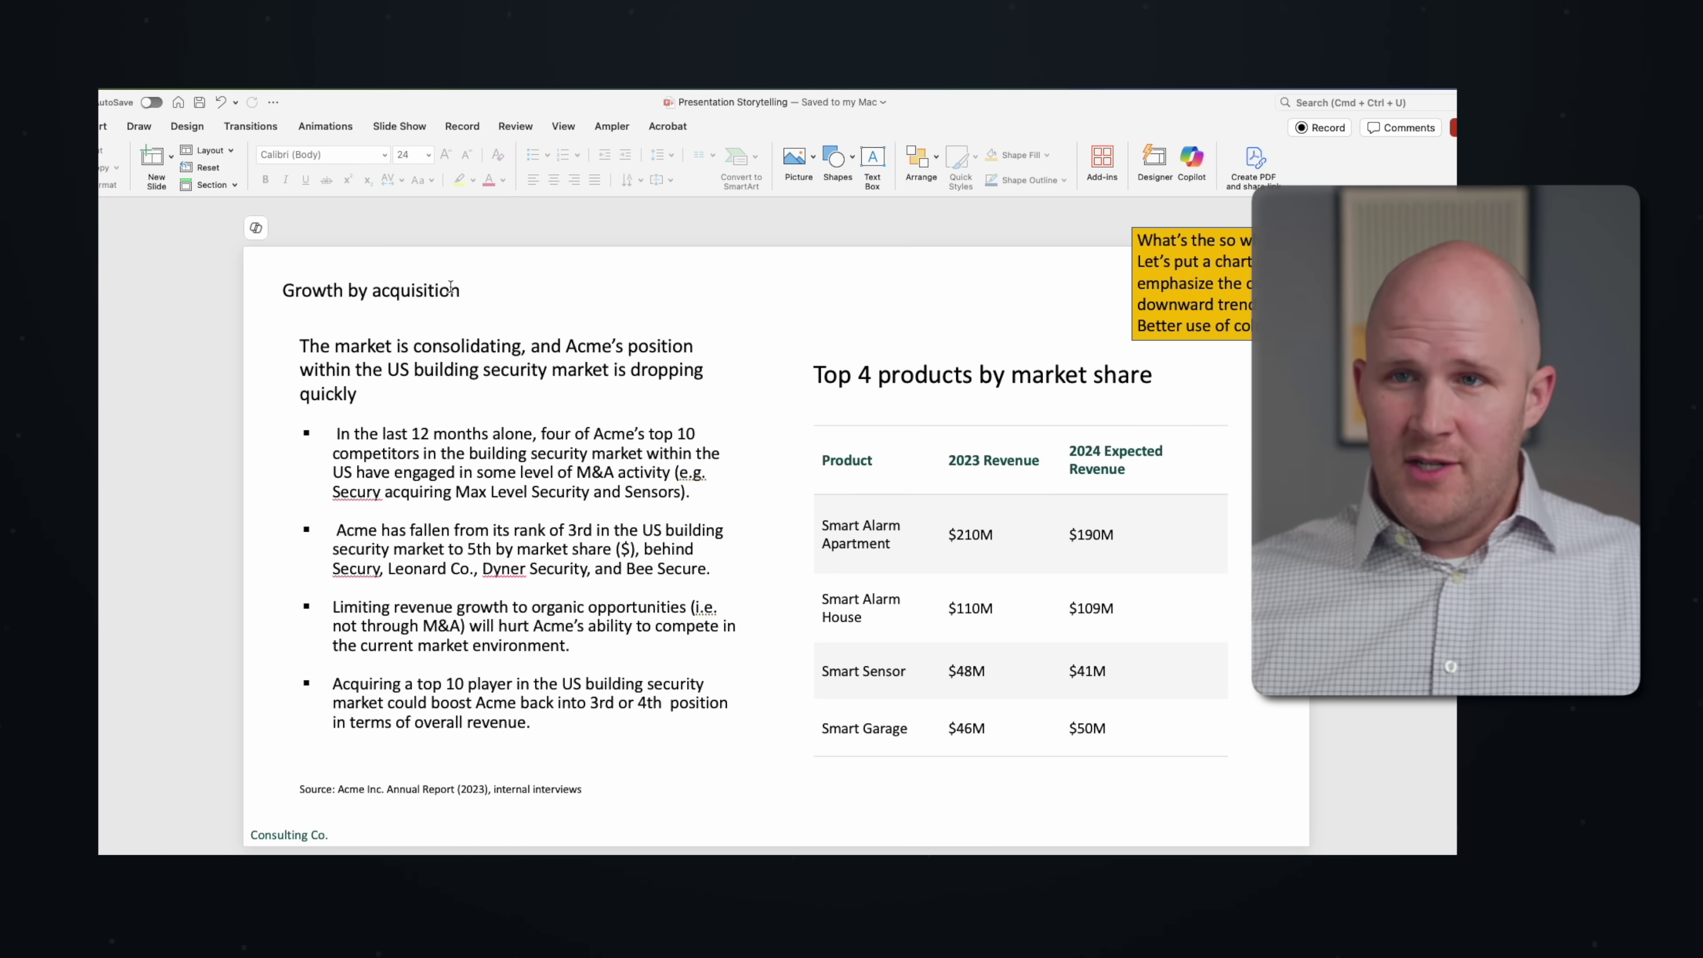
# - Screenshot the whole slide and drop it into the ChatGPT chat
pyautogui.press('super+shift+4')
pyautogui.moveTo(230, 209); pyautogui.dragTo(1409, 857)
pyautogui.moveTo(1408, 835); pyautogui.dragTo(646, 426)
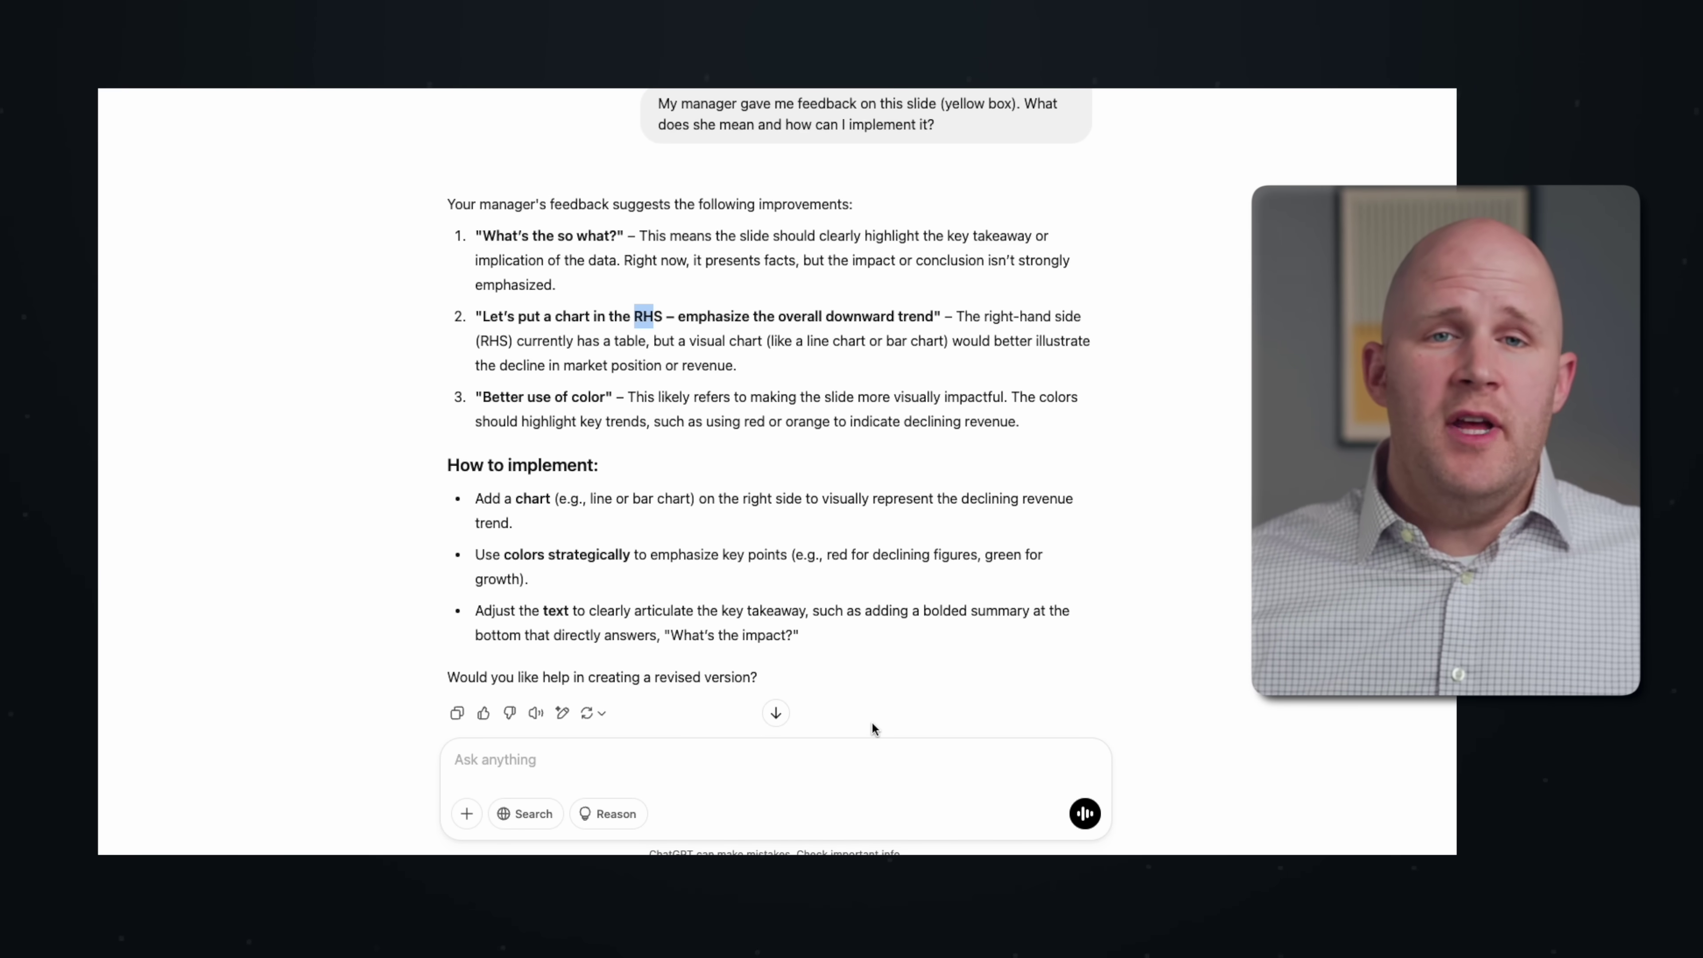
# - Ask 'Can you give me detailed feedback on what I should?' and scroll through the breakdown
pyautogui.click(840, 754)
pyautogui.write('Can you give me detailed feedback on what I should?')
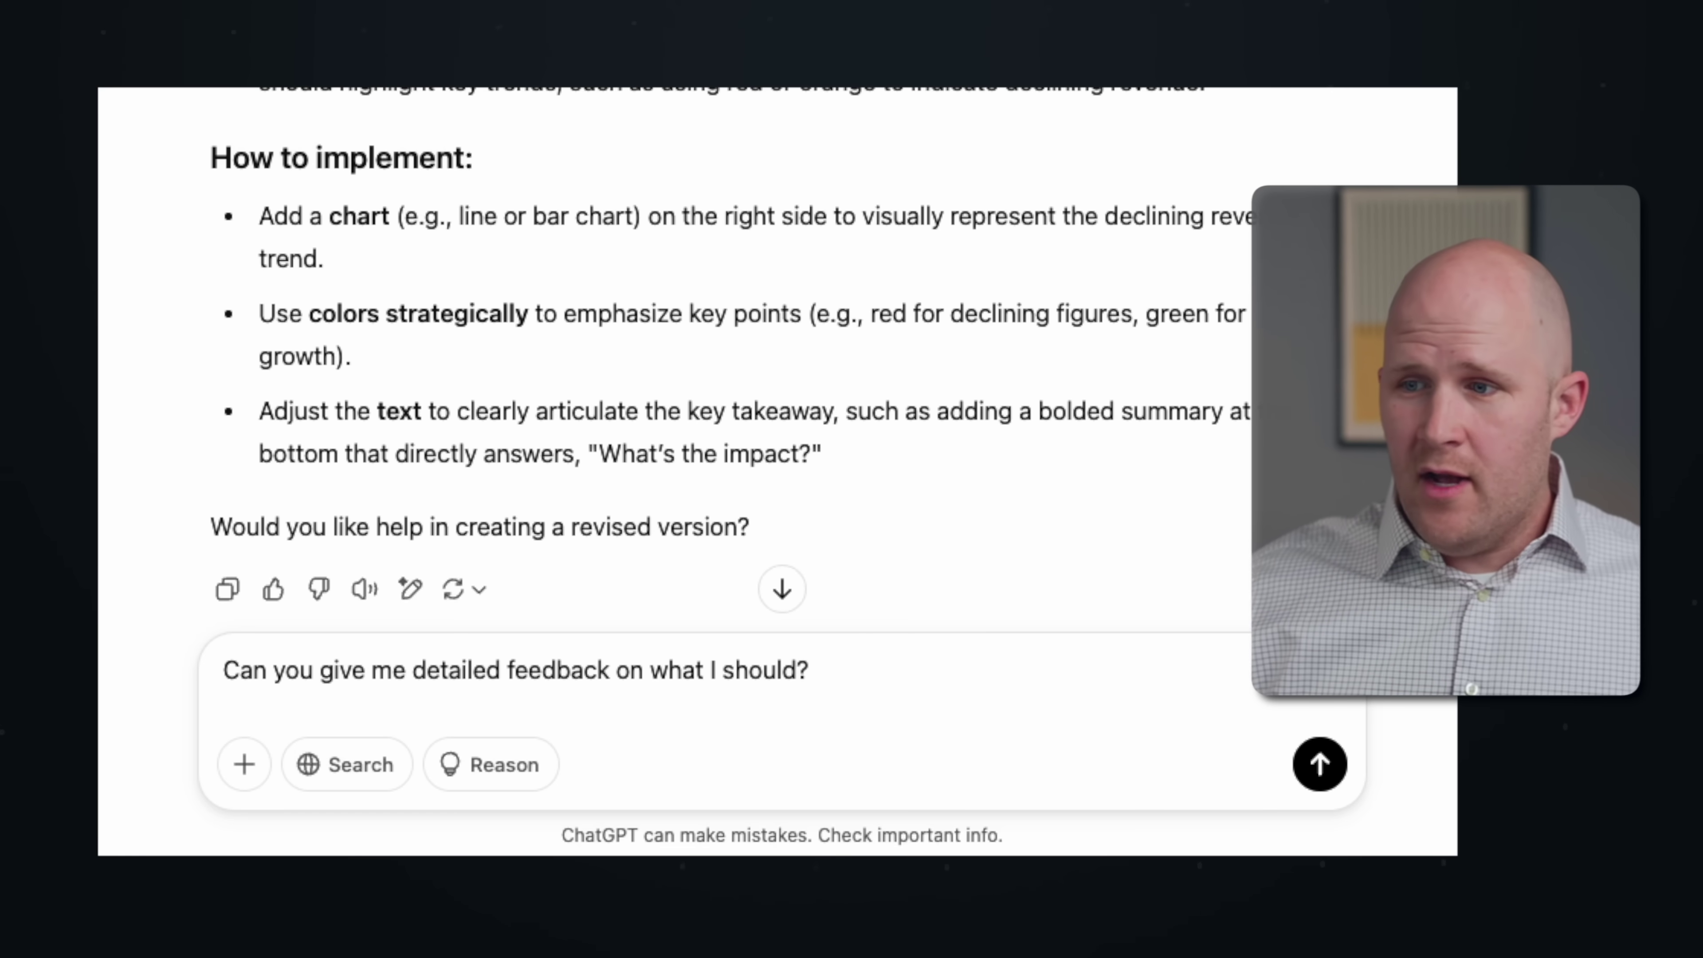
pyautogui.press('Return')
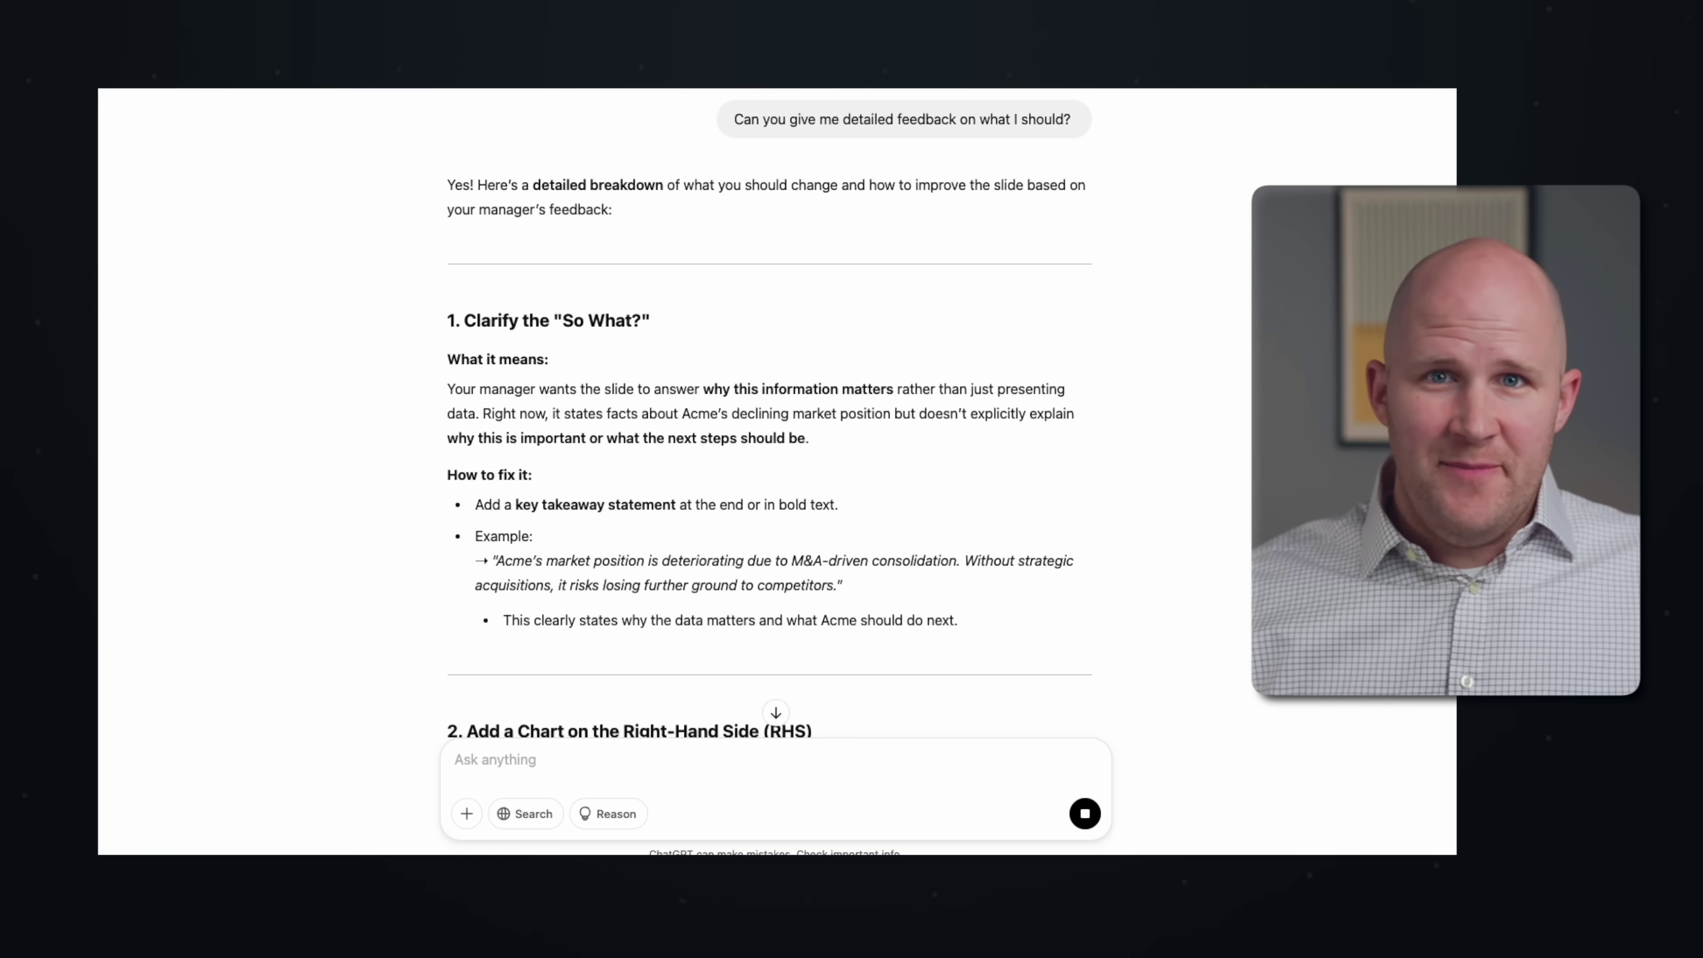
pyautogui.scroll(-10, 878, 491)
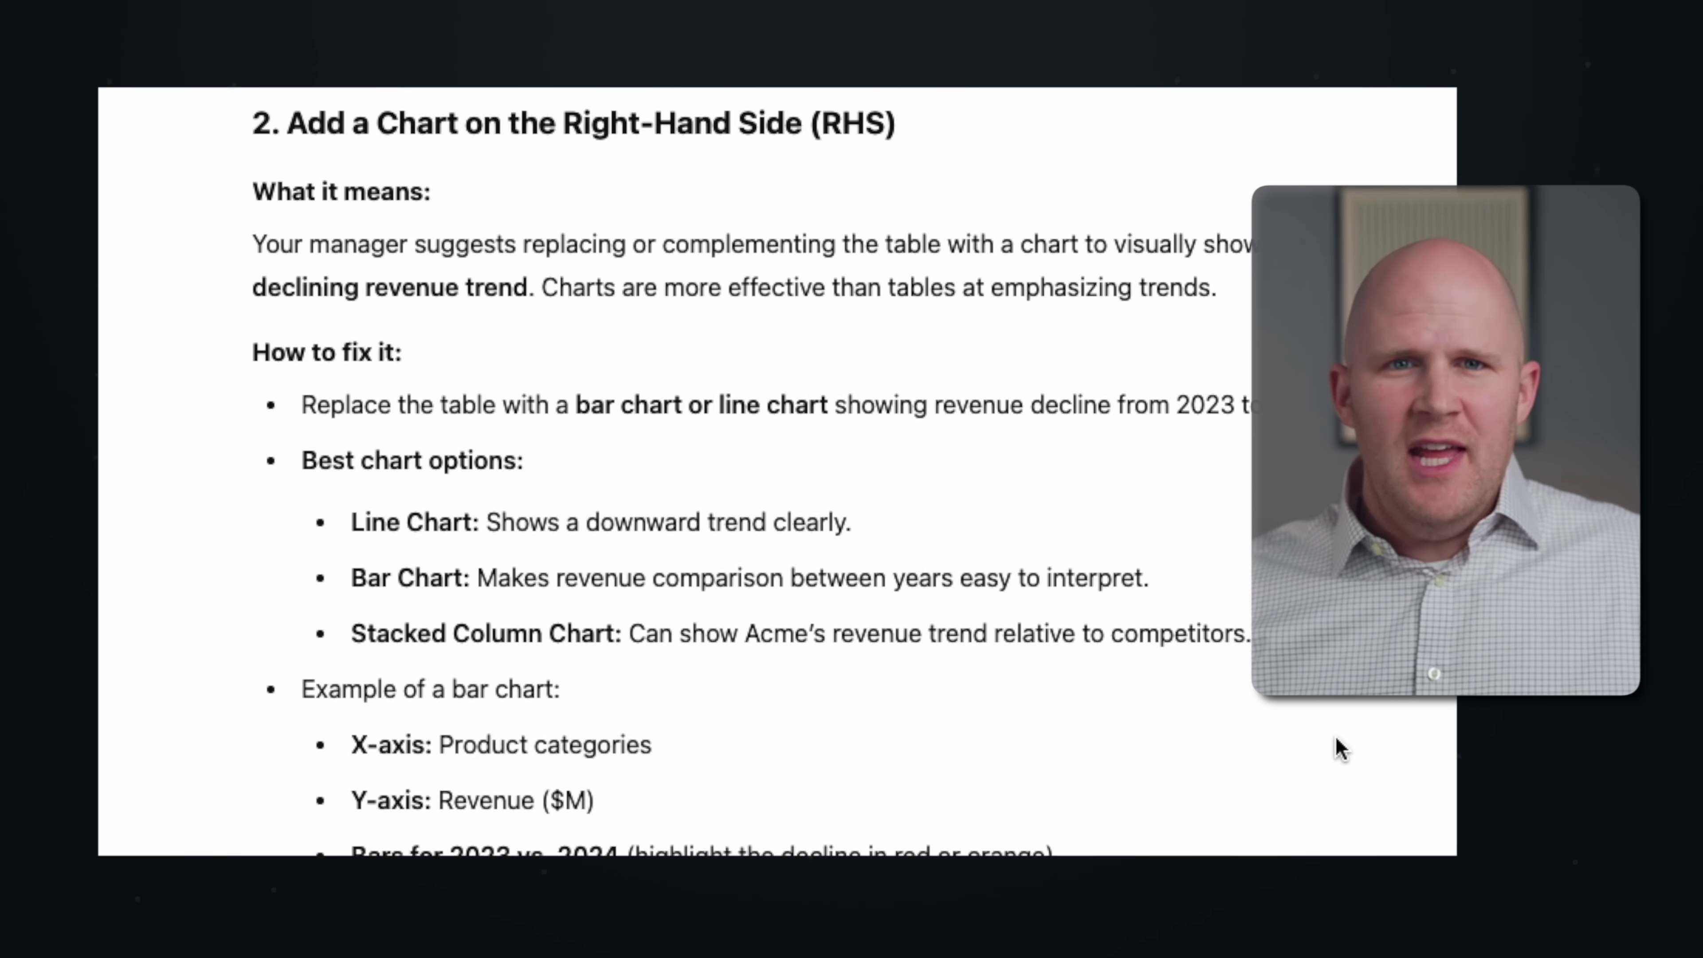
pyautogui.scroll(-4, 1338, 748)
pyautogui.scroll(-3, 738, 483)
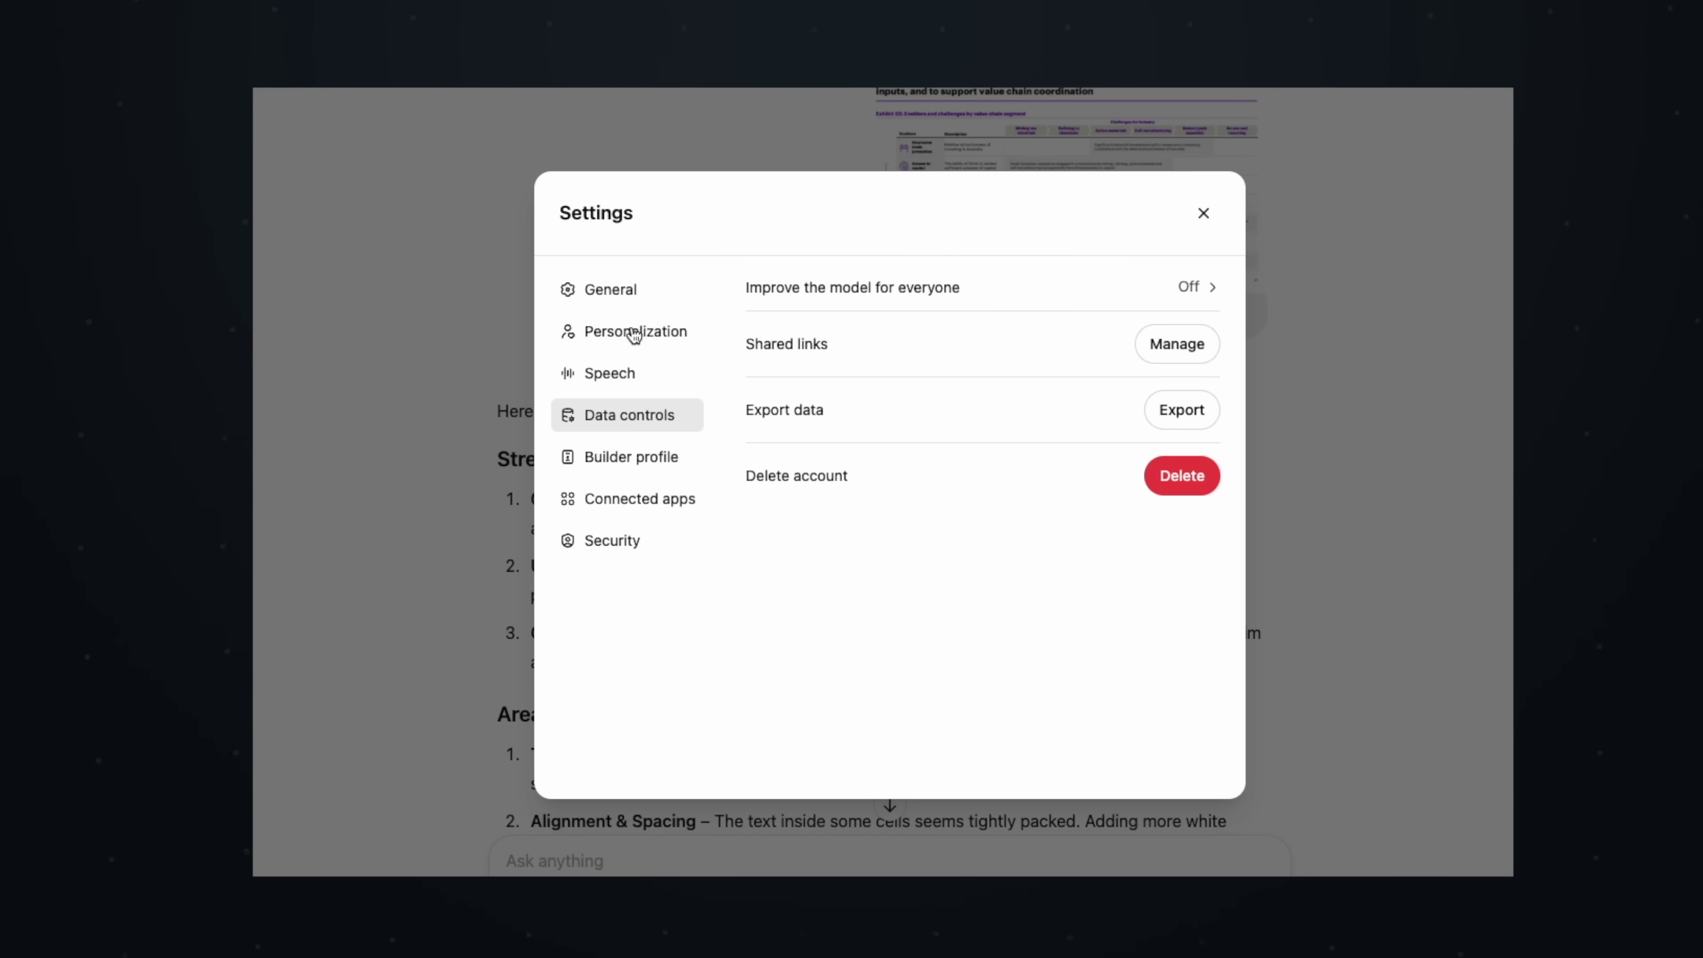
pyautogui.click(634, 336)
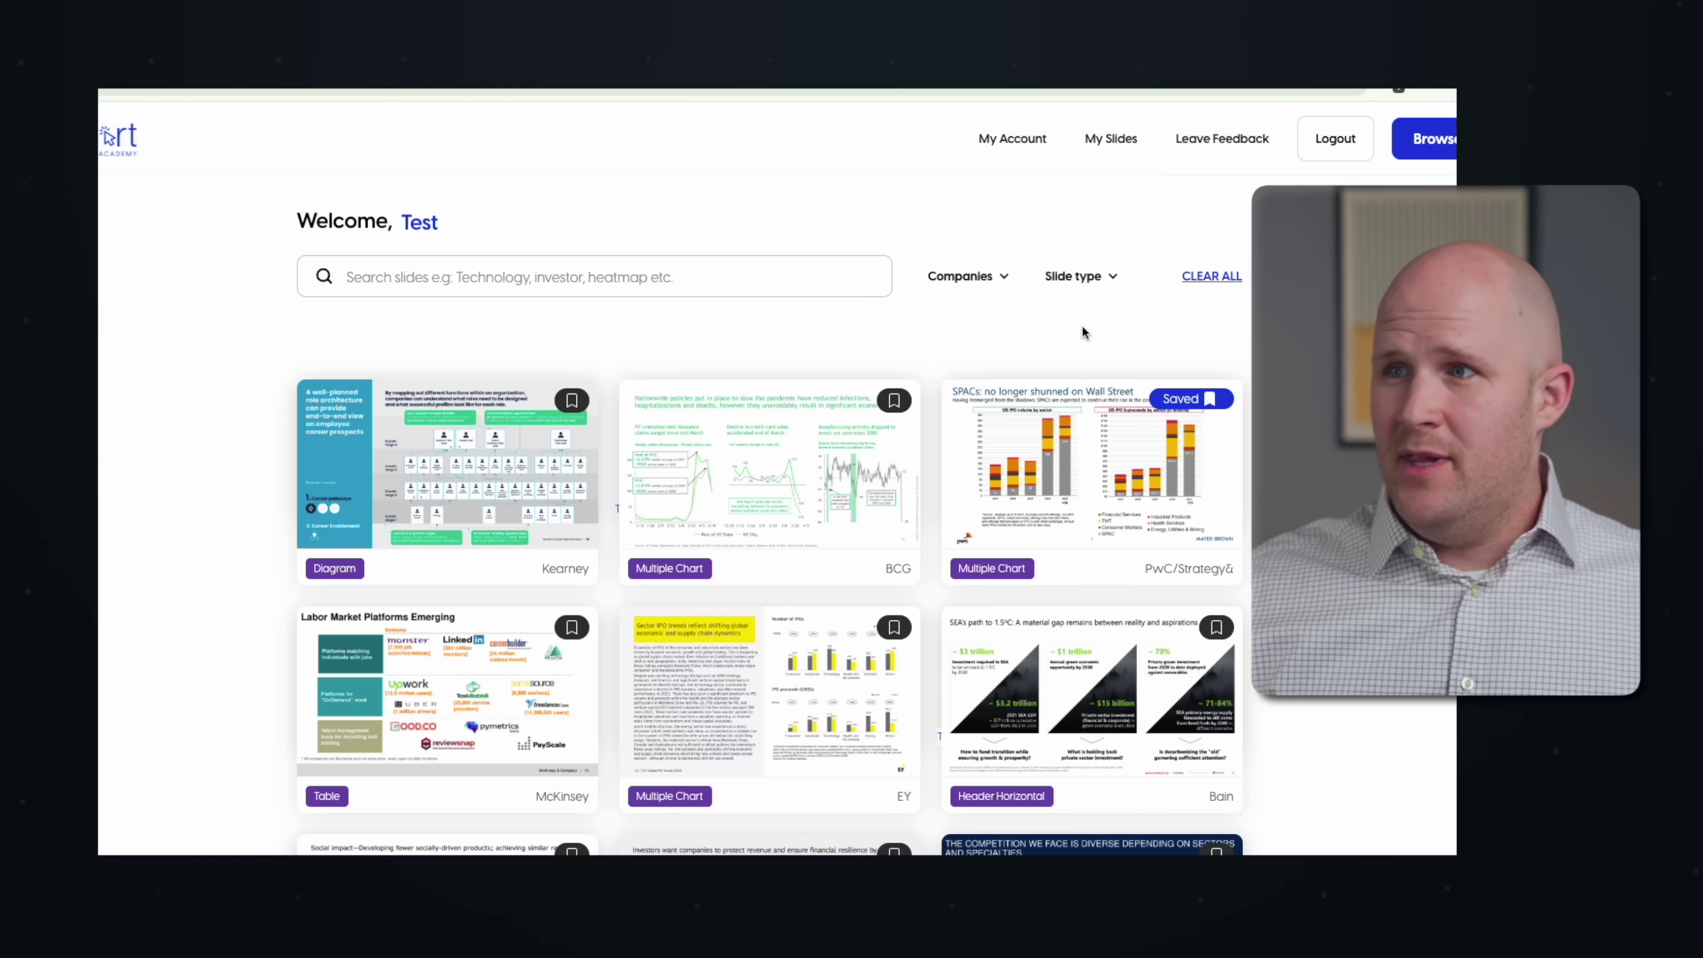
pyautogui.click(1080, 274)
# - Filter slides to Accenture, search 'chevron', and open the impact thesis slide's details
pyautogui.click(969, 274)
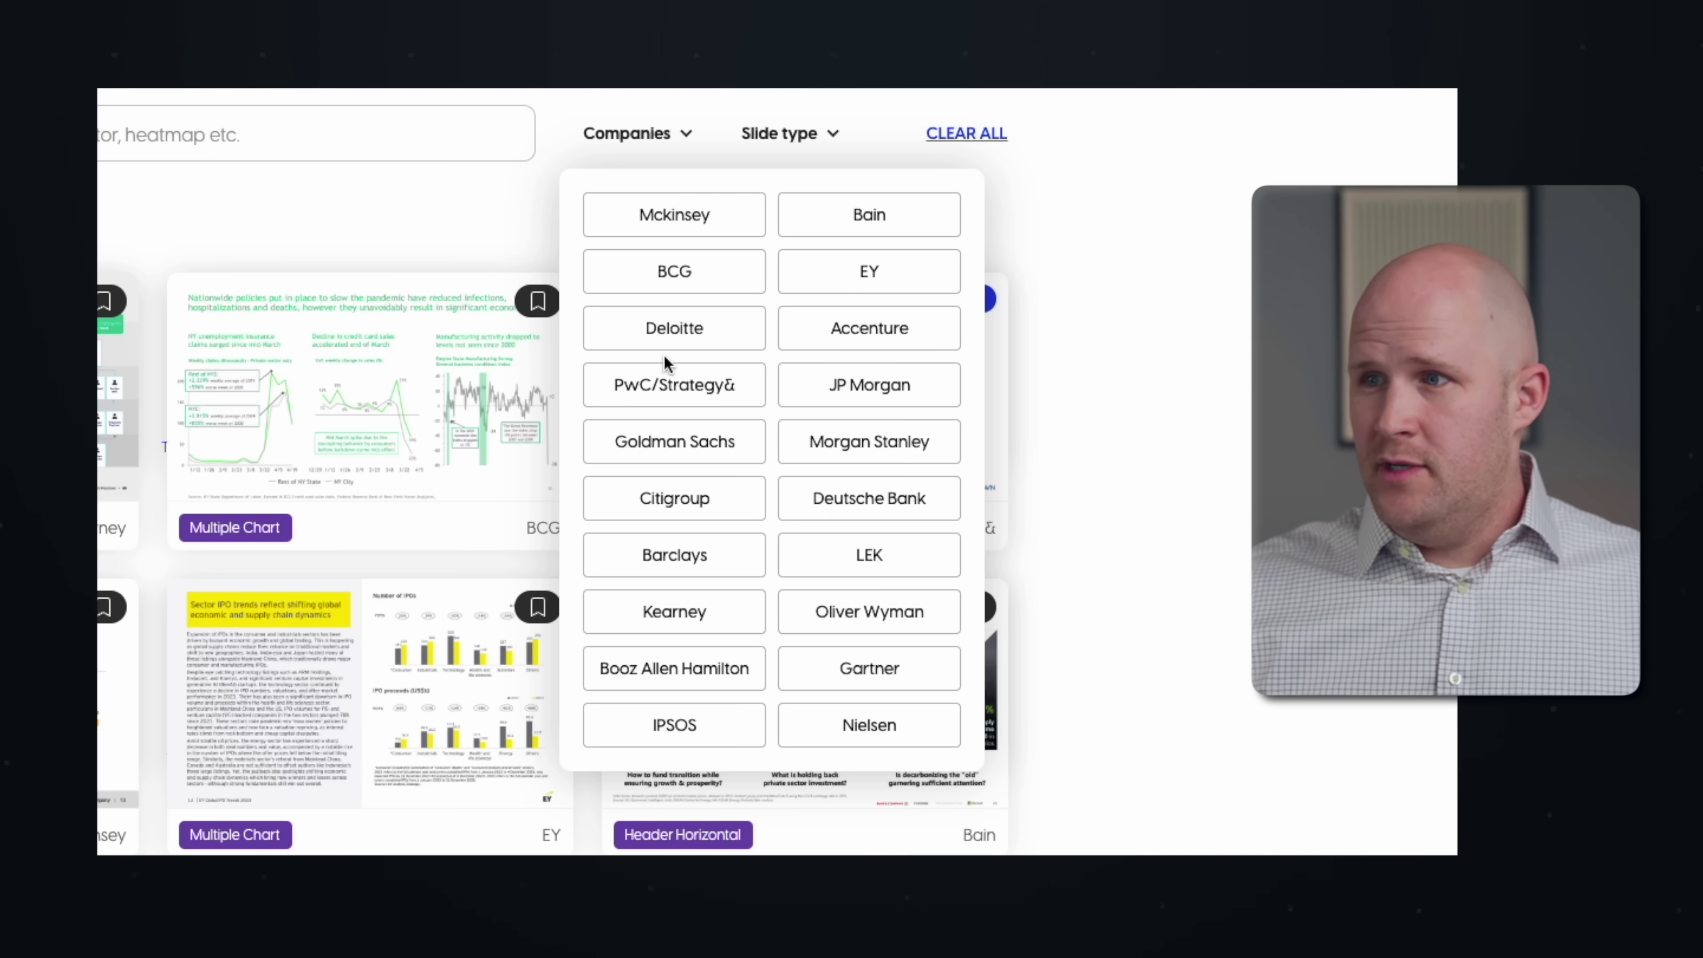
pyautogui.click(866, 331)
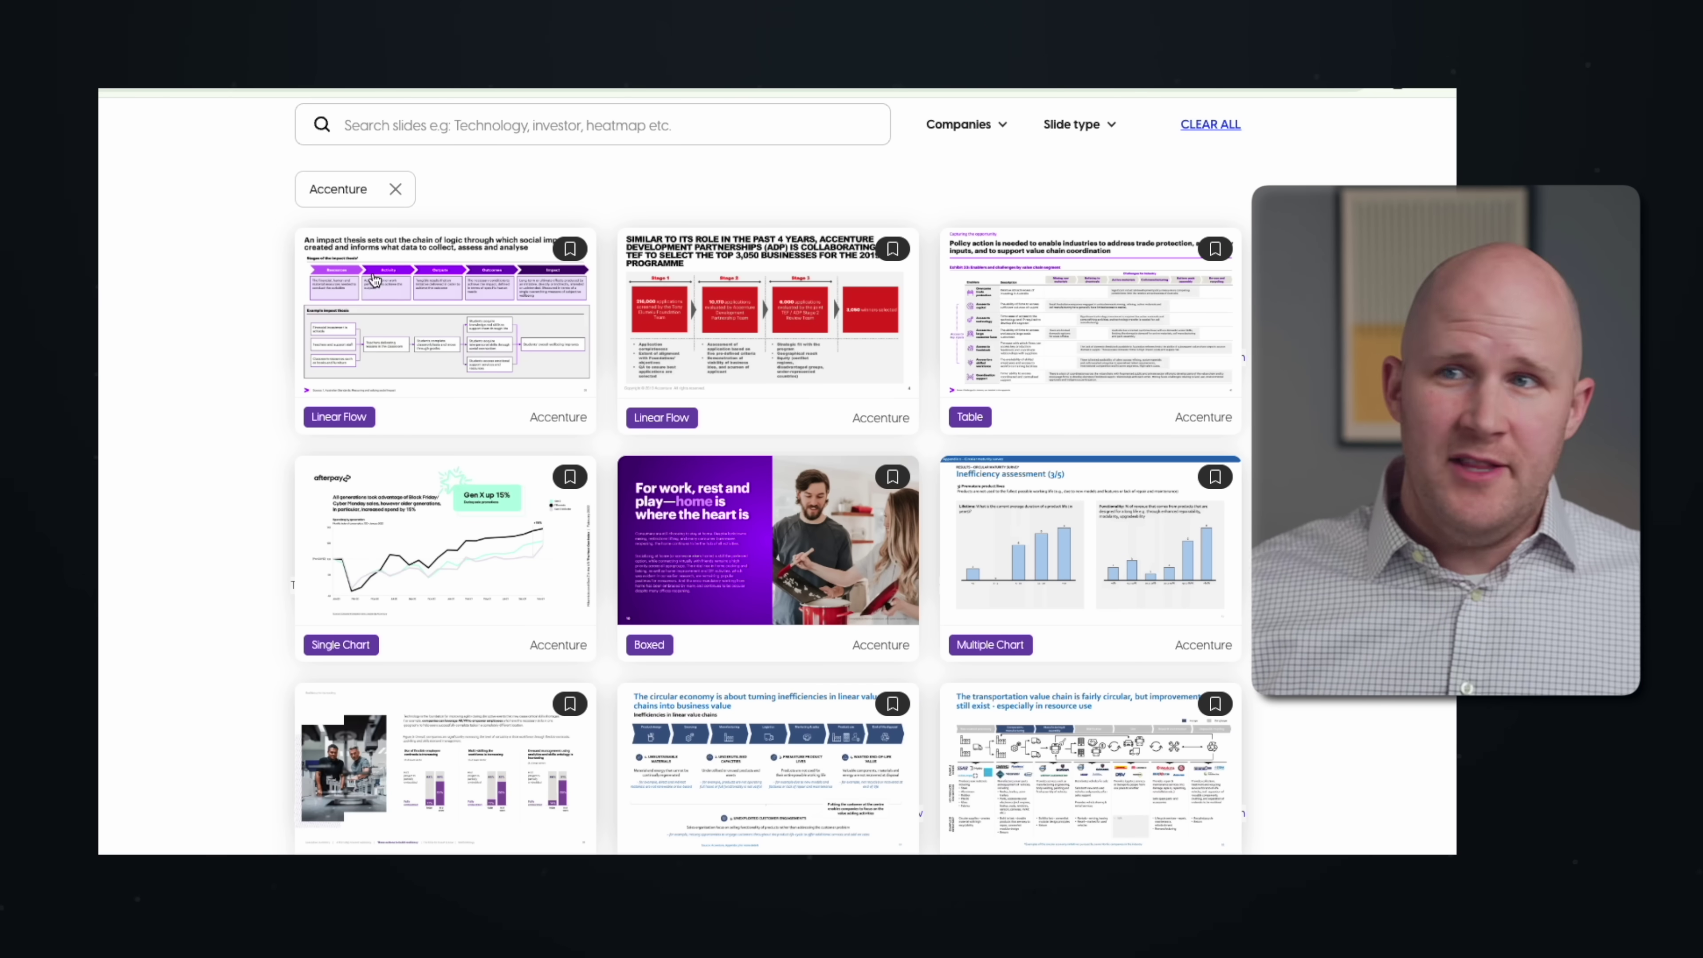
pyautogui.click(484, 128)
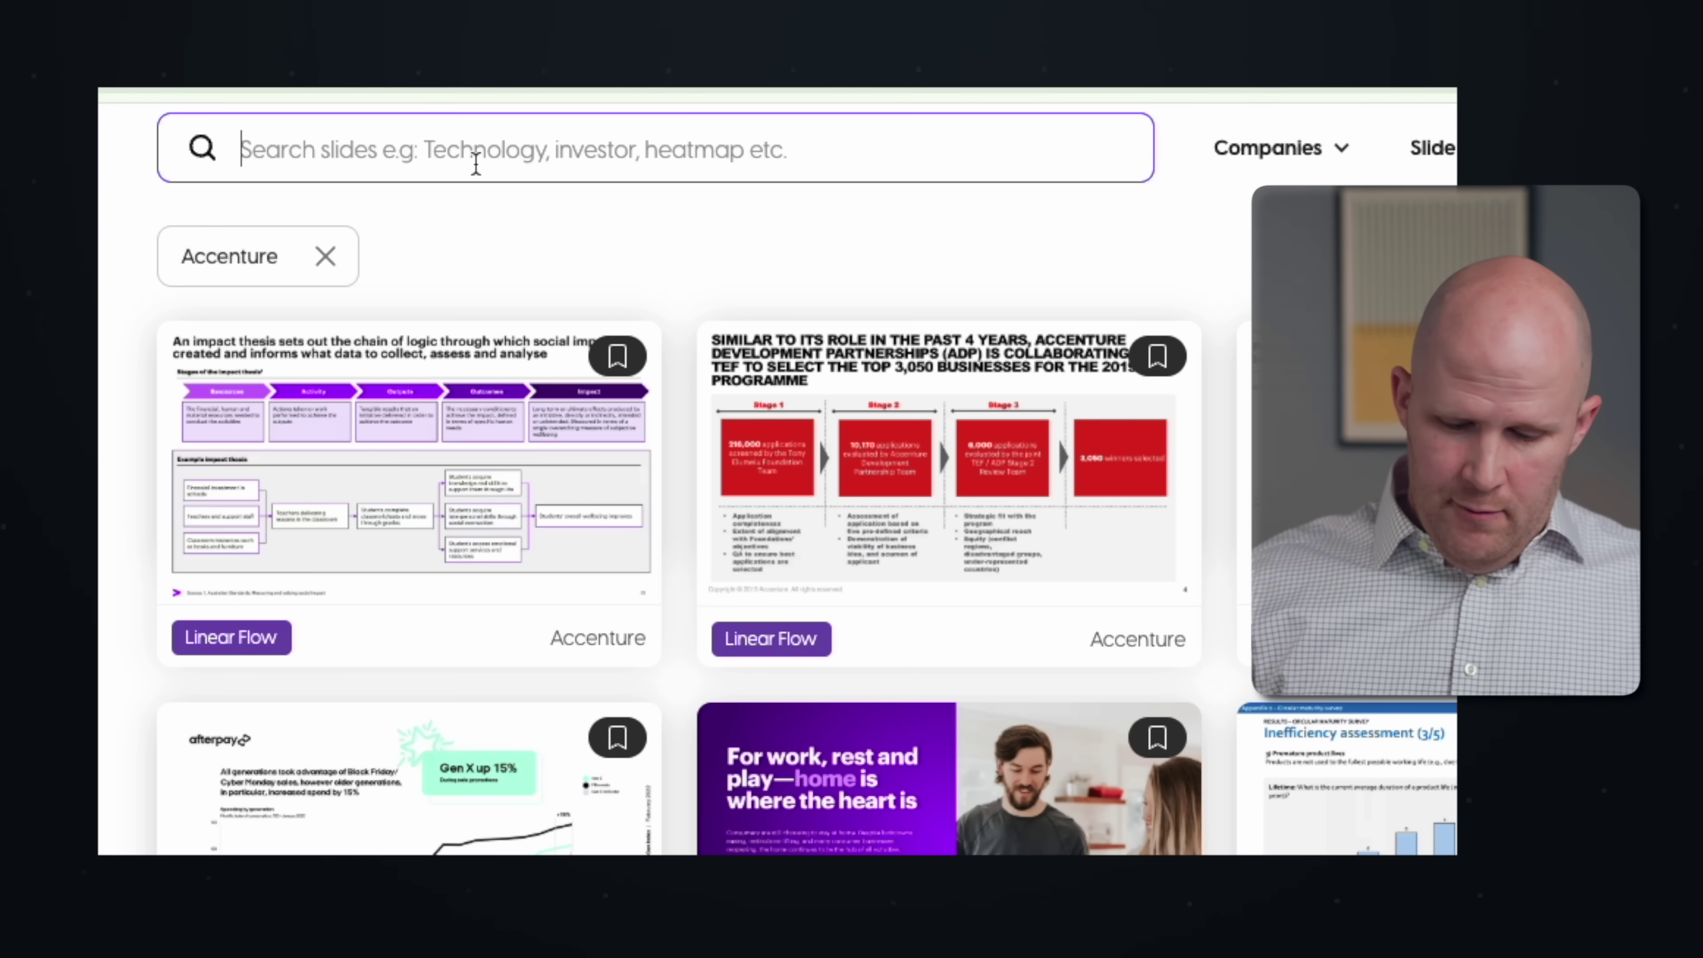
pyautogui.write('chevron')
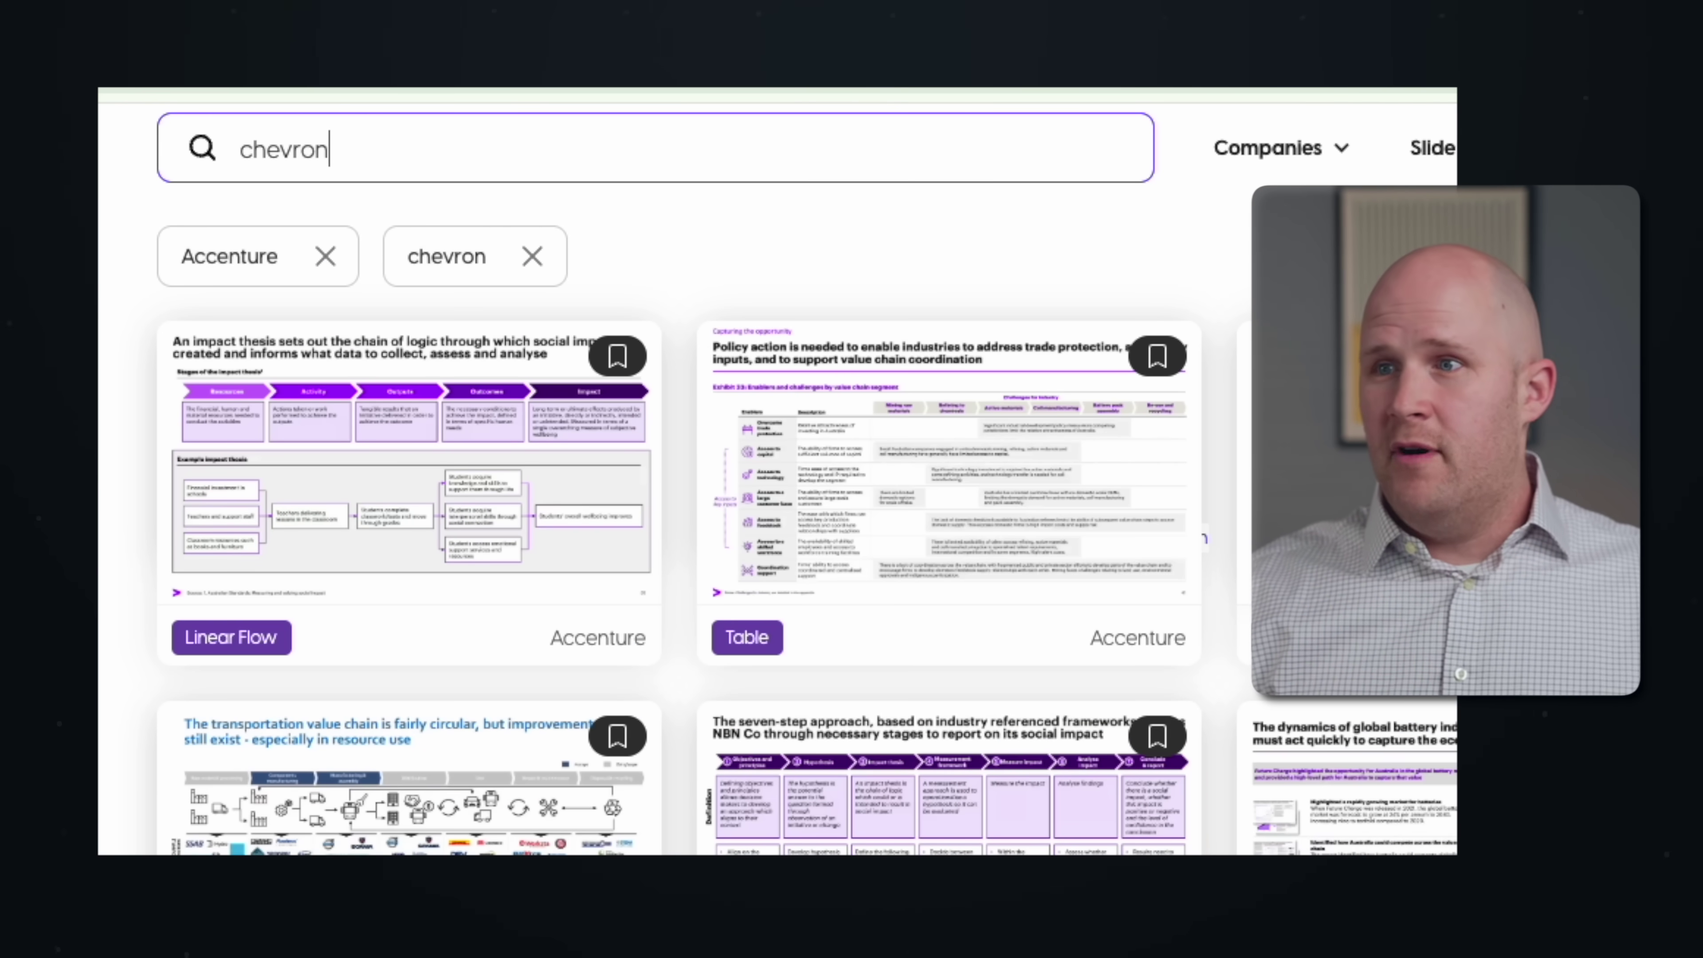
pyautogui.scroll(-10, 468, 783)
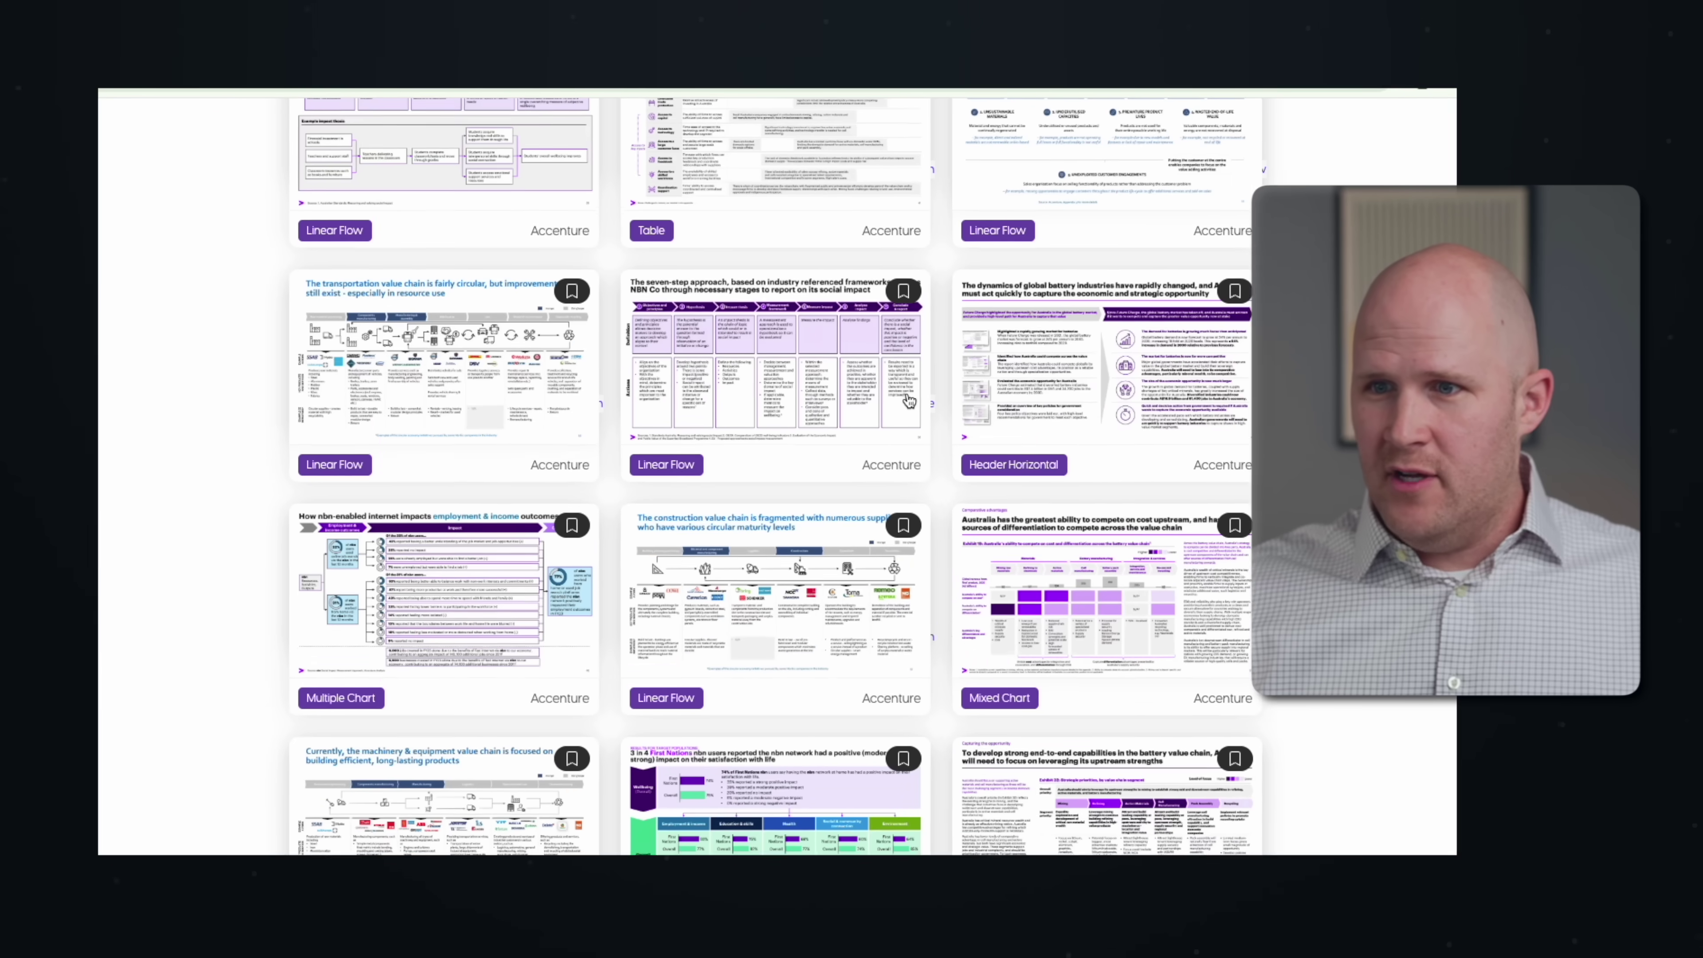
pyautogui.scroll(5, 850, 543)
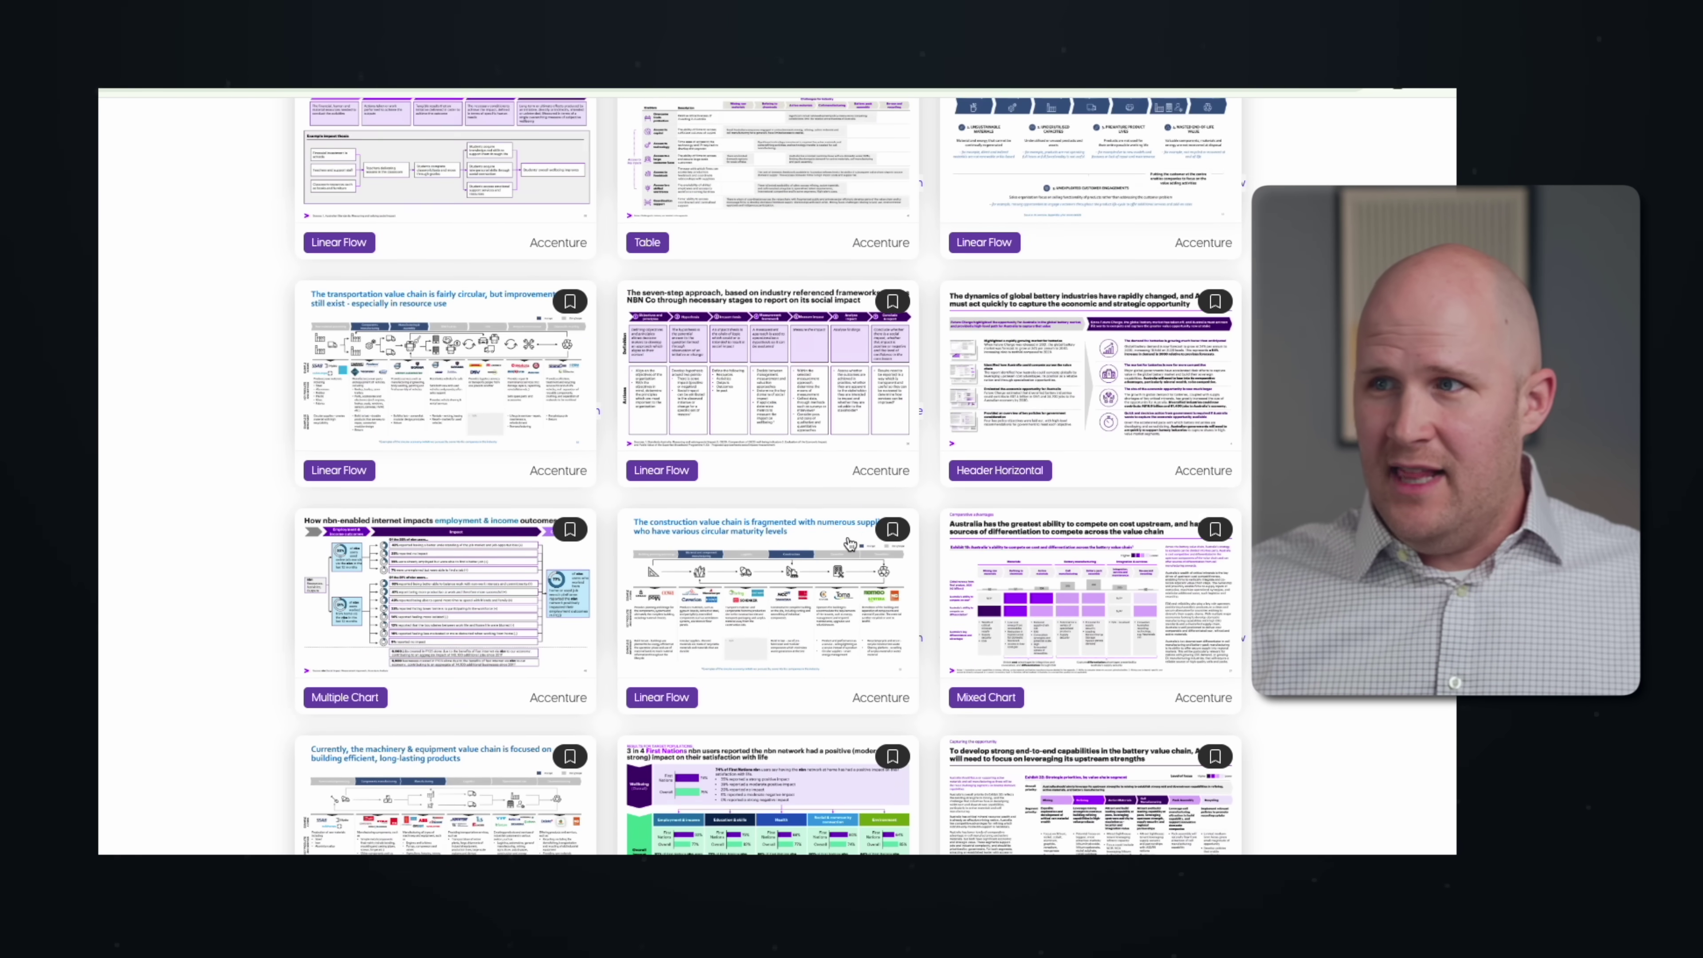
pyautogui.click(440, 330)
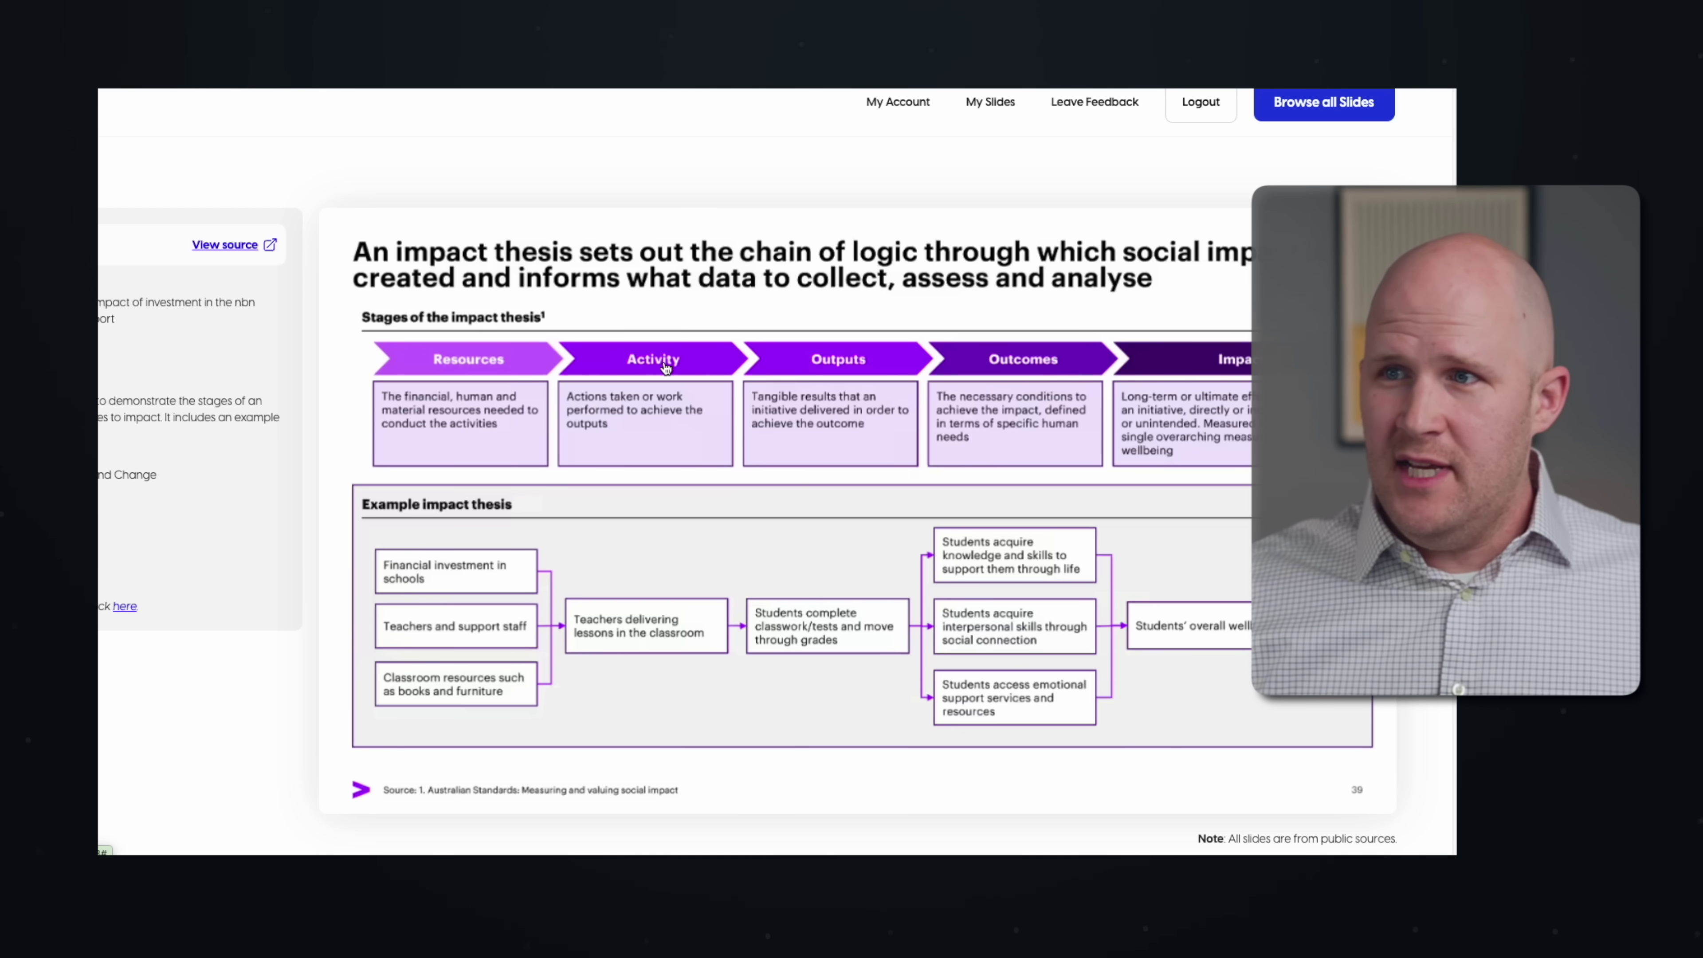
pyautogui.scroll(-1, 665, 366)
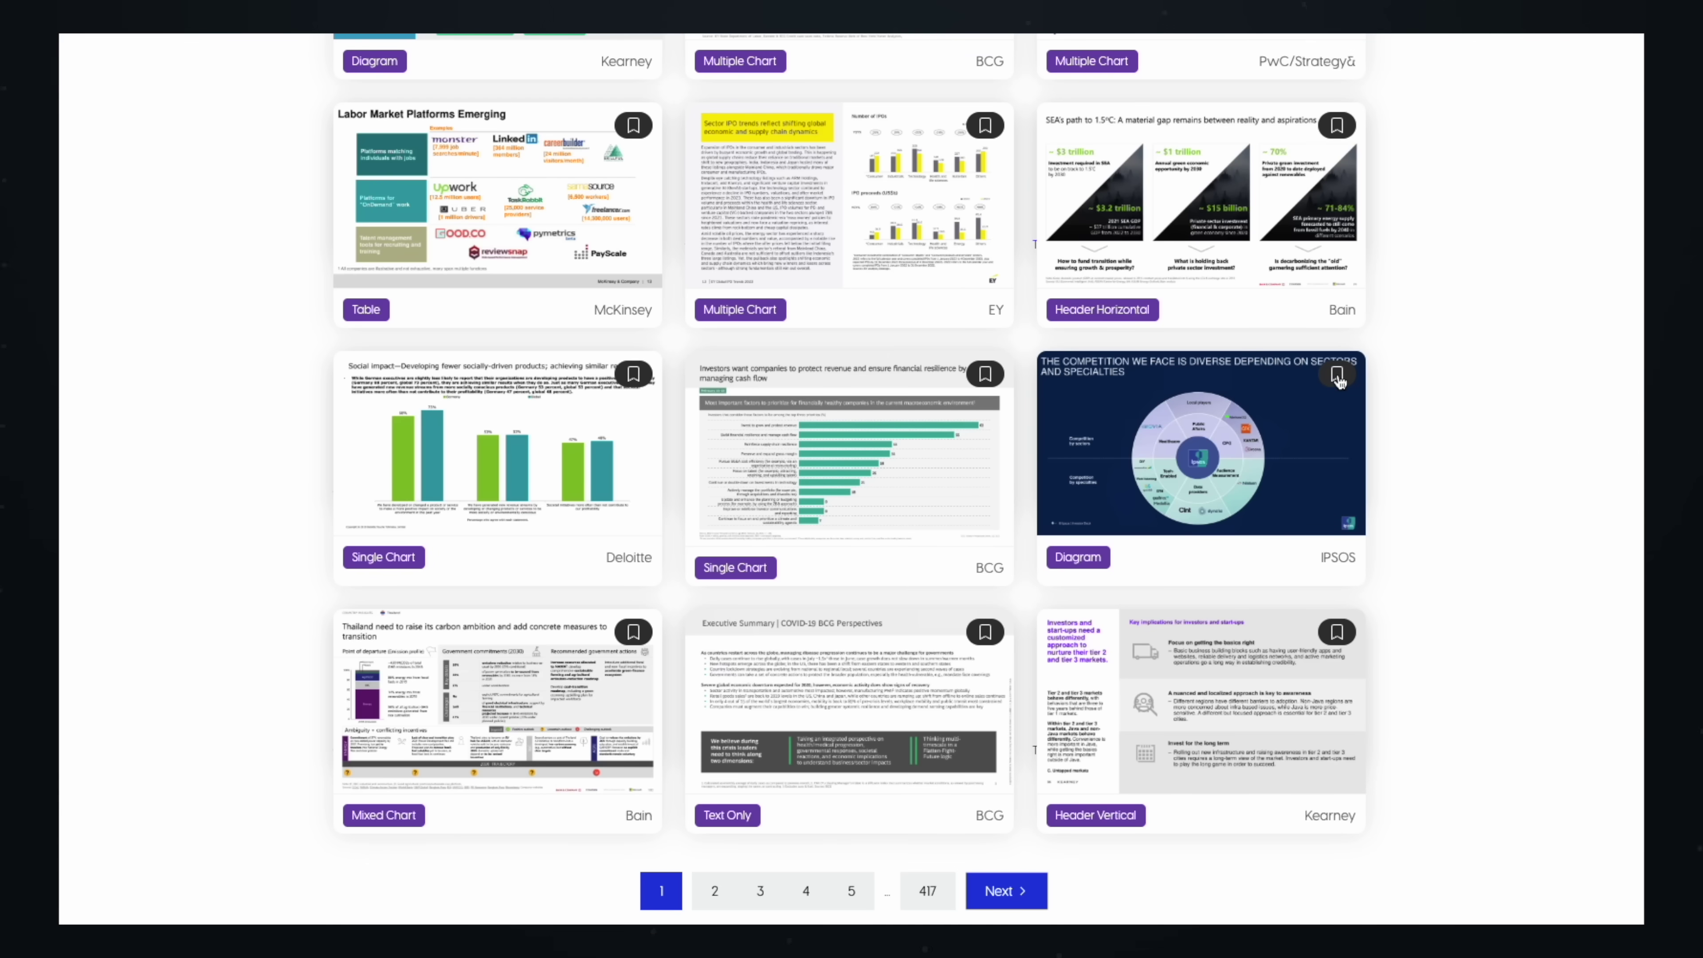
# - Bookmark the IPSOS competition and Kearney investors slides, then view the My Slides saved collection
pyautogui.click(1337, 376)
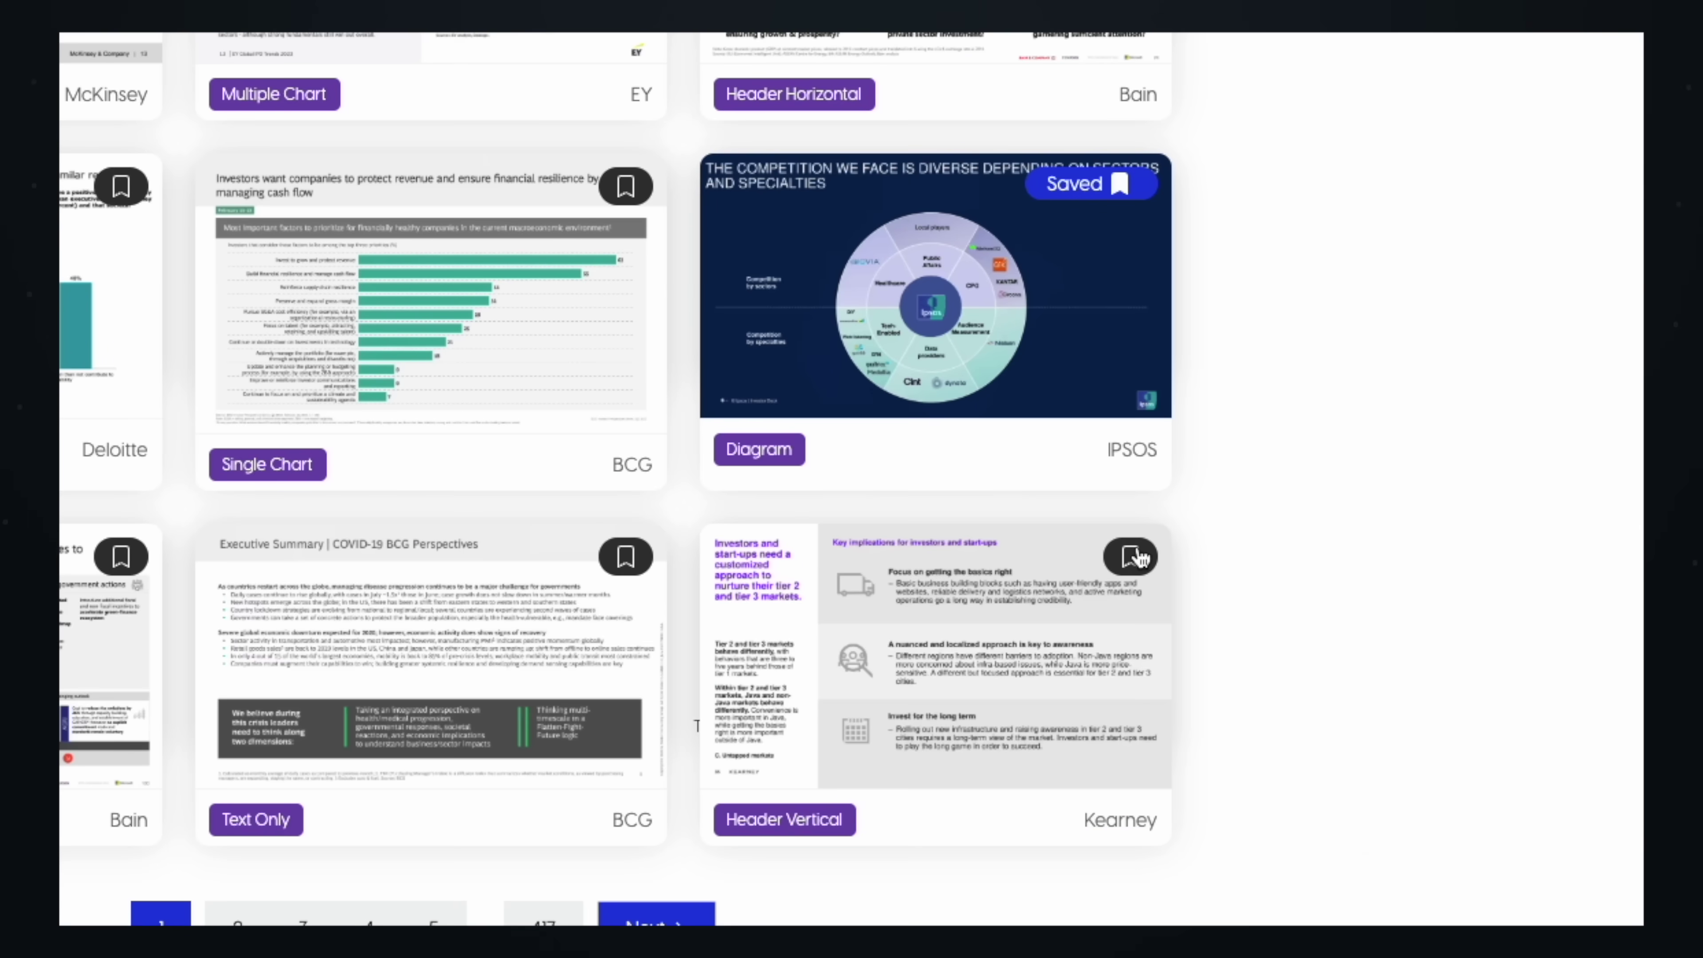
pyautogui.click(1134, 556)
pyautogui.scroll(5, 1408, 493)
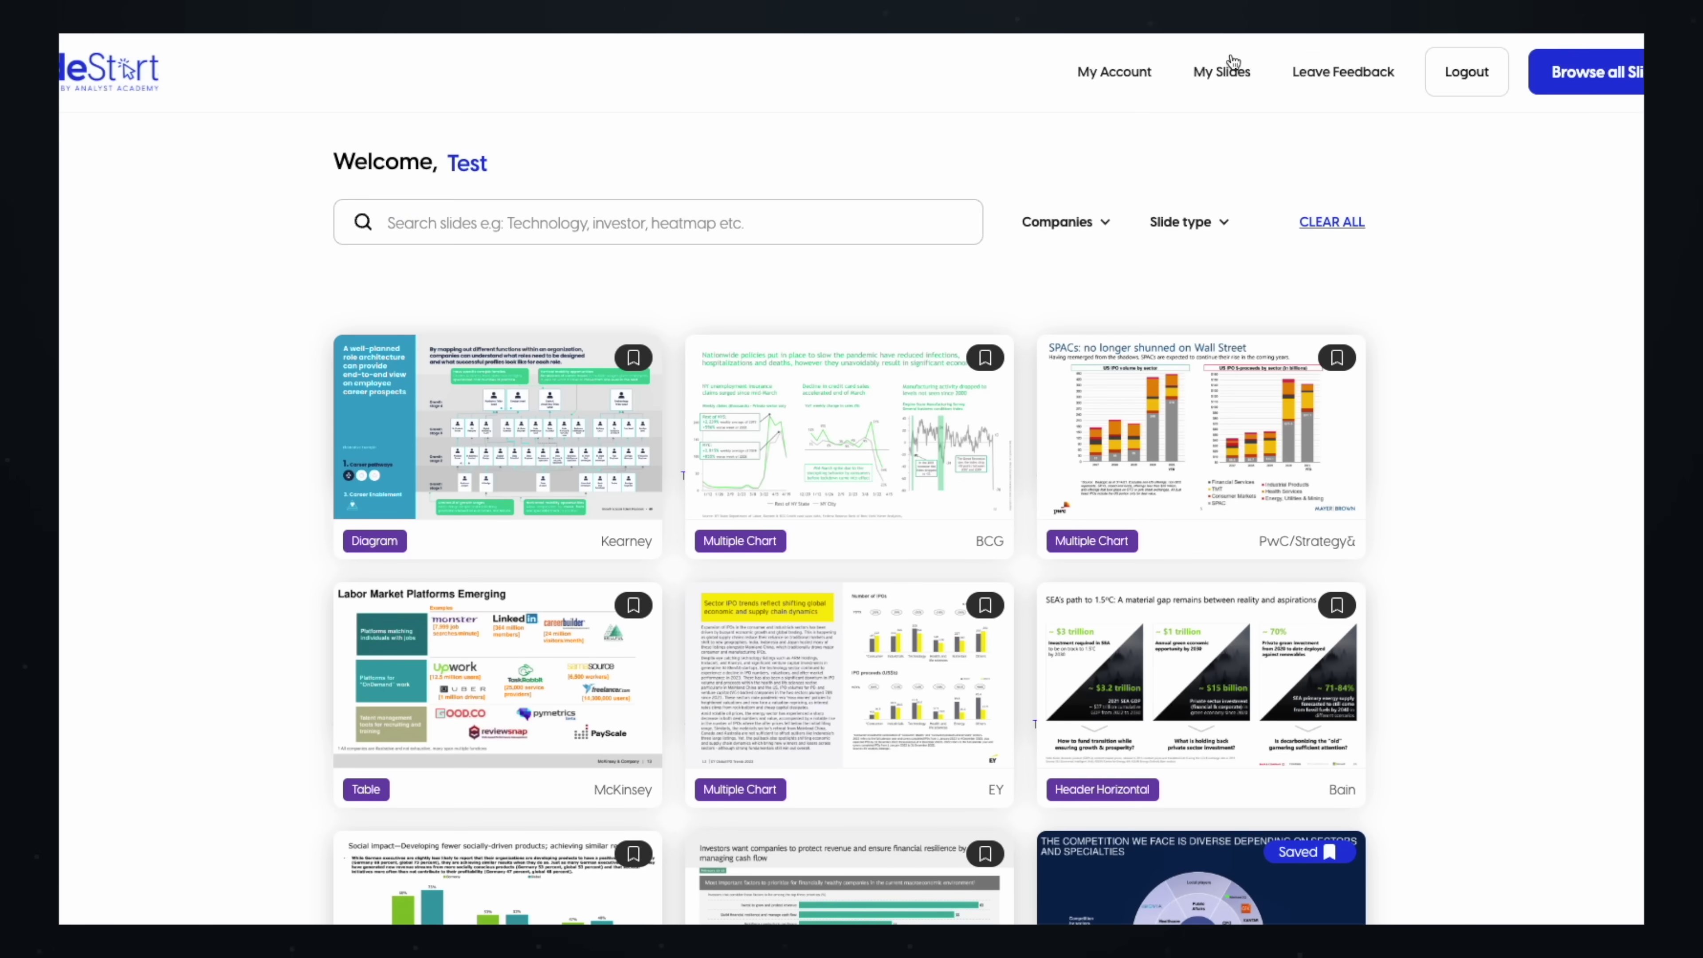
pyautogui.click(1232, 67)
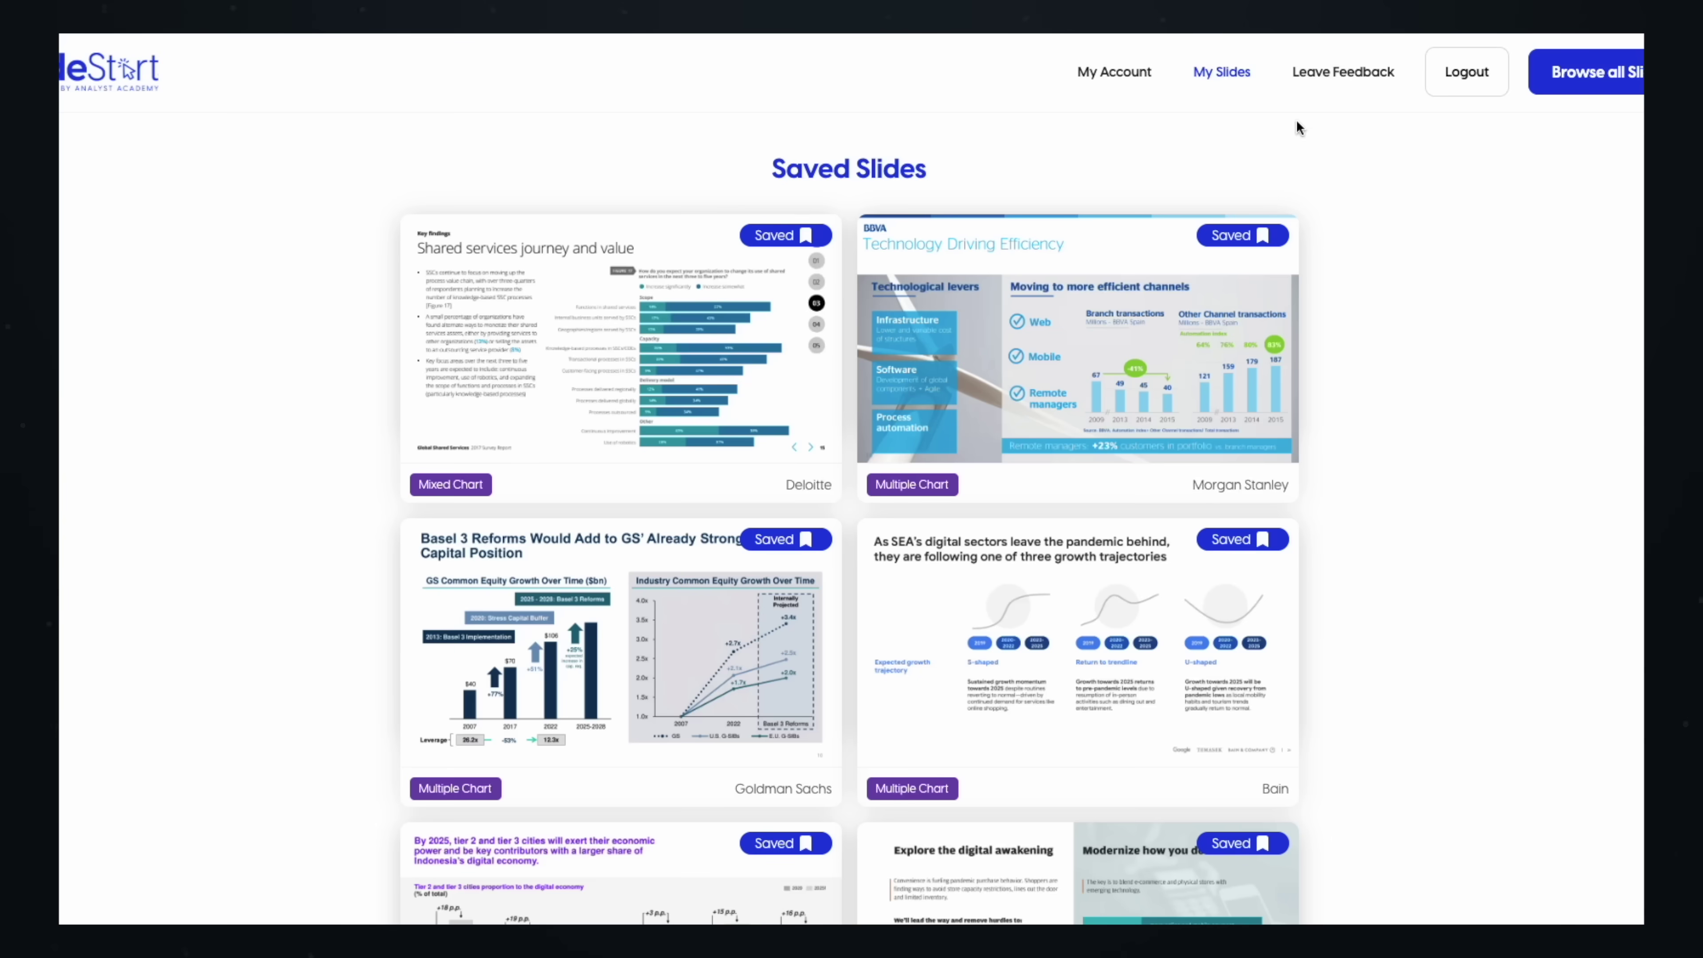
pyautogui.scroll(-7, 1454, 392)
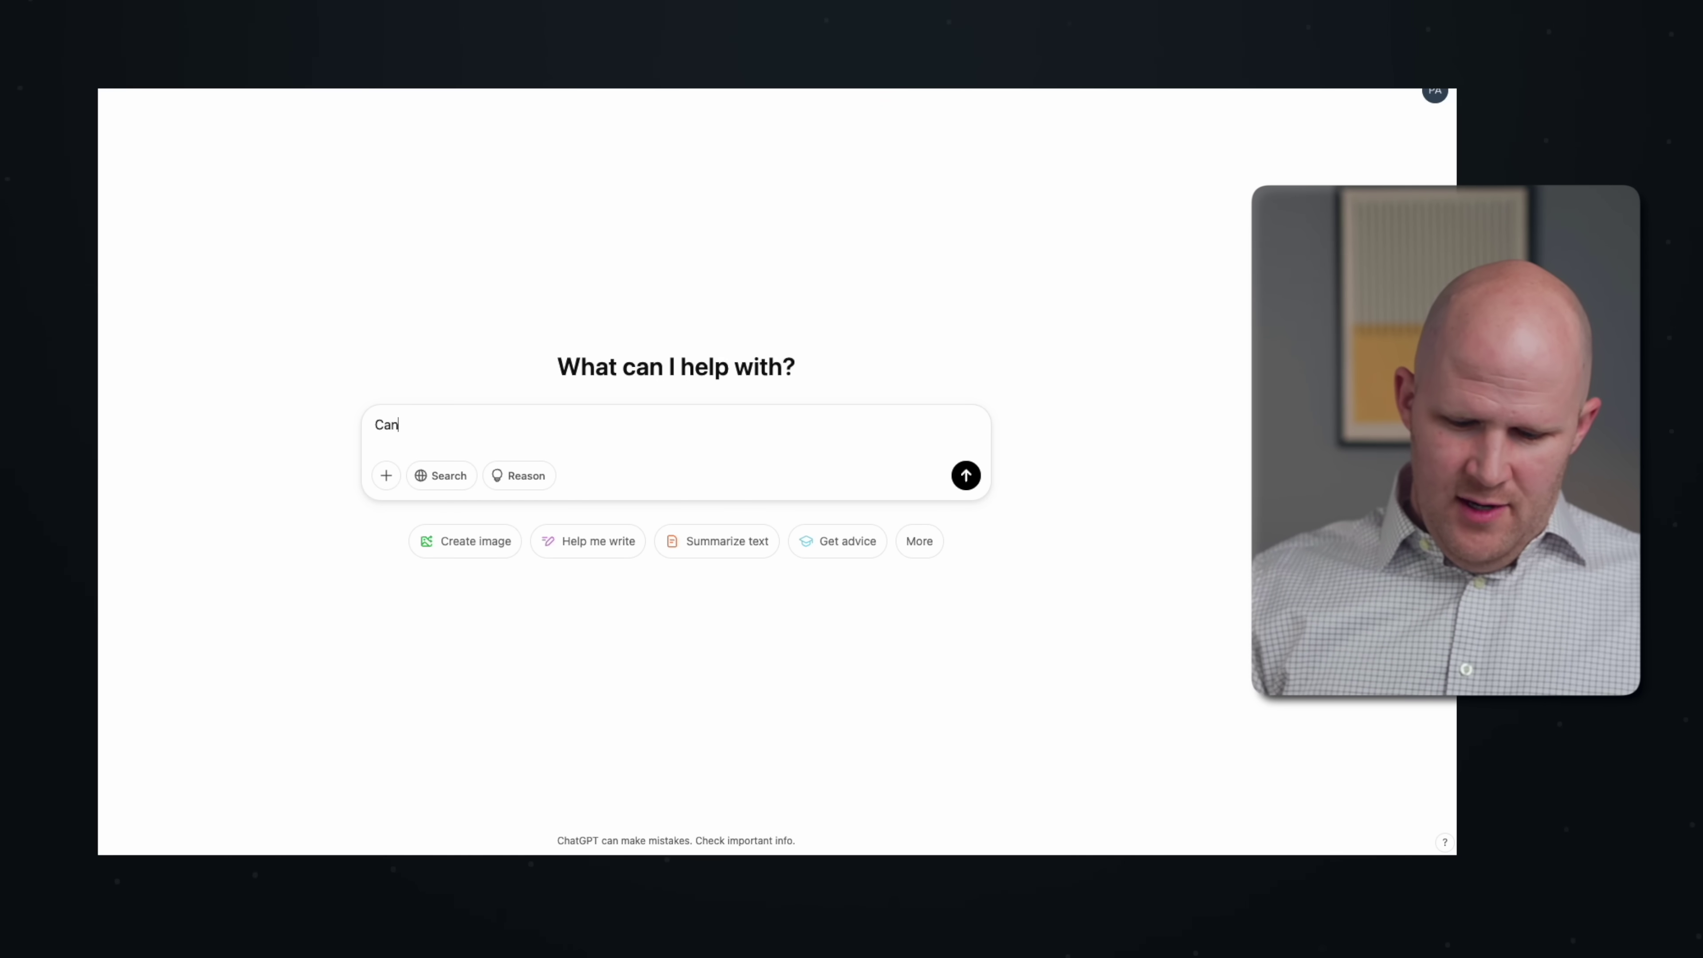
# - Ask ChatGPT how to build a PowerPoint waterfall chart, then follow up about subtotal columns
pyautogui.write('you teach me how t')
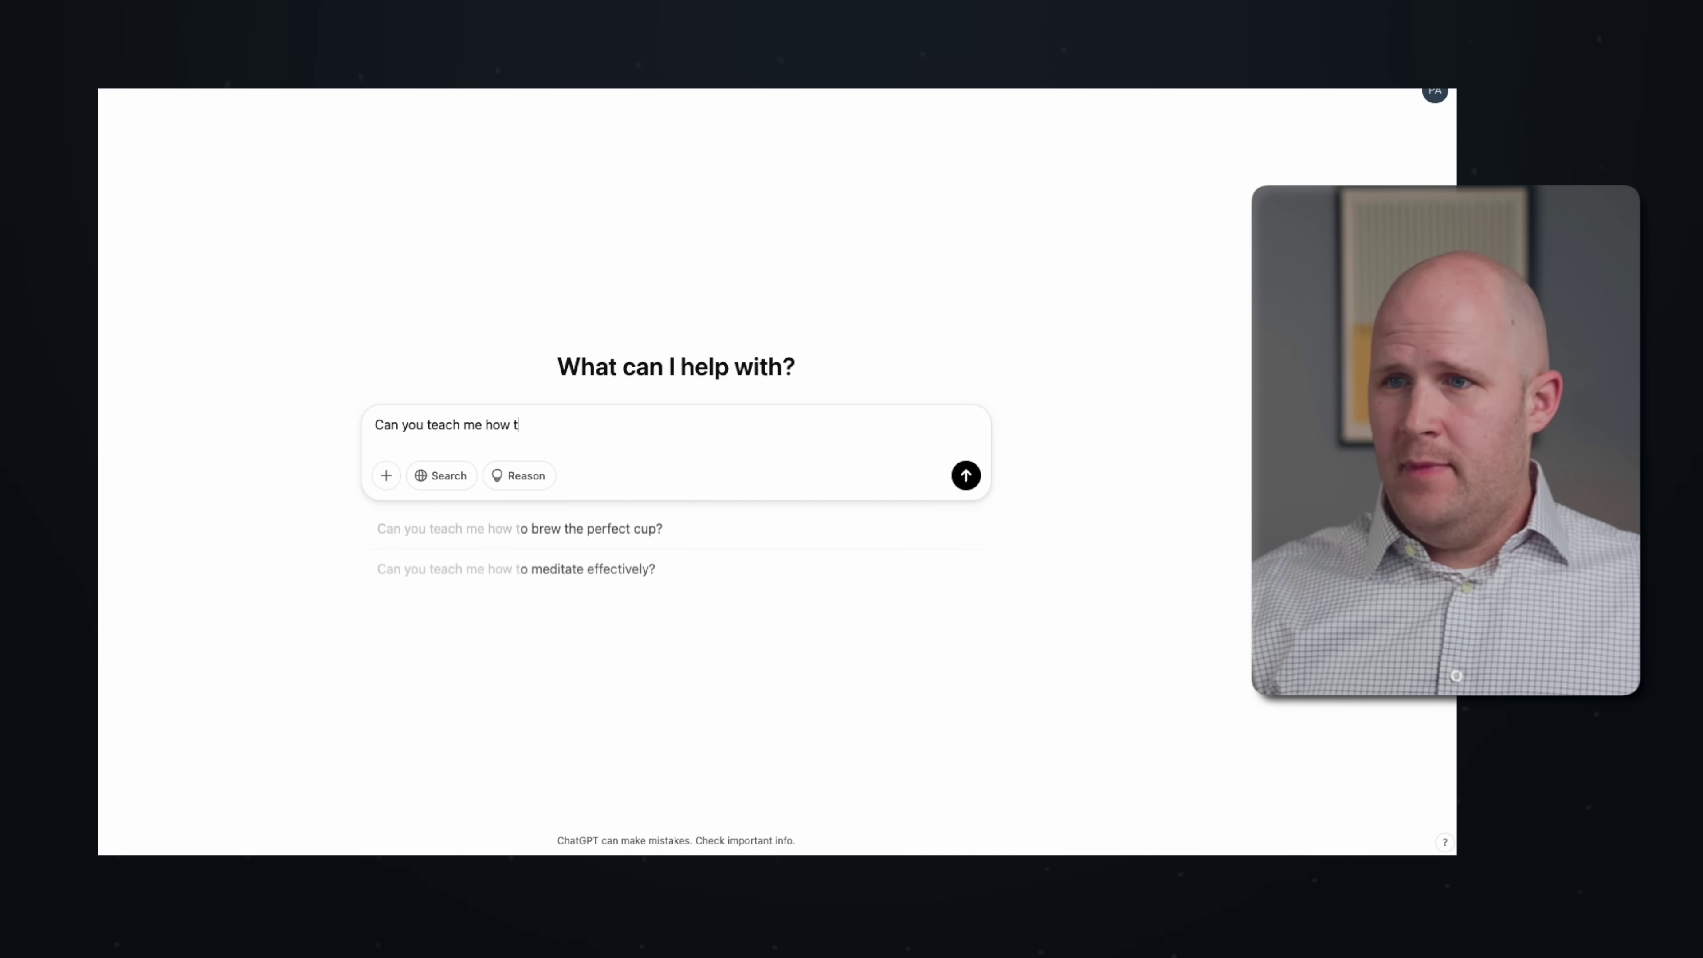
pyautogui.write('o make a waterfall chart in PowerPo')
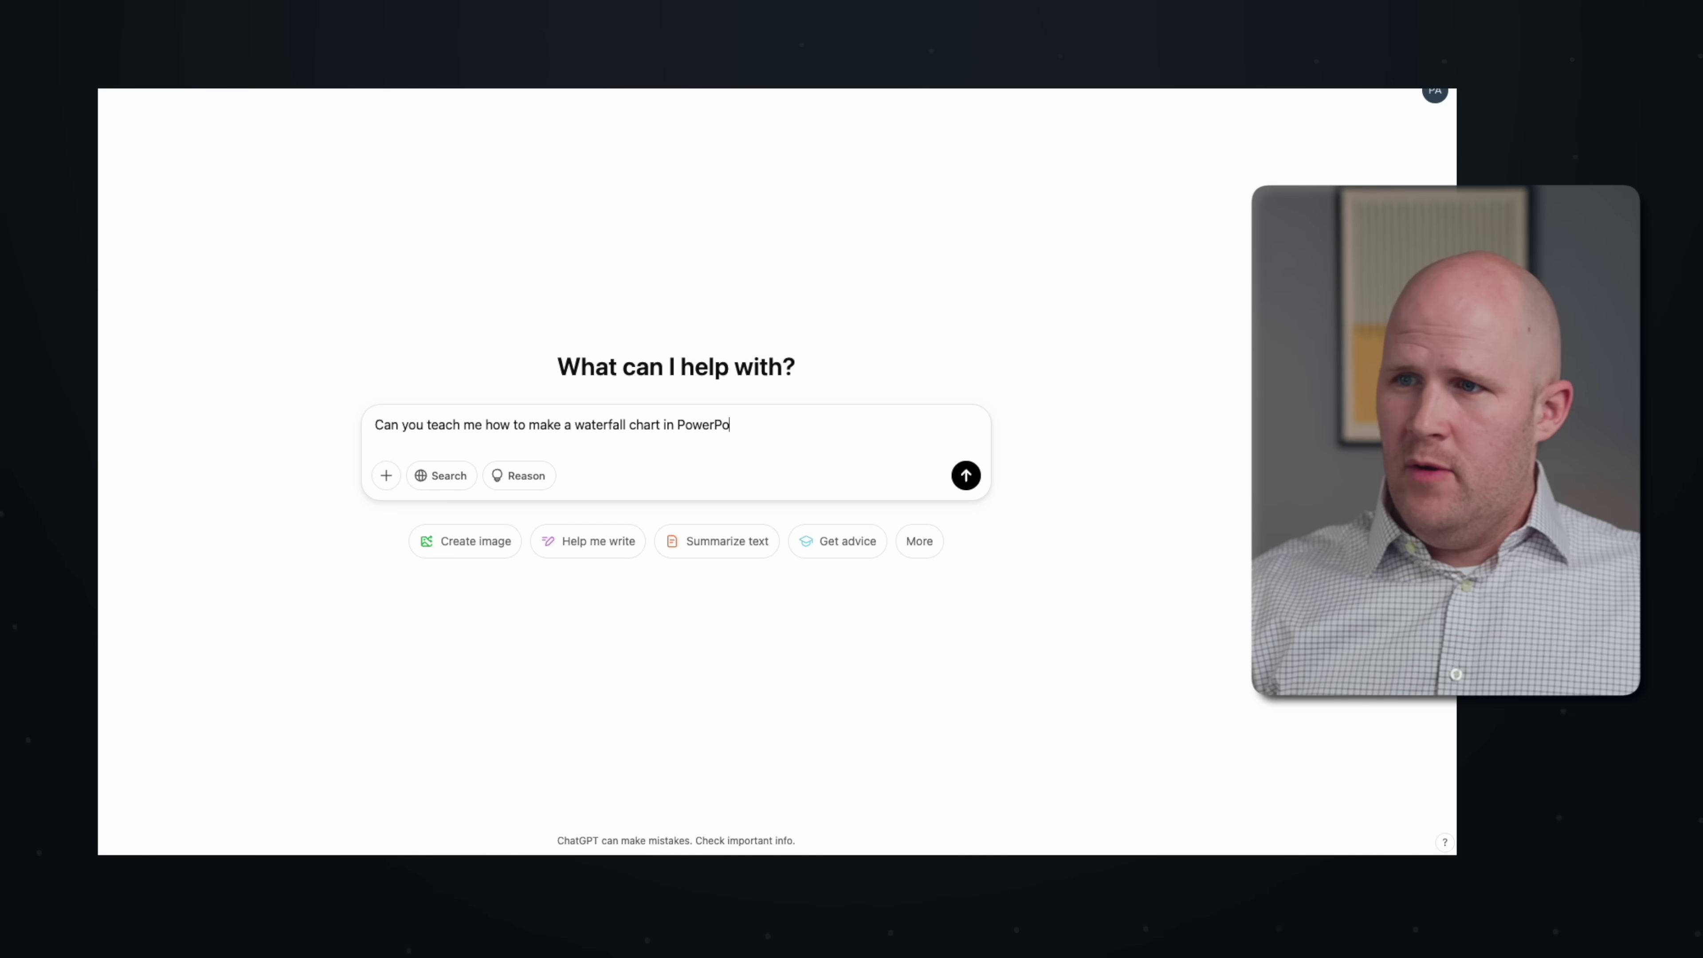
pyautogui.write('.')
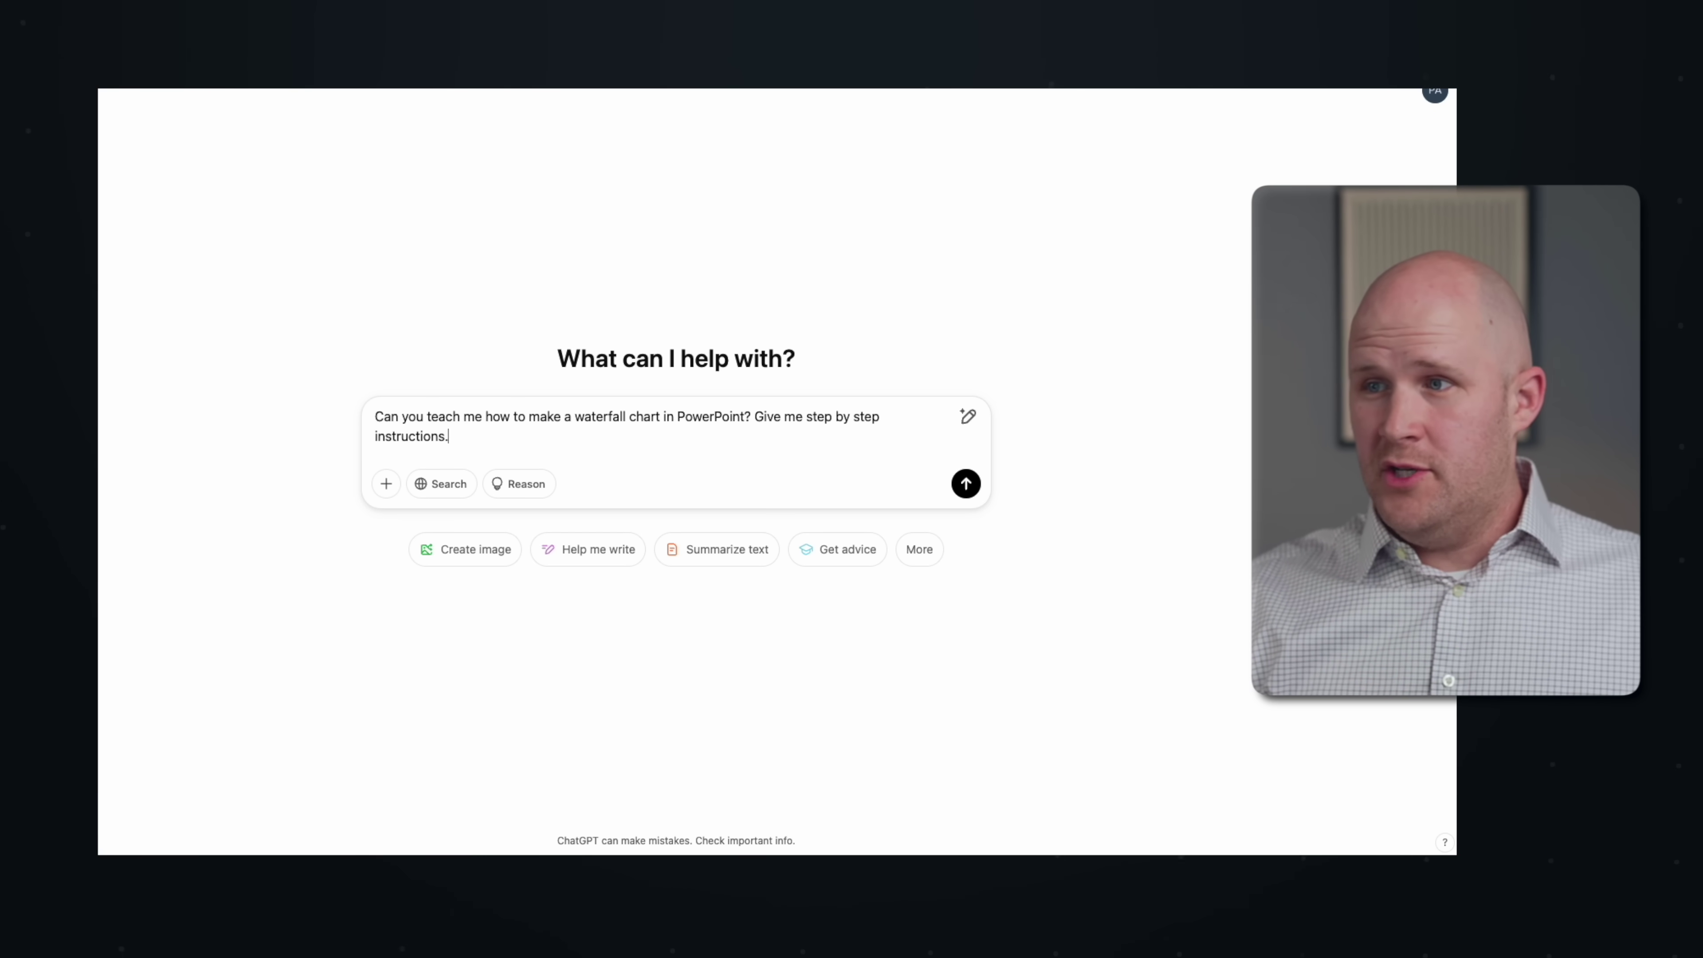
pyautogui.press('Return')
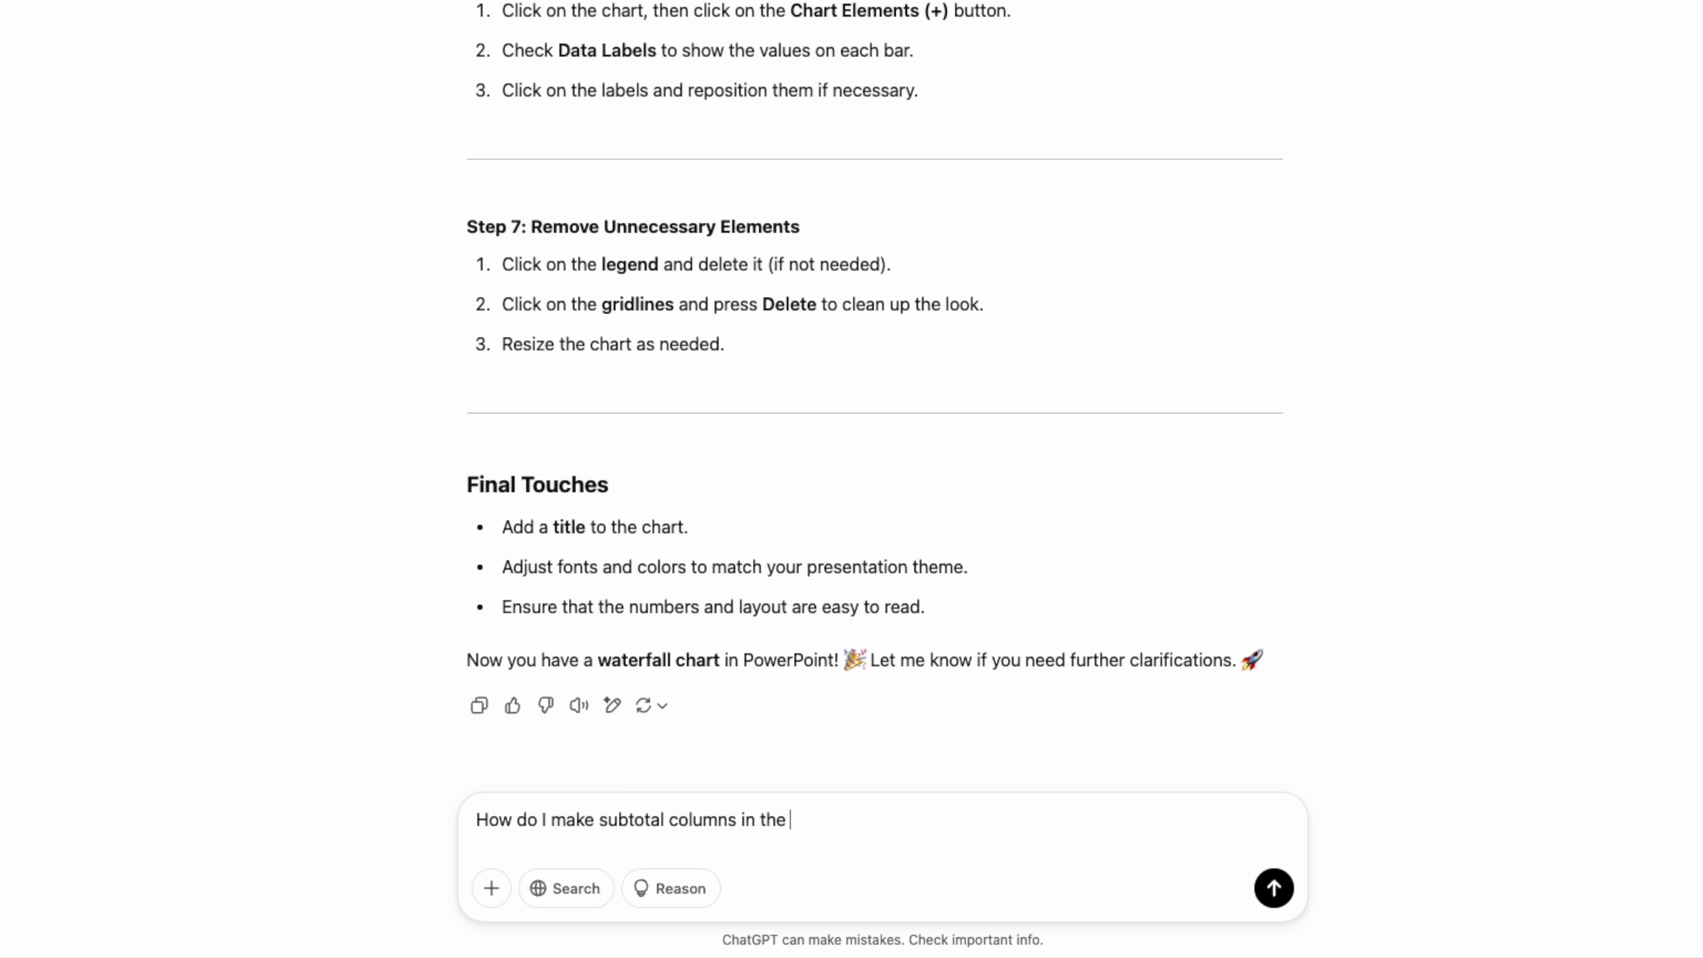
pyautogui.press('Return')
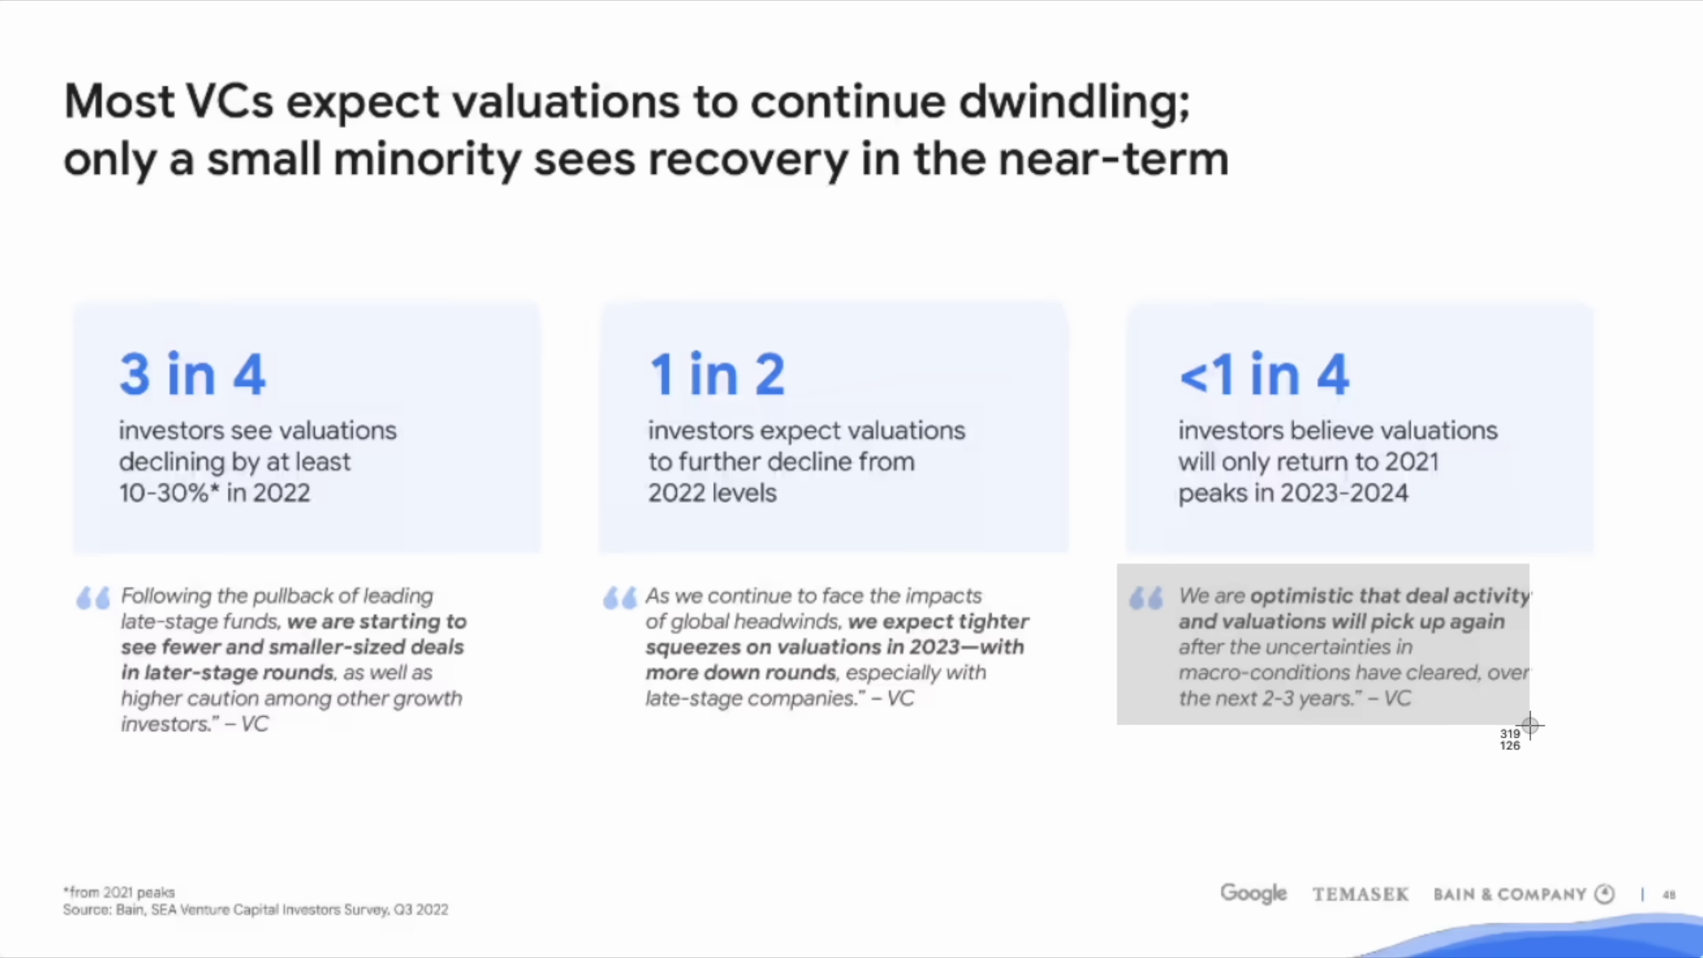
# - Have ChatGPT extract the quote screenshot's text, then attach titanic.png to estimate its survivor figures
pyautogui.moveTo(982, 574); pyautogui.dragTo(983, 573)
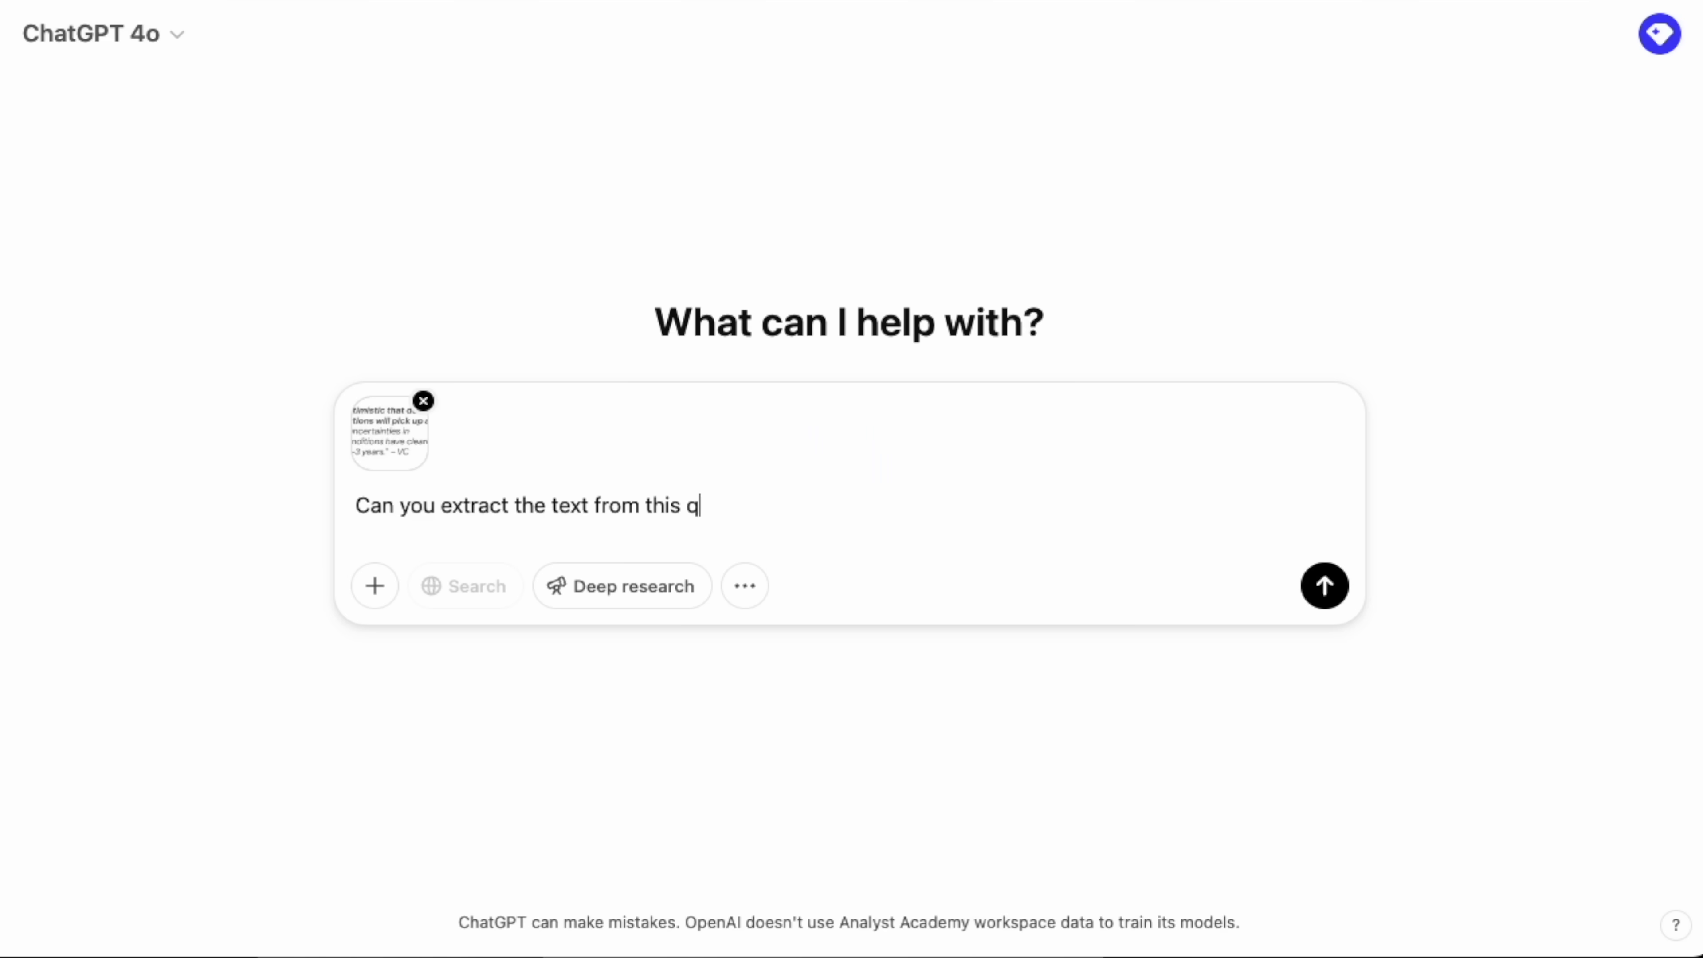
pyautogui.write('?')
pyautogui.press('Return')
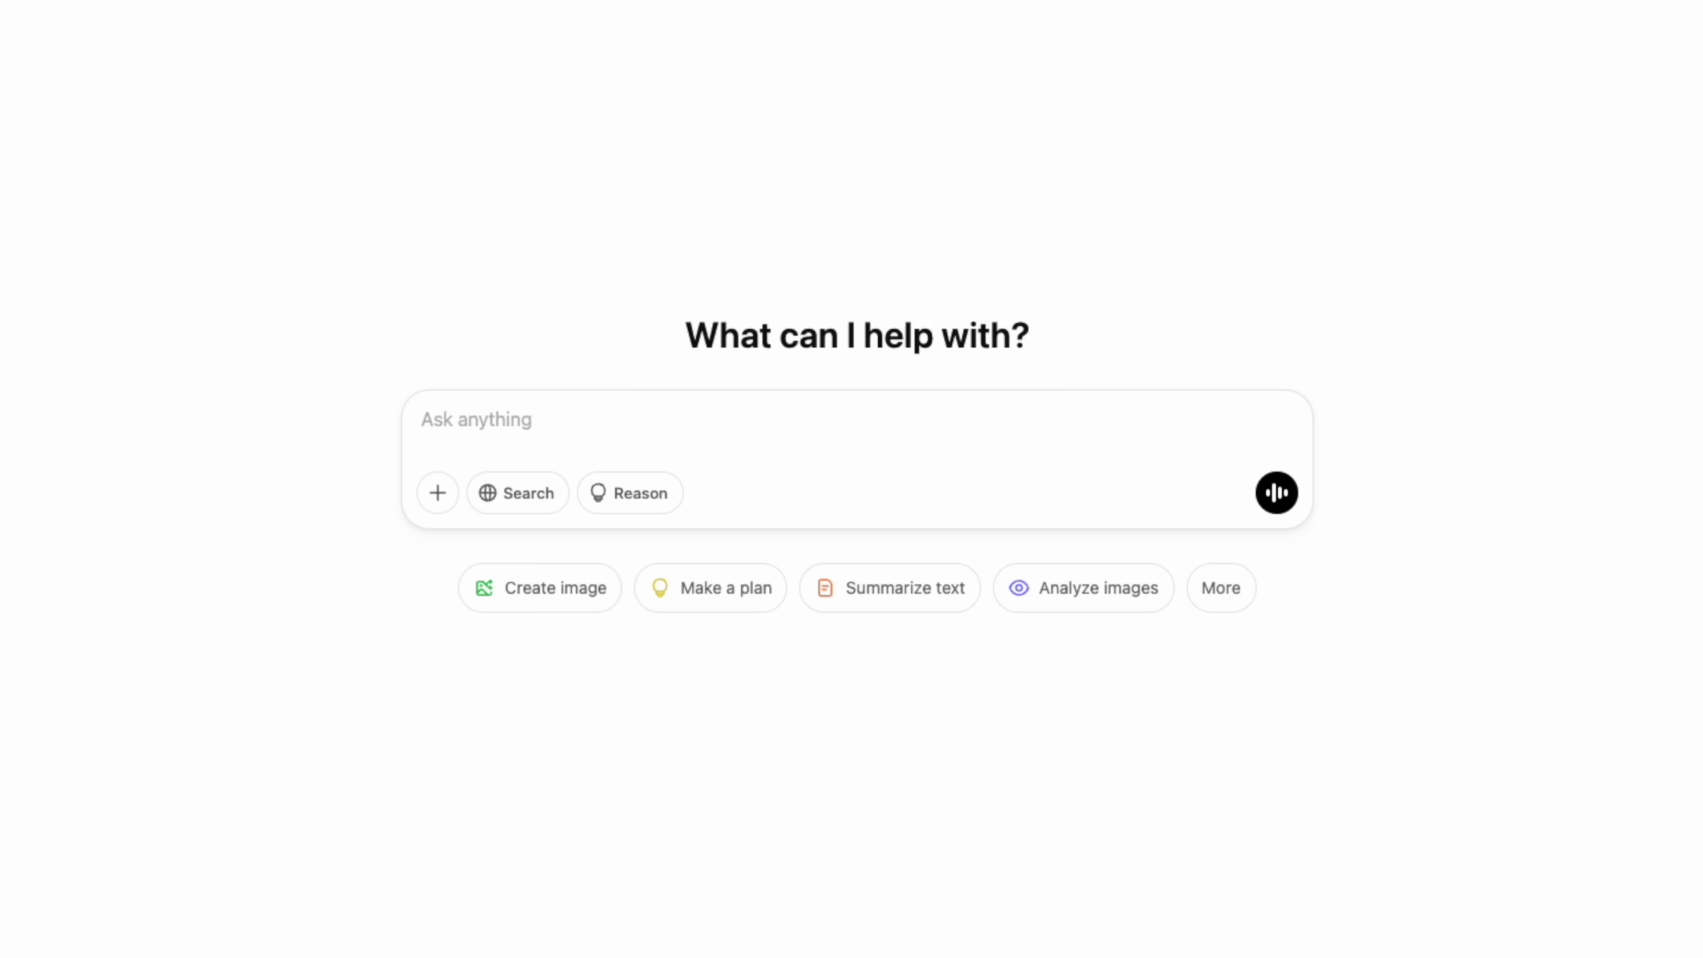
pyautogui.moveTo(1541, 201); pyautogui.dragTo(984, 257)
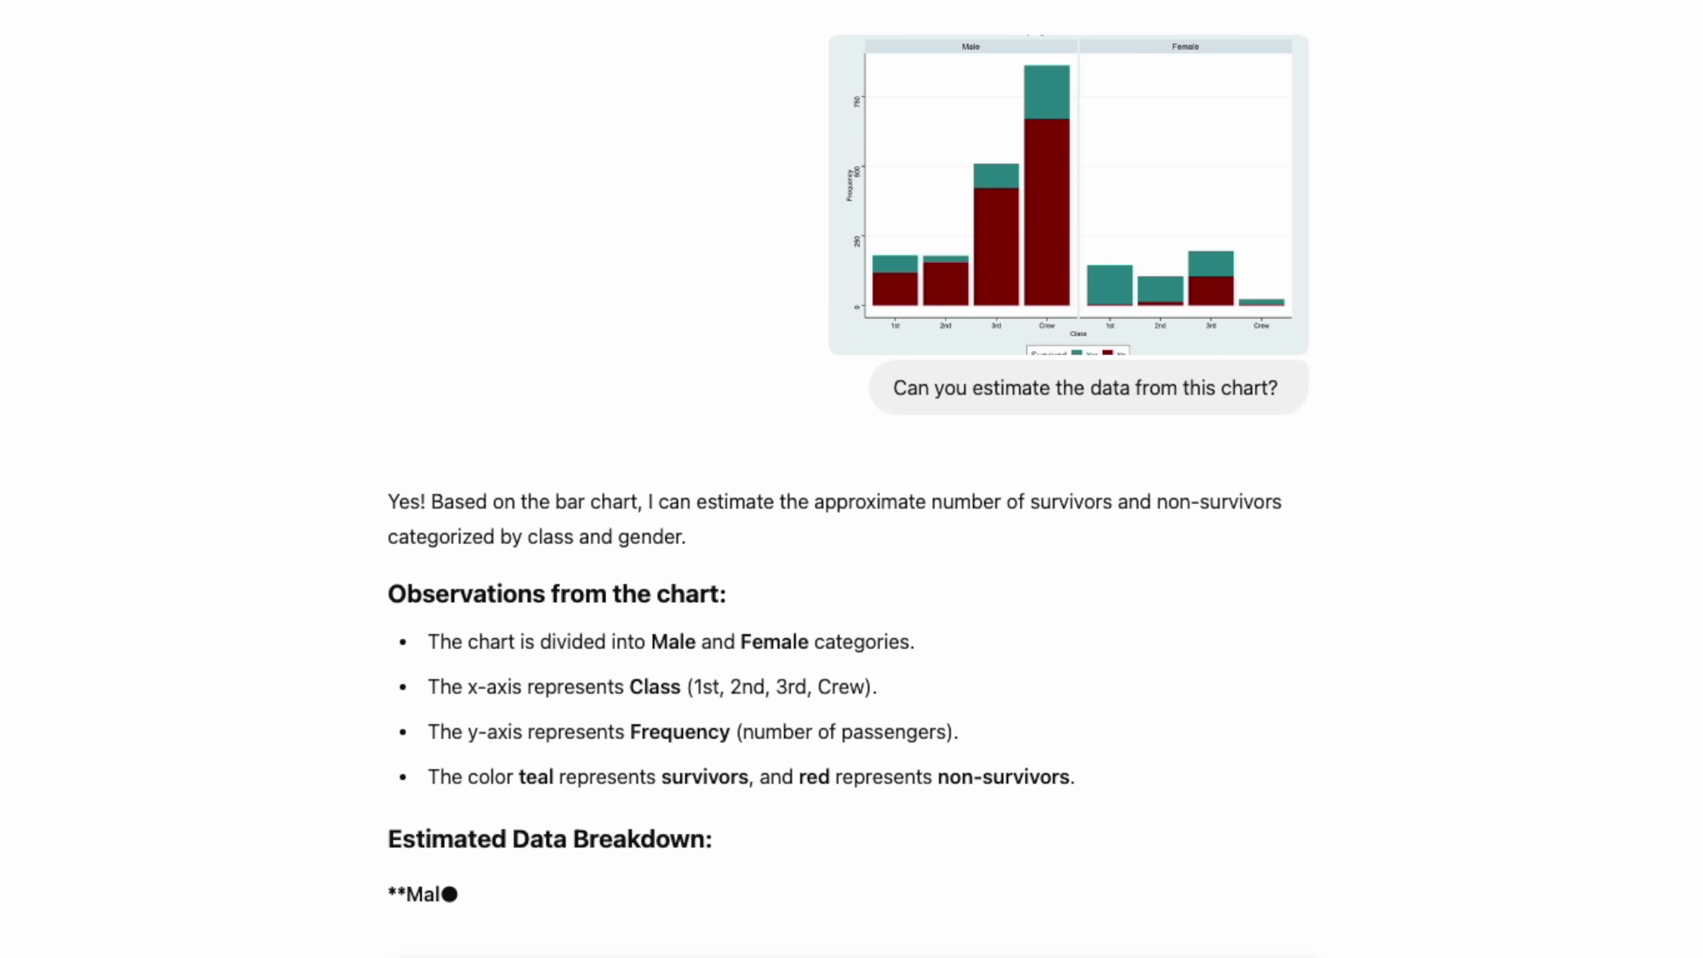
pyautogui.scroll(-5, 829, 677)
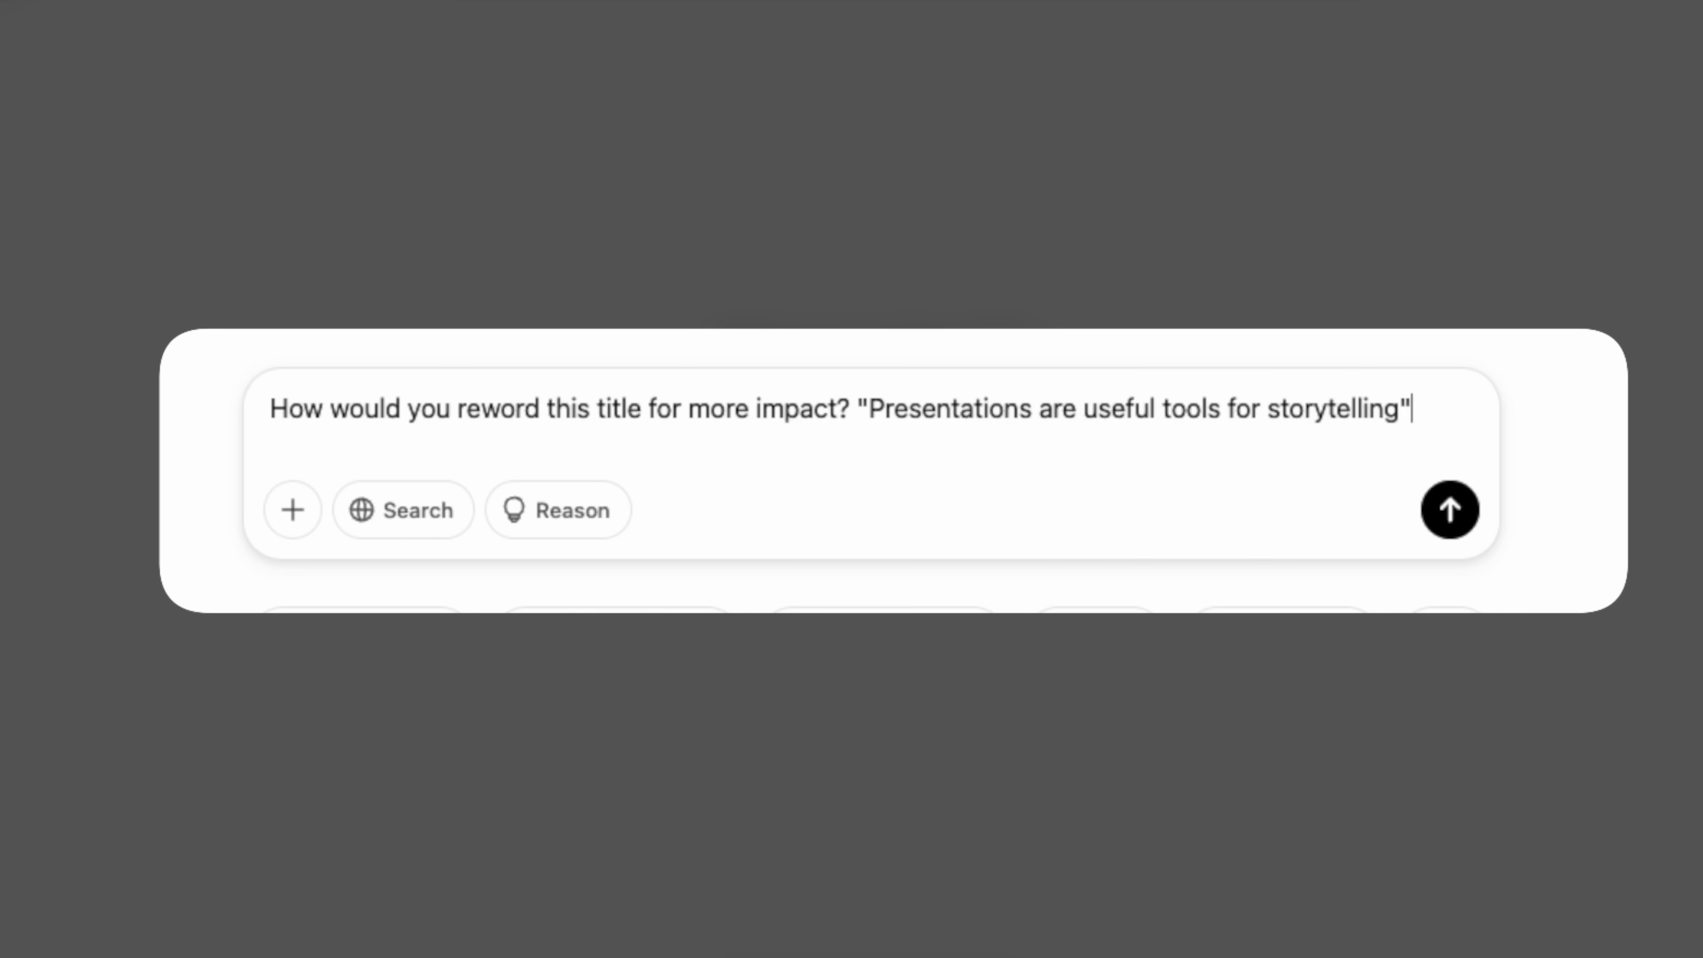
# - Request a more impactful rewording of 'Presentations are useful tools for storytelling' and attach a screenshot
pyautogui.press('Return')
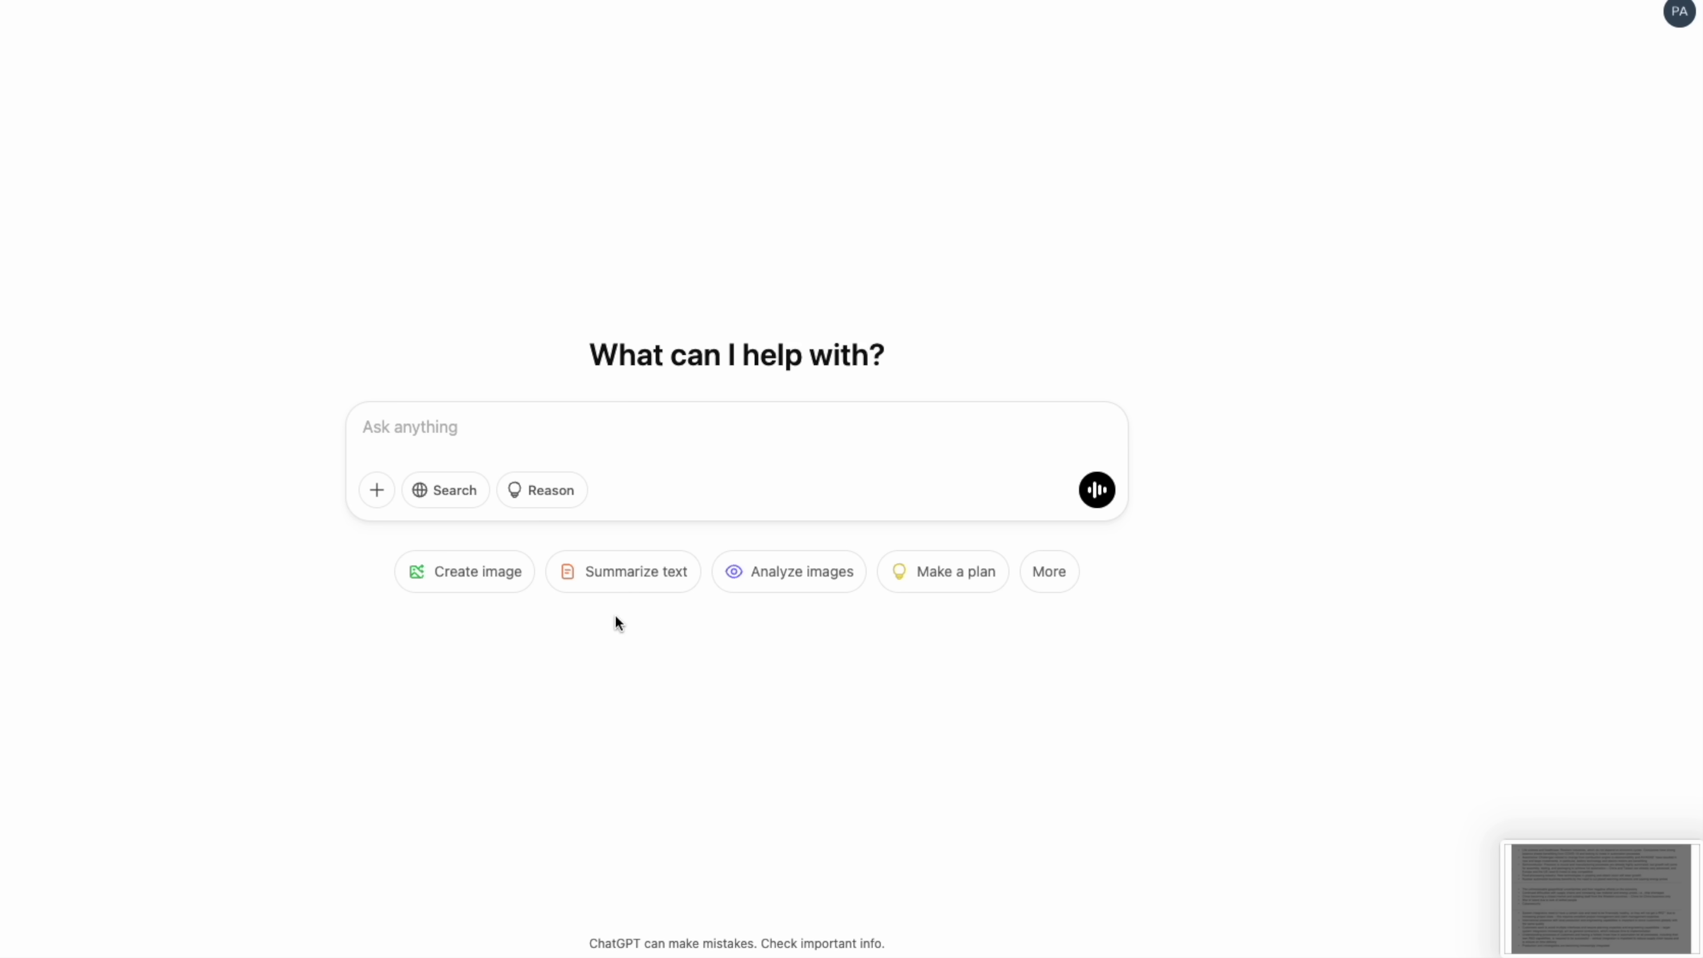
pyautogui.moveTo(1550, 866); pyautogui.dragTo(764, 446)
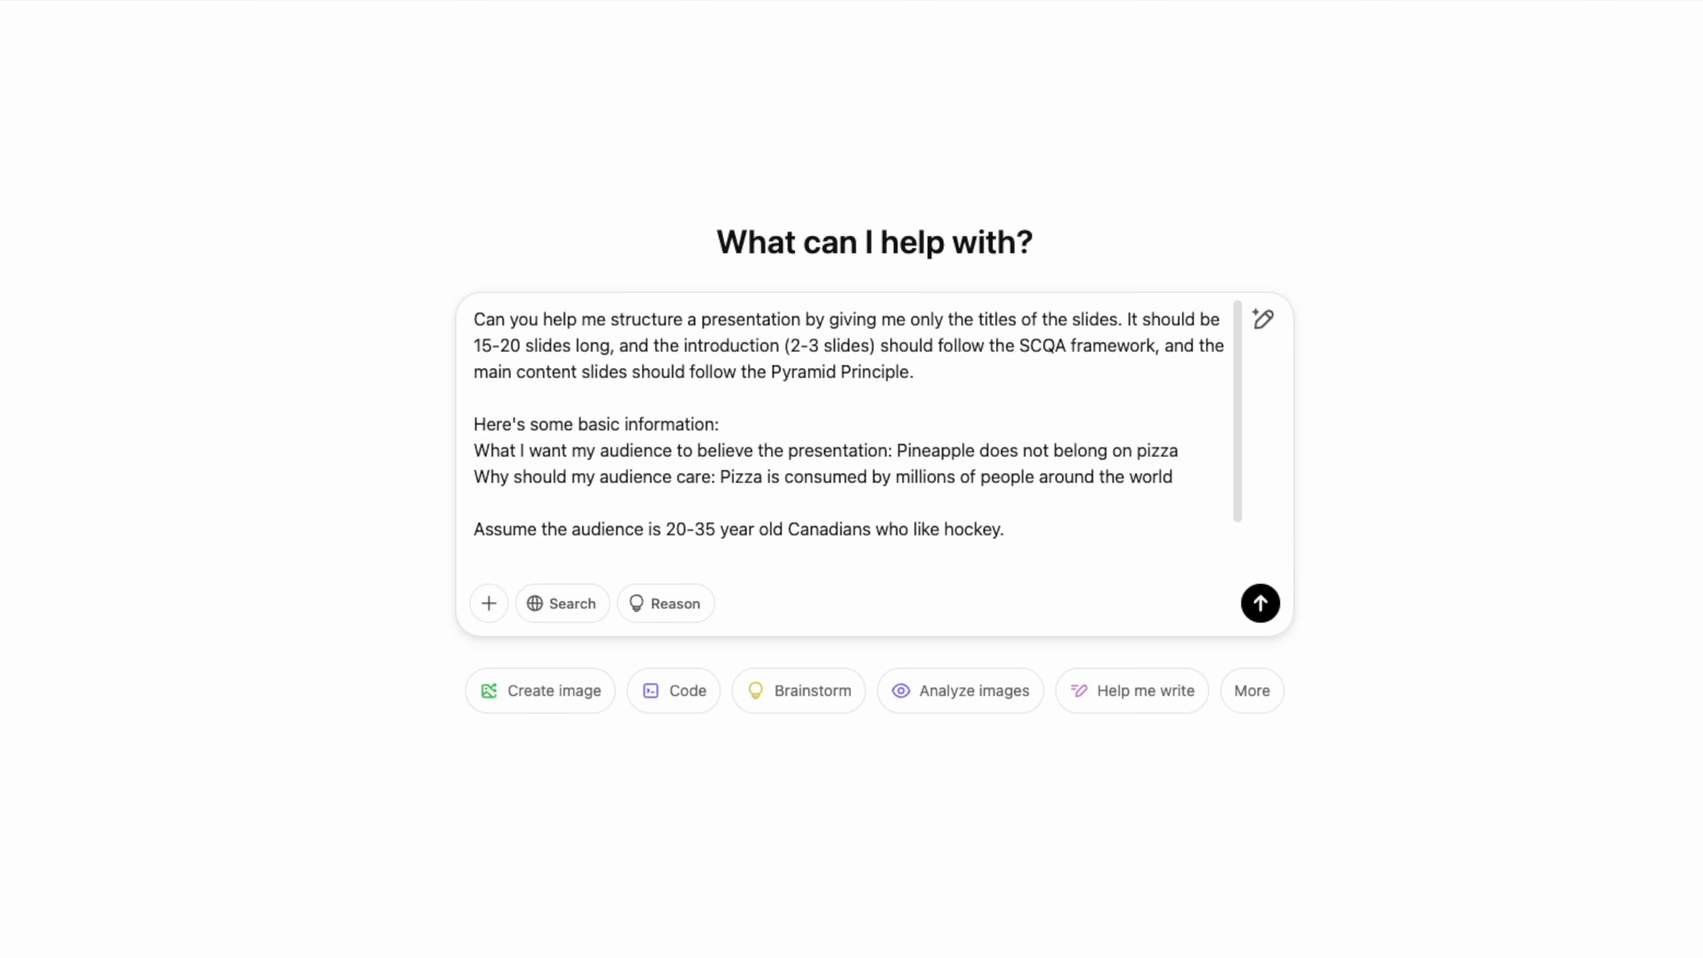
# - Send the pineapple-pizza outline request, review the reply, then compare PowerPoint slides 17 and 23
pyautogui.press('Return')
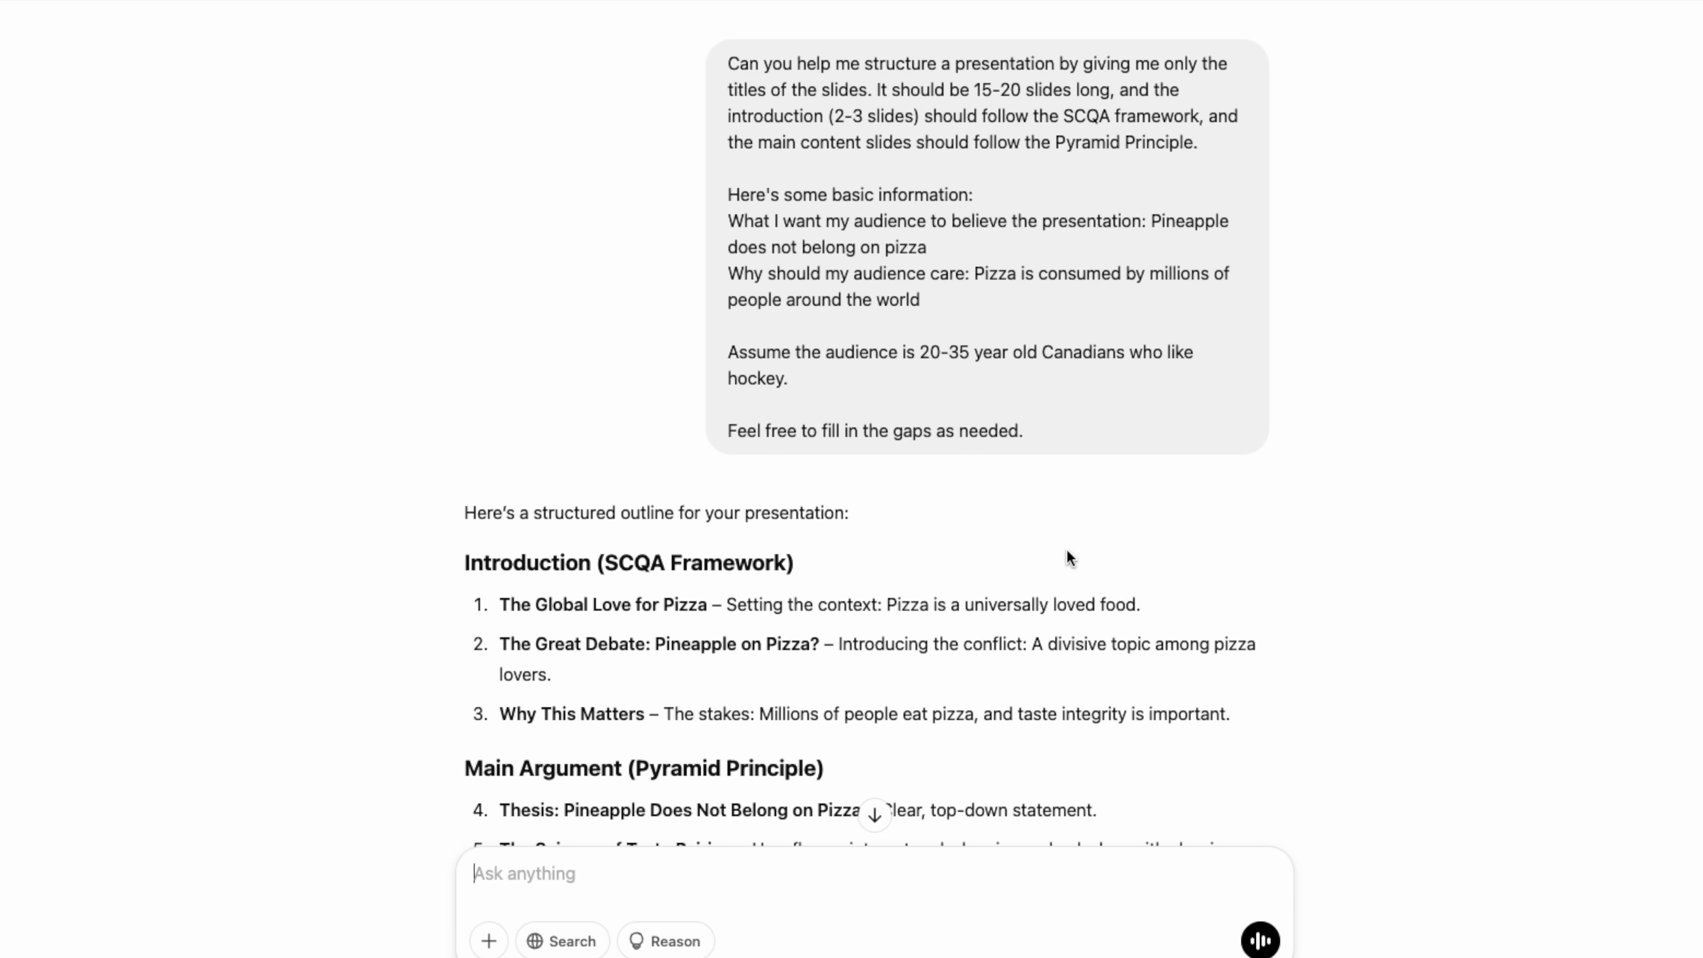
pyautogui.scroll(-5, 1067, 550)
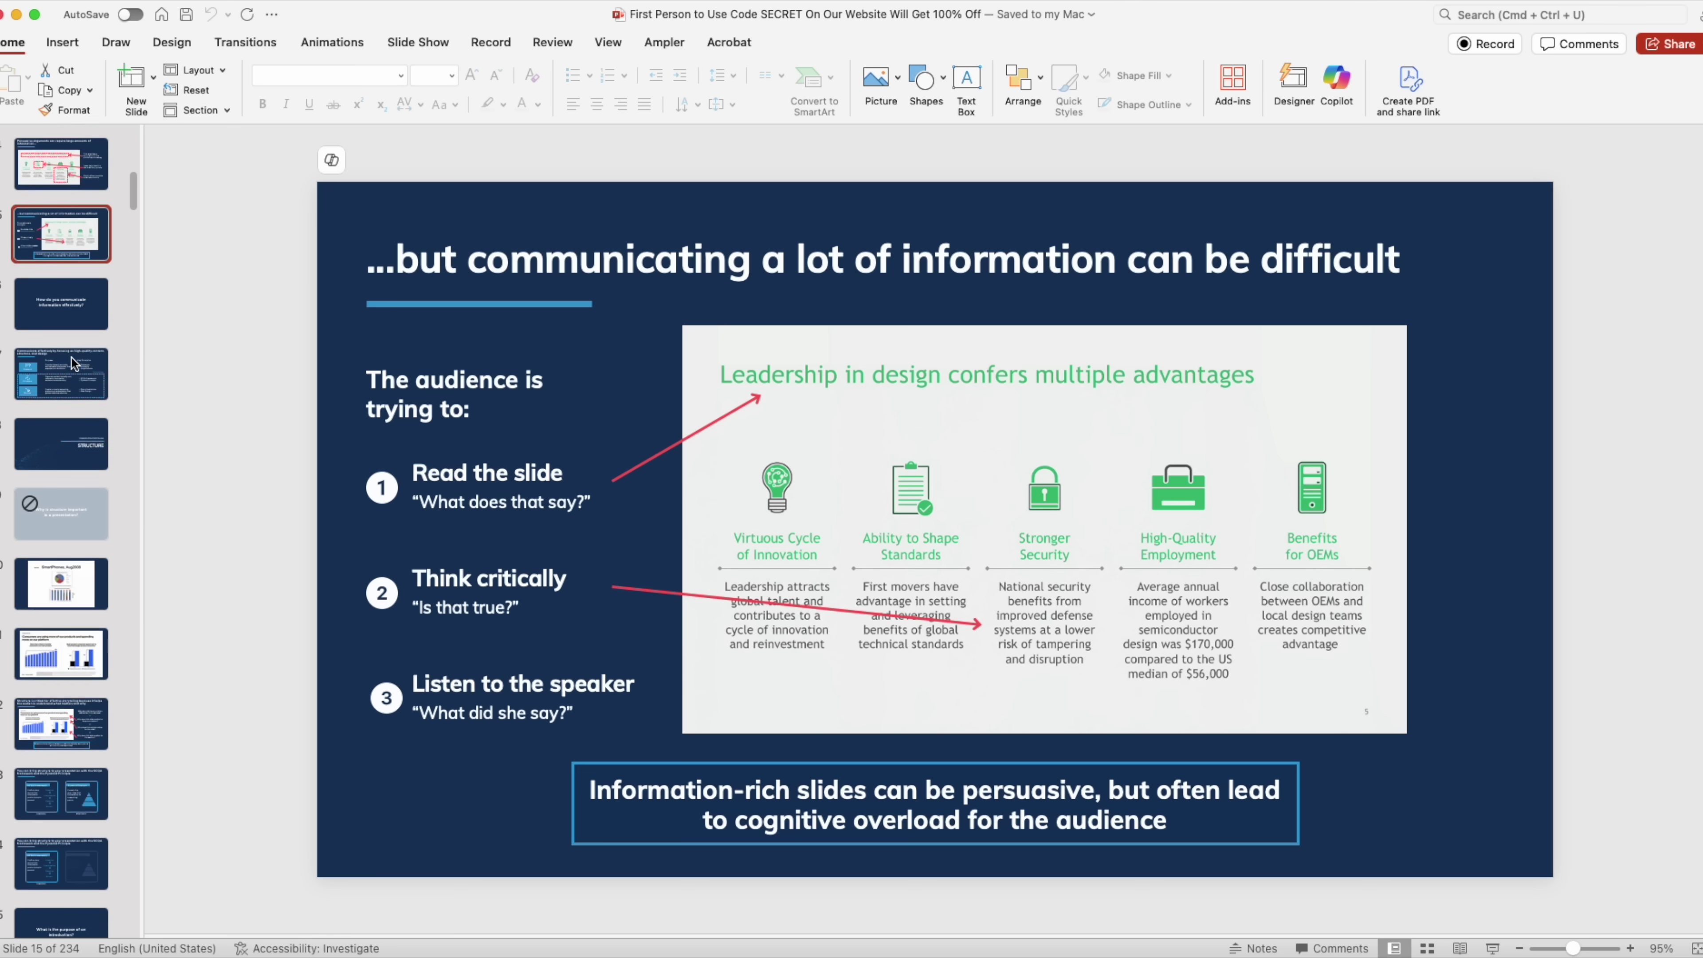
pyautogui.click(72, 359)
pyautogui.scroll(-5, 72, 438)
pyautogui.click(67, 483)
pyautogui.scroll(-4, 59, 502)
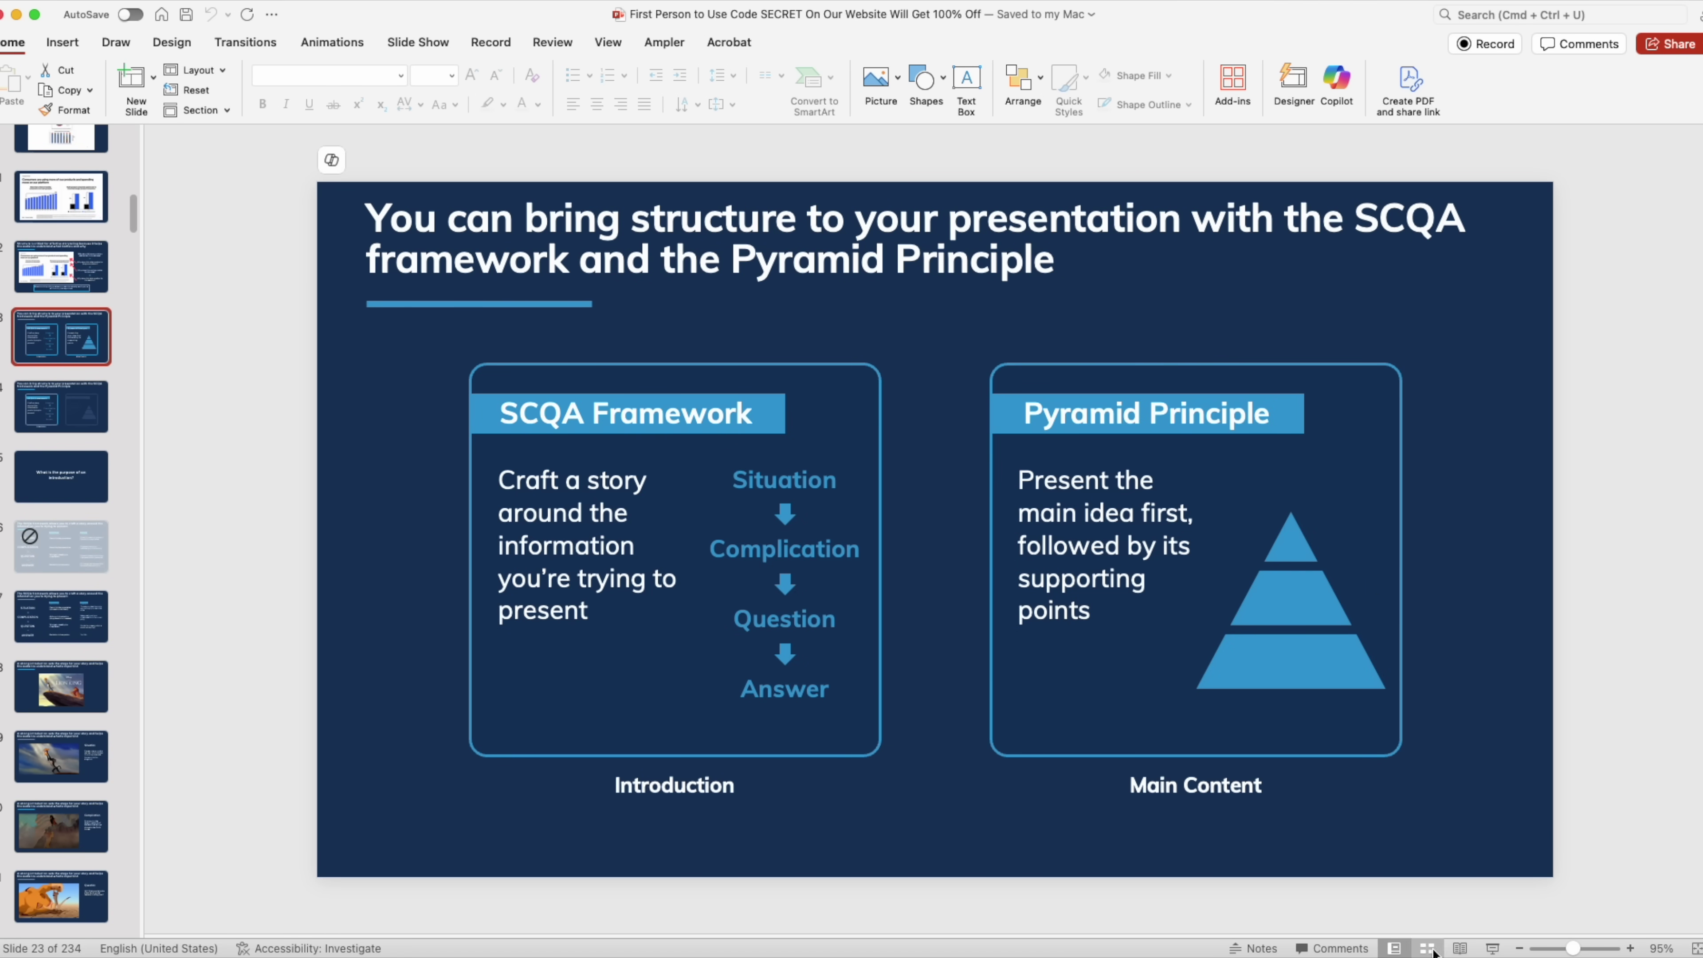